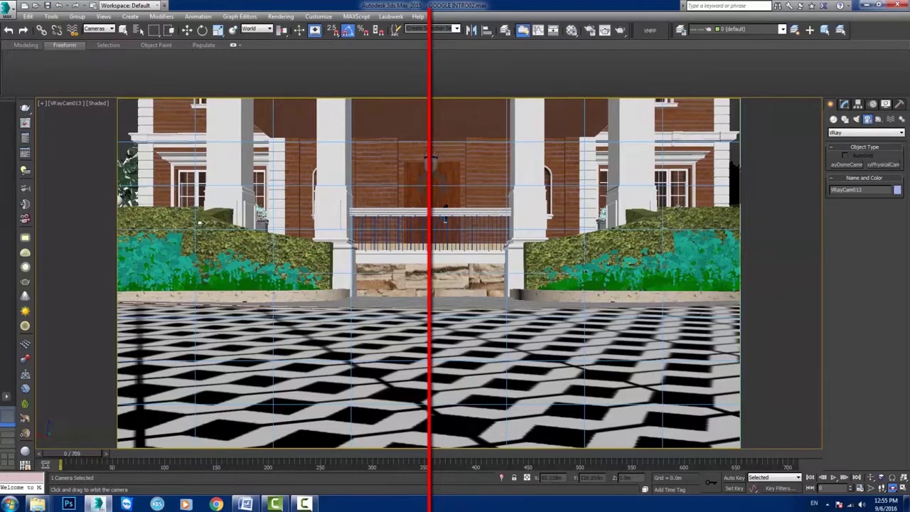
- Leave the maximized camera view and turn the orthographic viewport into a top view framed on the VRayCam013 camera
{"action": "right_click", "coordinate": [305, 234]}
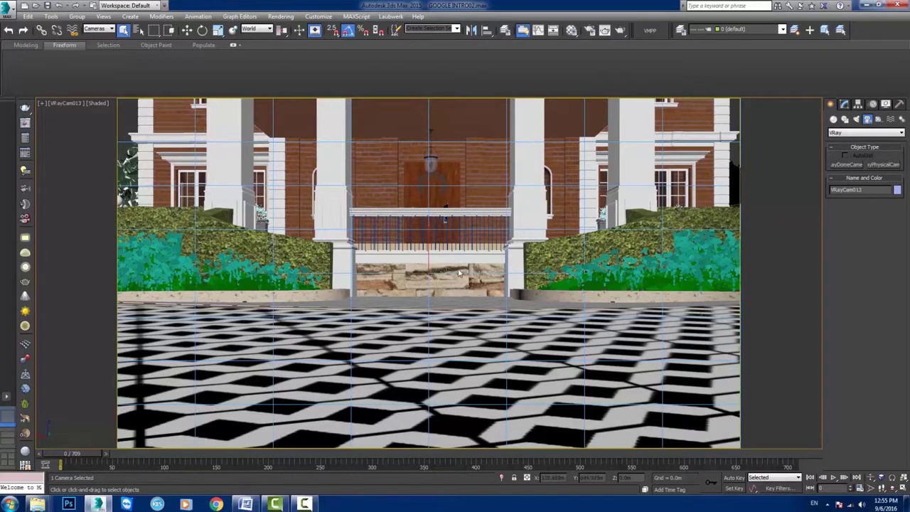
{"action": "left_click", "coordinate": [903, 491]}
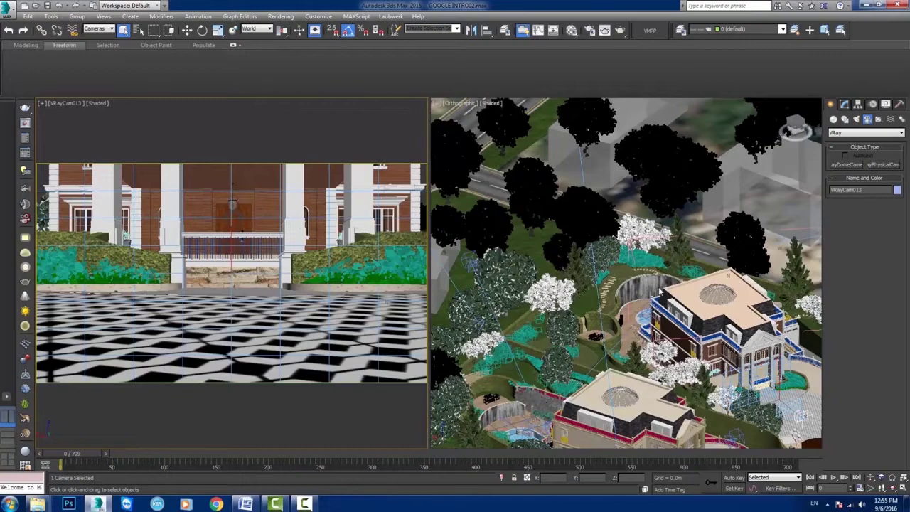
{"action": "key", "text": "t"}
{"action": "key", "text": "z"}
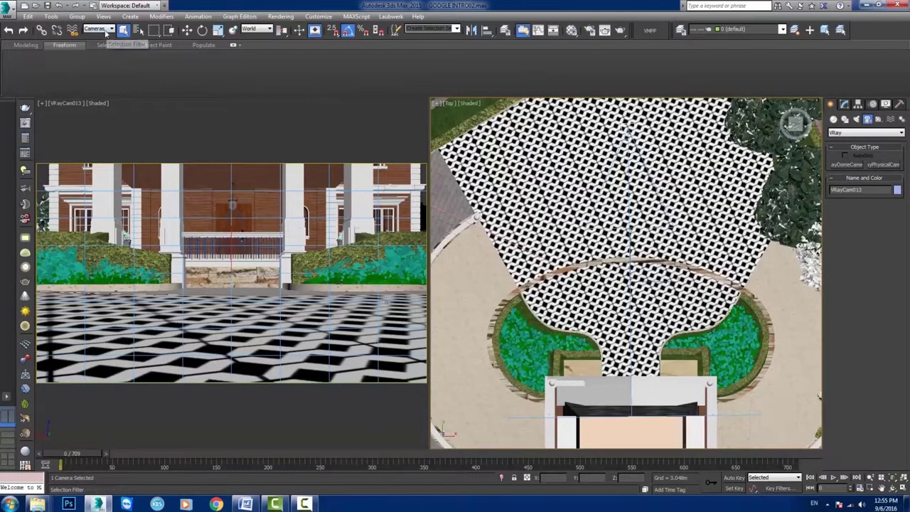
- With the selection filter on Cameras, select the camera together with its target in the top view and isolate them
{"action": "left_click", "coordinate": [94, 30]}
{"action": "left_click", "coordinate": [95, 30]}
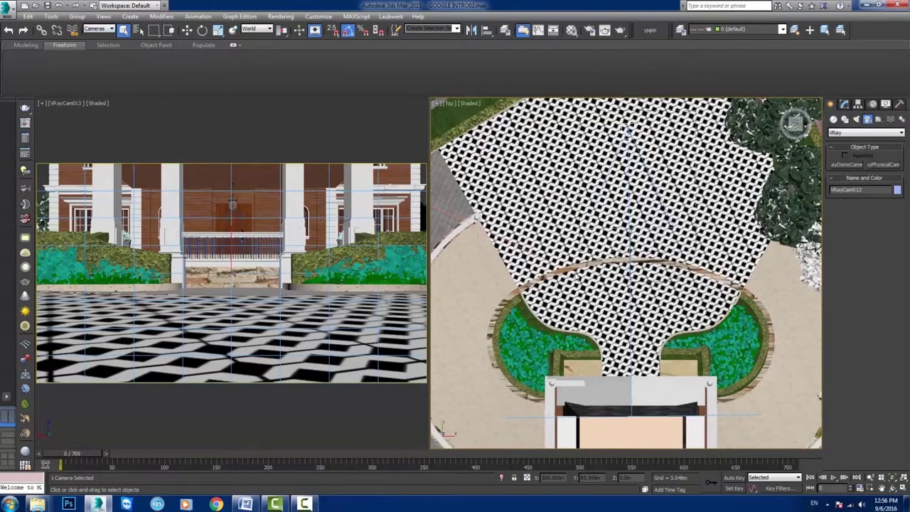
{"action": "left_click_drag", "start_coordinate": [553, 439], "coordinate": [696, 112]}
{"action": "left_click", "coordinate": [502, 478]}
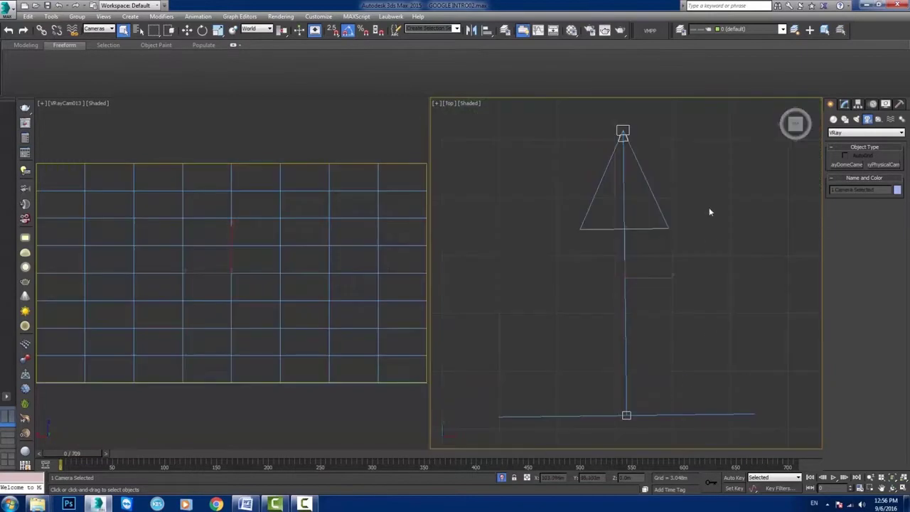
- Group the camera and its target under the name "pan front"
{"action": "left_click_drag", "start_coordinate": [697, 116], "coordinate": [548, 446]}
{"action": "left_click", "coordinate": [77, 15]}
{"action": "left_click", "coordinate": [91, 26]}
{"action": "type", "text": "pas"}
{"action": "type", "text": " front"}
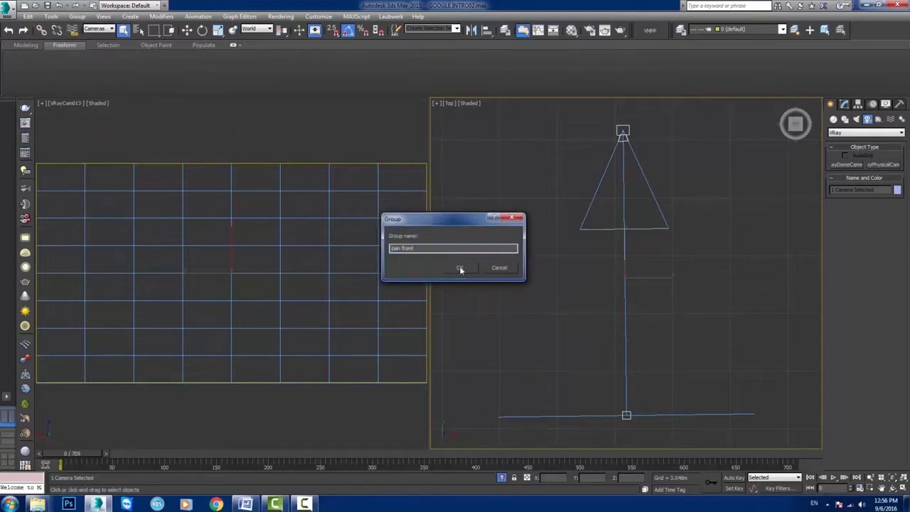
{"action": "left_click", "coordinate": [459, 266]}
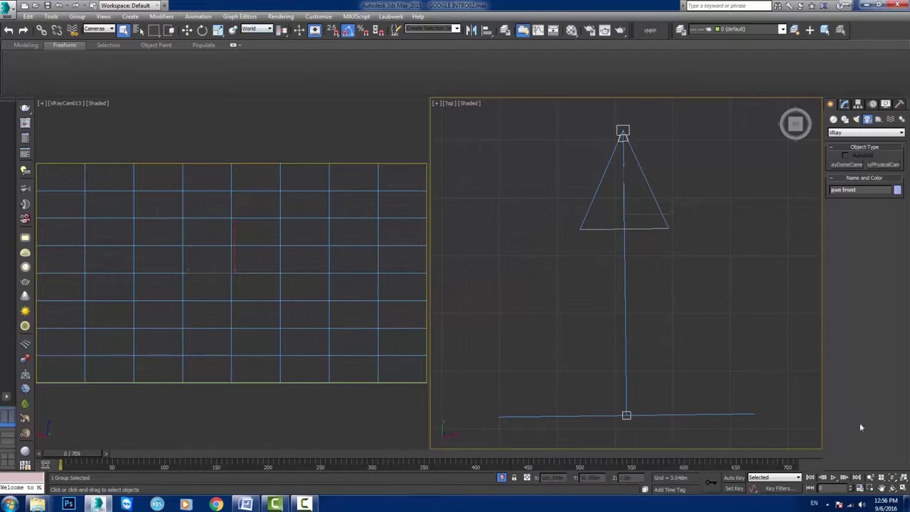
- Activate Move for the pan front group and exit isolation to bring back the whole scene
{"action": "left_click", "coordinate": [188, 31]}
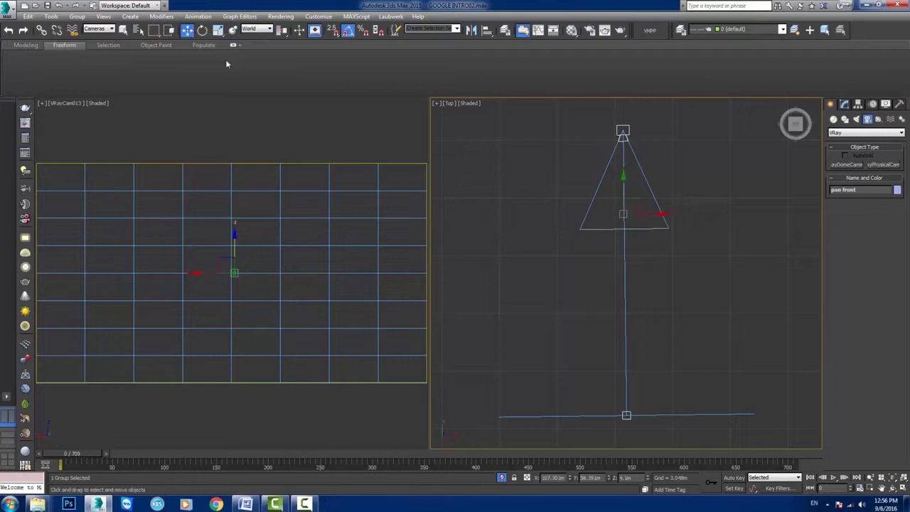
{"action": "left_click_drag", "start_coordinate": [648, 478], "coordinate": [654, 435]}
{"action": "left_click", "coordinate": [502, 478]}
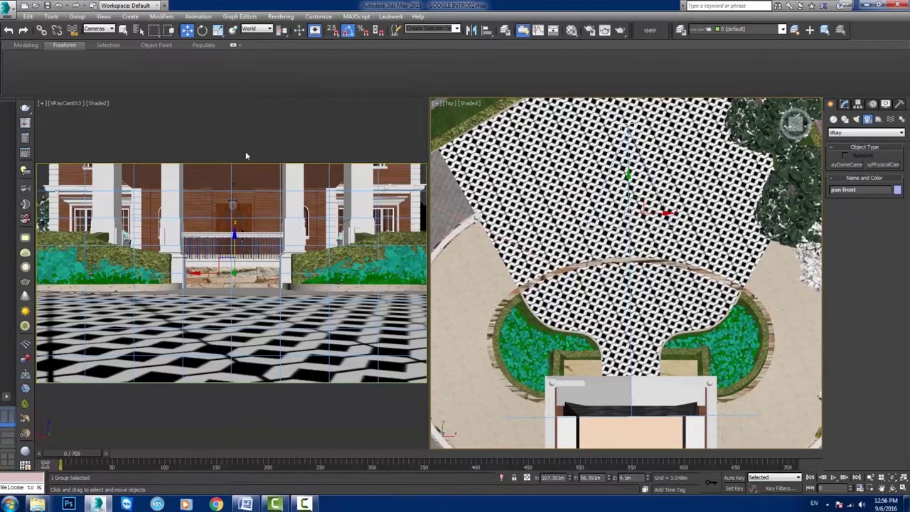
- Using Auto Key, animate the pan front group upward to a Z position of about 12.876 m at frame 300
{"action": "left_click", "coordinate": [735, 478]}
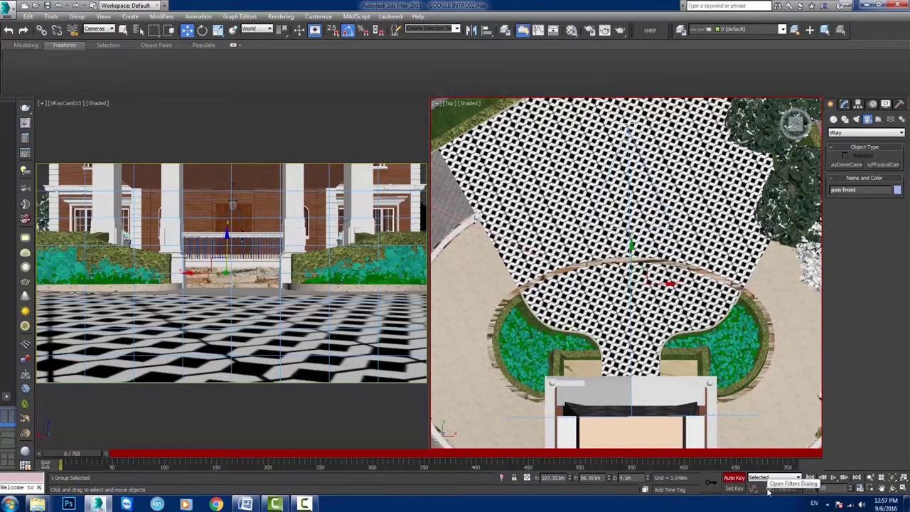
{"action": "key", "text": "Return"}
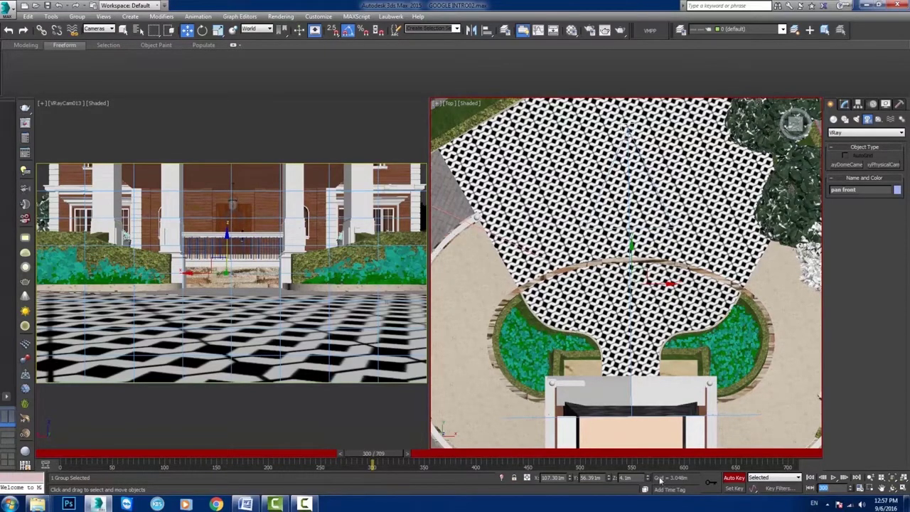
{"action": "left_click_drag", "start_coordinate": [649, 478], "coordinate": [637, 315]}
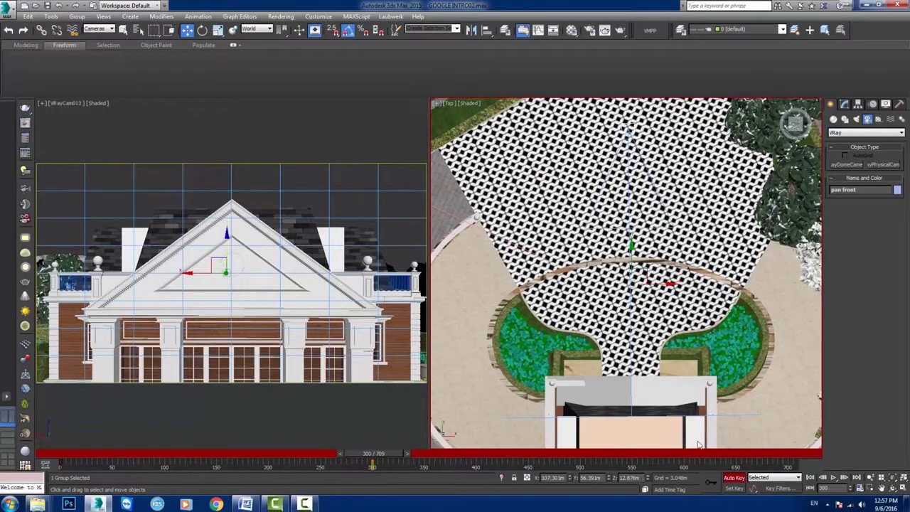
{"action": "left_click", "coordinate": [735, 478]}
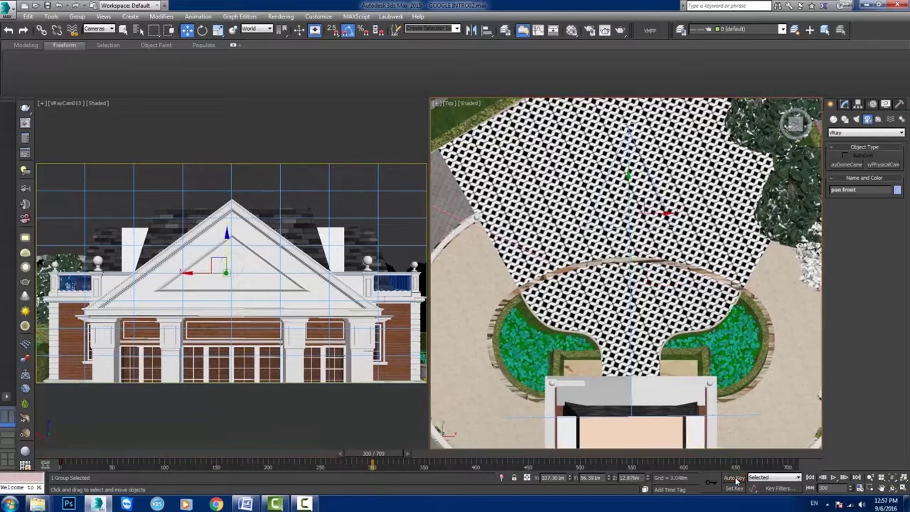
- Return to frame 0, deselect the pan front group and maximize the VRayCam013 viewport
{"action": "left_click_drag", "start_coordinate": [336, 453], "coordinate": [71, 453]}
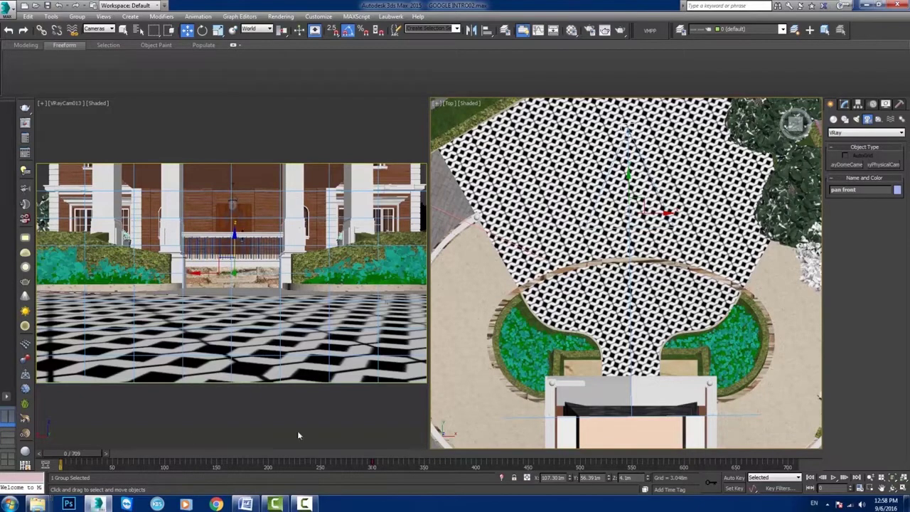
{"action": "left_click", "coordinate": [905, 489]}
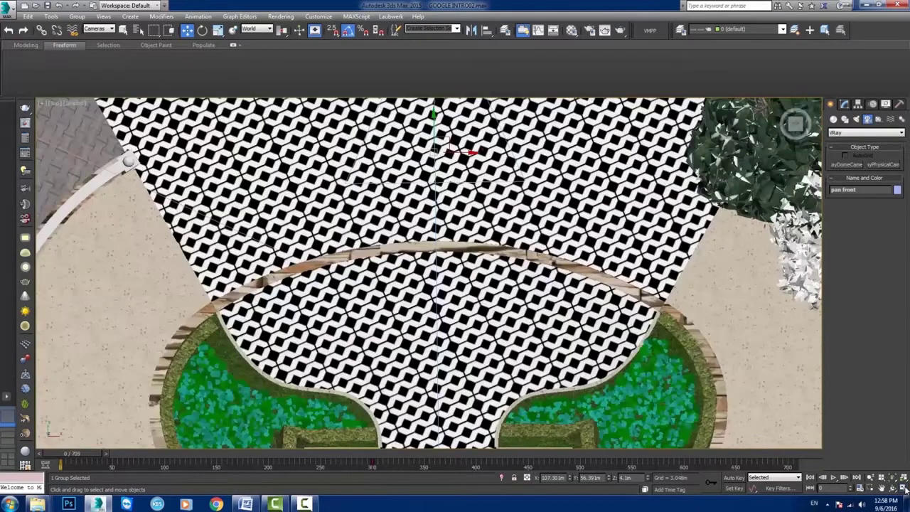
{"action": "left_click", "coordinate": [905, 488]}
{"action": "left_click", "coordinate": [294, 205]}
{"action": "key", "text": "alt+w"}
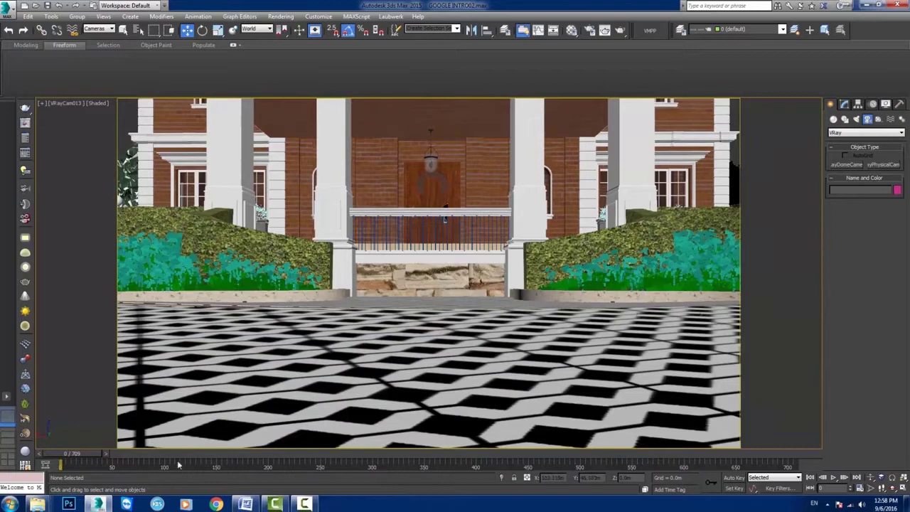
- Scrub through the camera's vertical pan in the camera view and return to the first frame
{"action": "left_click_drag", "start_coordinate": [89, 453], "coordinate": [318, 468]}
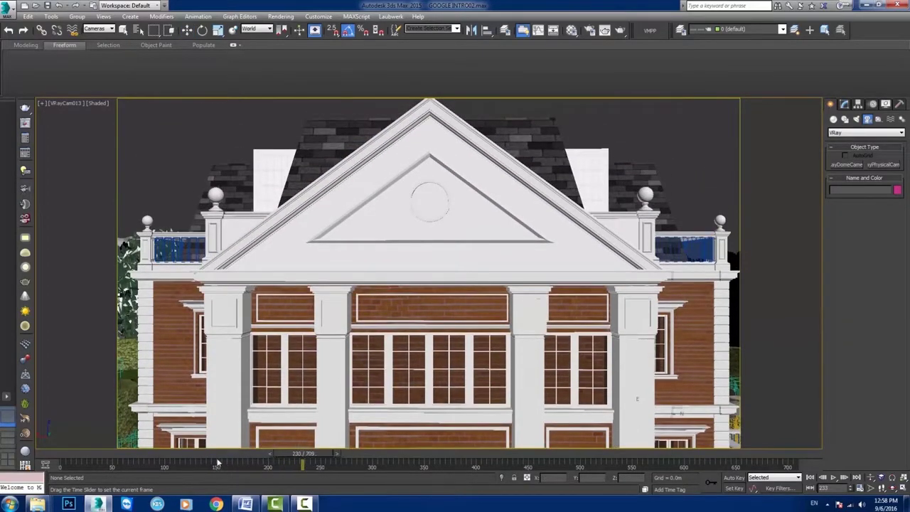
{"action": "key", "text": "Home"}
{"action": "key", "text": "w"}
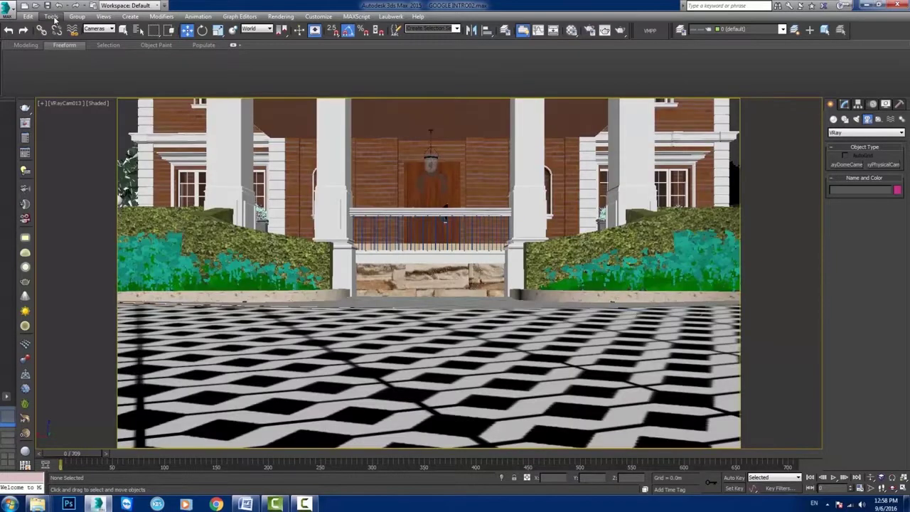
- Create a preview animation of VRayCam013 for frames 0 to 300 at 50 percent of the output size
{"action": "left_click", "coordinate": [53, 16]}
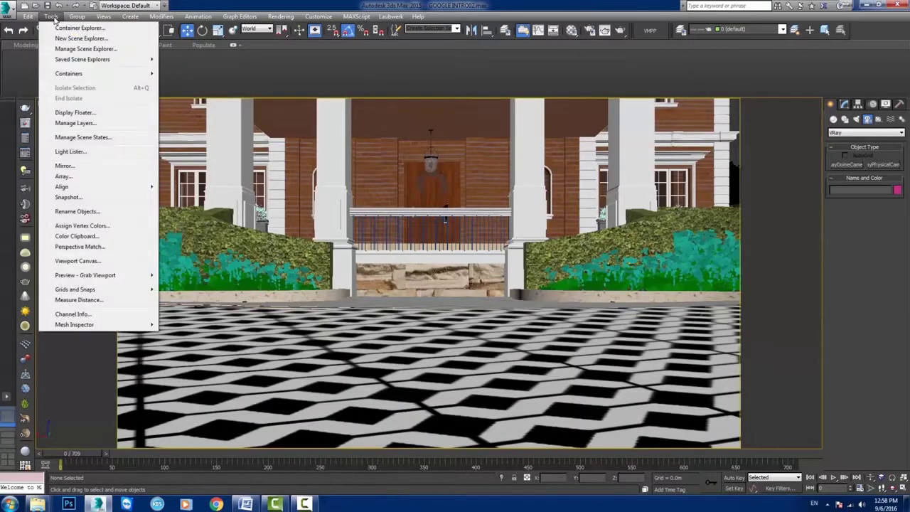
{"action": "mouse_move", "coordinate": [66, 278]}
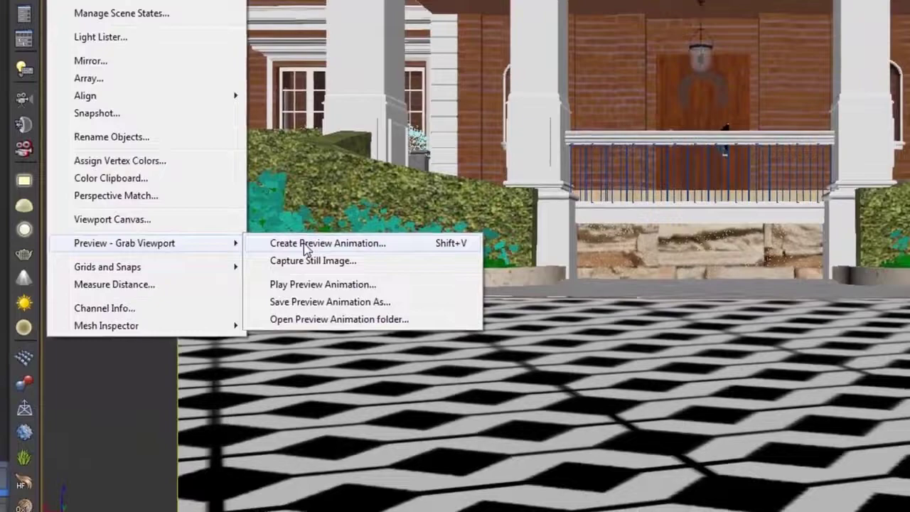
{"action": "left_click", "coordinate": [299, 246]}
{"action": "left_click_drag", "start_coordinate": [515, 108], "coordinate": [567, 109]}
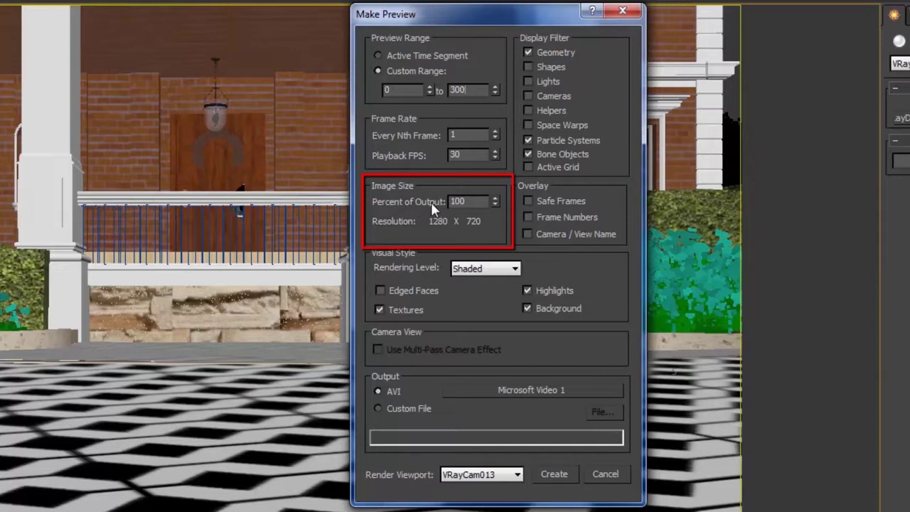
{"action": "double_click", "coordinate": [458, 202]}
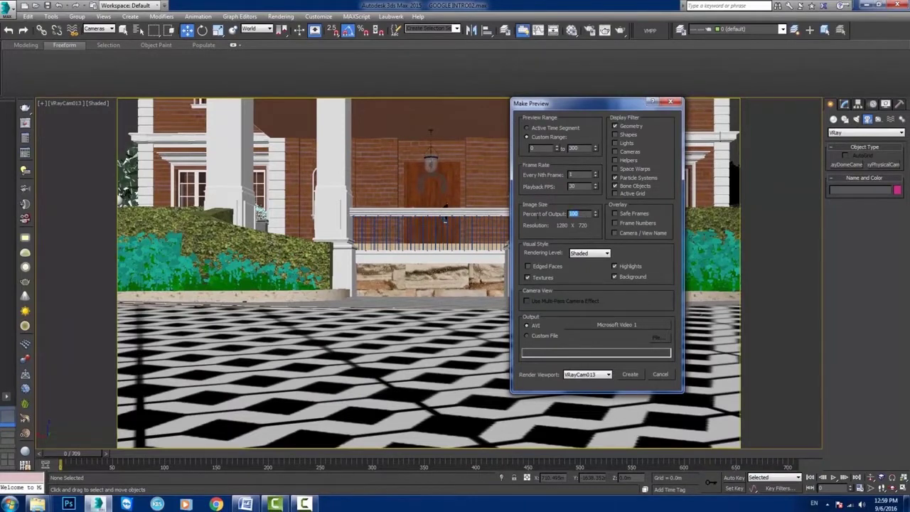
{"action": "type", "text": "50"}
{"action": "left_click", "coordinate": [630, 375]}
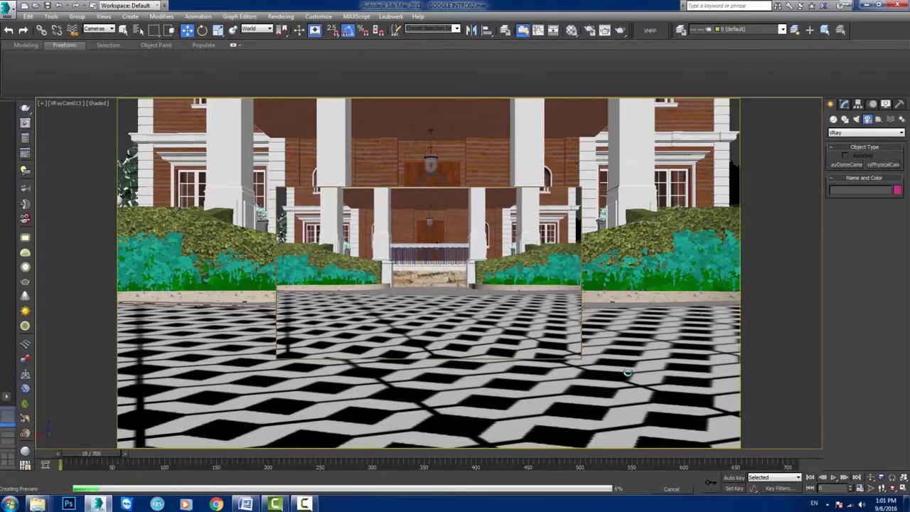
- Stop the running preview creation and play the portion made so far
{"action": "key", "text": "Escape"}
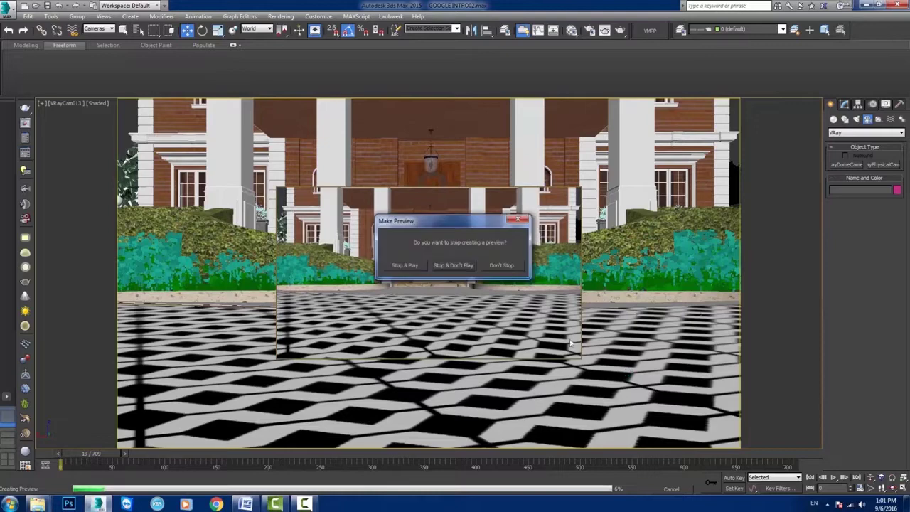
{"action": "left_click", "coordinate": [419, 266]}
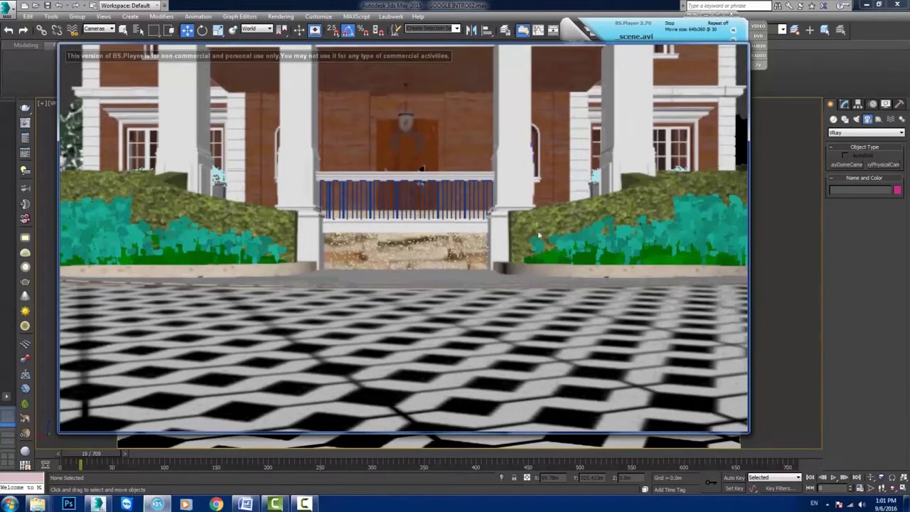
- Hide the 00 cameras, streets and entrance, AutoCAD layout and daylight system layers, plus 2D ELEMENTS, FLOWERS LANDSCAPE and GOOGLE
{"action": "left_click", "coordinate": [894, 489]}
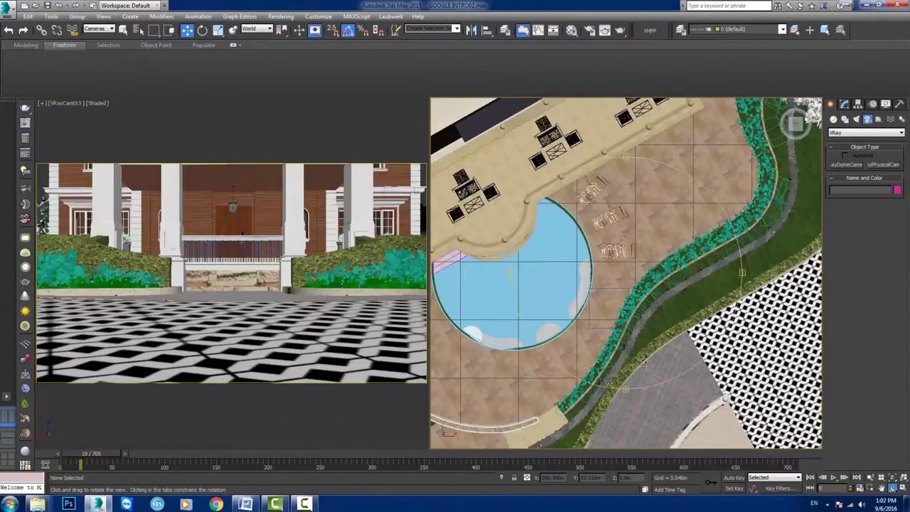
{"action": "left_click_drag", "start_coordinate": [643, 362], "coordinate": [520, 245]}
{"action": "left_click_drag", "start_coordinate": [282, 249], "coordinate": [573, 273]}
{"action": "left_click", "coordinate": [782, 30]}
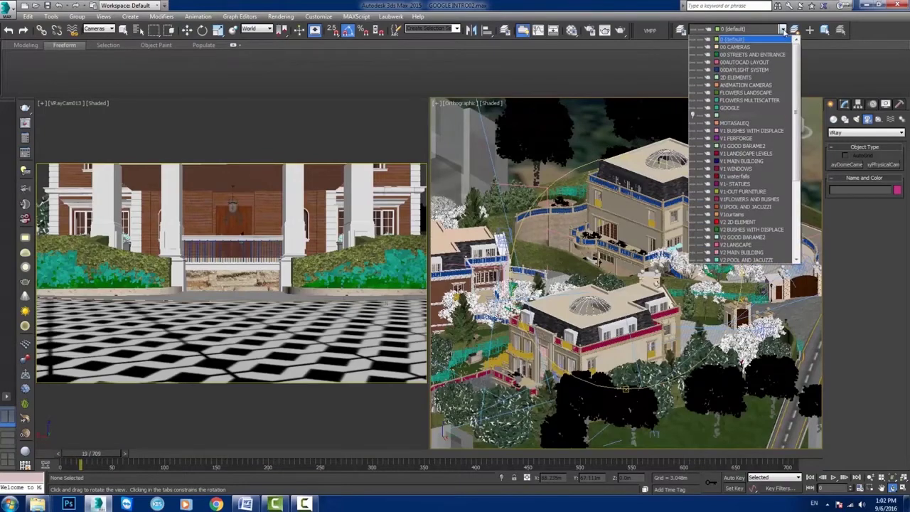
{"action": "left_click", "coordinate": [694, 46]}
{"action": "left_click", "coordinate": [695, 54]}
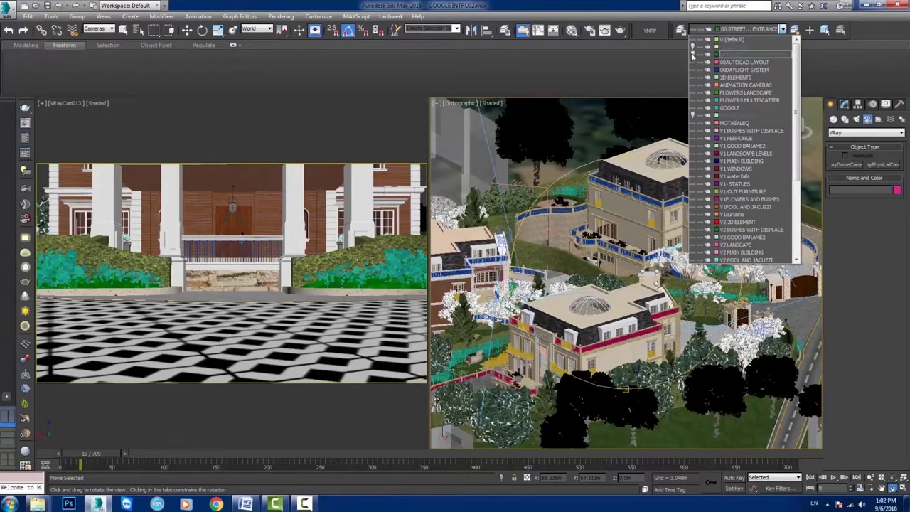
{"action": "left_click", "coordinate": [694, 62]}
{"action": "left_click", "coordinate": [694, 69]}
{"action": "left_click", "coordinate": [694, 77]}
{"action": "left_click", "coordinate": [694, 93]}
{"action": "left_click", "coordinate": [695, 108]}
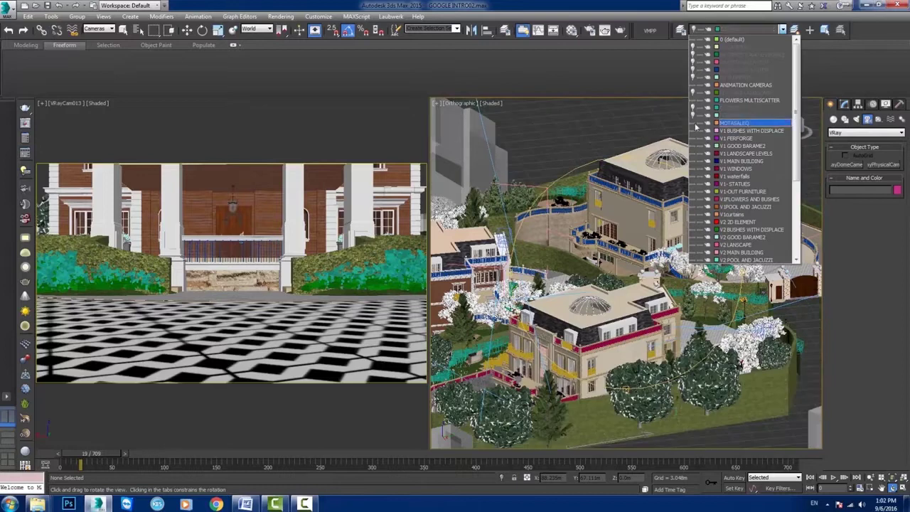
- Hide the MOTASALEQ layer, the V1 layers from bushes through curtains except V1 FERFORGE, and the V2 2D ELEMENT layer
{"action": "left_click", "coordinate": [694, 123]}
{"action": "left_click", "coordinate": [695, 130]}
{"action": "left_click", "coordinate": [694, 146]}
{"action": "left_click", "coordinate": [694, 153]}
{"action": "left_click", "coordinate": [694, 160]}
{"action": "left_click", "coordinate": [694, 169]}
{"action": "left_click", "coordinate": [694, 176]}
{"action": "left_click", "coordinate": [694, 184]}
{"action": "left_click", "coordinate": [694, 192]}
{"action": "left_click", "coordinate": [694, 199]}
{"action": "left_click", "coordinate": [694, 207]}
{"action": "left_click", "coordinate": [695, 214]}
{"action": "left_click", "coordinate": [694, 222]}
- Hide the nine layers listed after V2 WINDOWS FERFORGE as well as the garage doors and stairs layers, and activate the camera viewport
{"action": "scroll", "coordinate": [797, 156], "scroll_direction": "down", "scroll_amount": 4}
{"action": "left_click", "coordinate": [694, 191]}
{"action": "left_click", "coordinate": [694, 199]}
{"action": "left_click", "coordinate": [694, 206]}
{"action": "left_click", "coordinate": [694, 214]}
{"action": "left_click", "coordinate": [694, 222]}
{"action": "left_click", "coordinate": [694, 229]}
{"action": "left_click", "coordinate": [694, 236]}
{"action": "left_click", "coordinate": [695, 245]}
{"action": "left_click", "coordinate": [694, 253]}
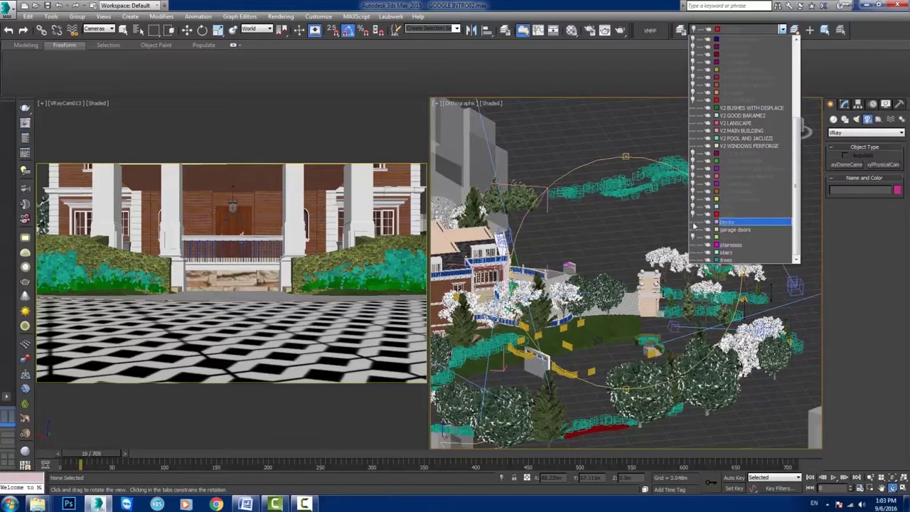
{"action": "left_click", "coordinate": [694, 233]}
{"action": "left_click", "coordinate": [695, 244]}
{"action": "left_click", "coordinate": [694, 253]}
{"action": "left_click", "coordinate": [336, 148]}
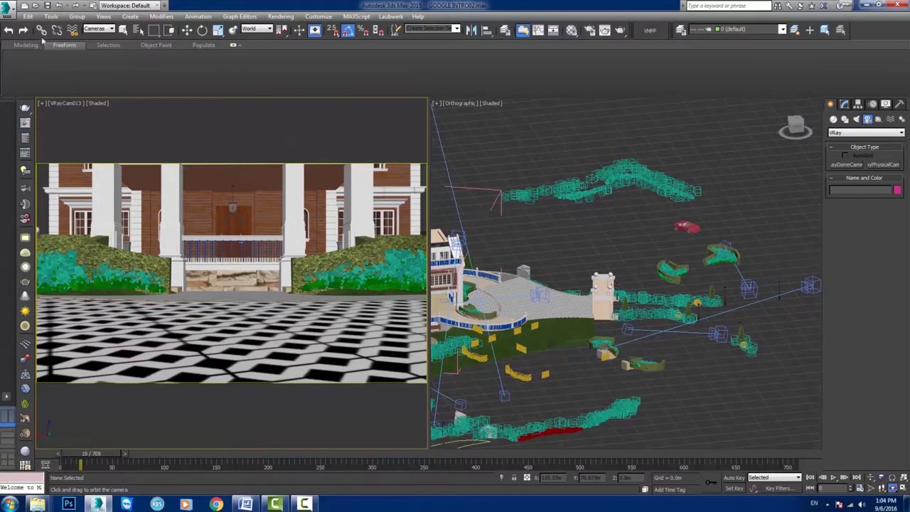
- Maximize the camera view and create a new preview animation of frames 0 to 300 at 50 percent output size
{"action": "key", "text": "alt+w"}
{"action": "left_click", "coordinate": [52, 15]}
{"action": "mouse_move", "coordinate": [143, 332]}
{"action": "left_click", "coordinate": [234, 299]}
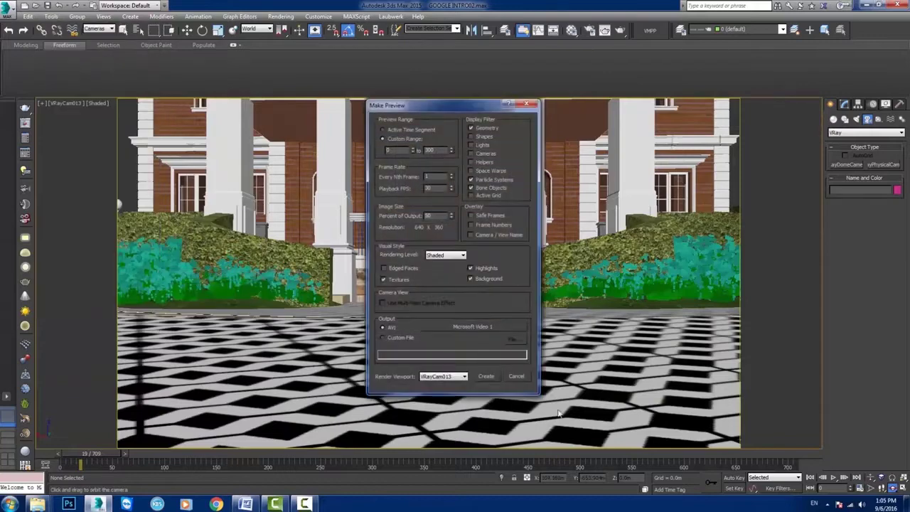
{"action": "left_click", "coordinate": [485, 376]}
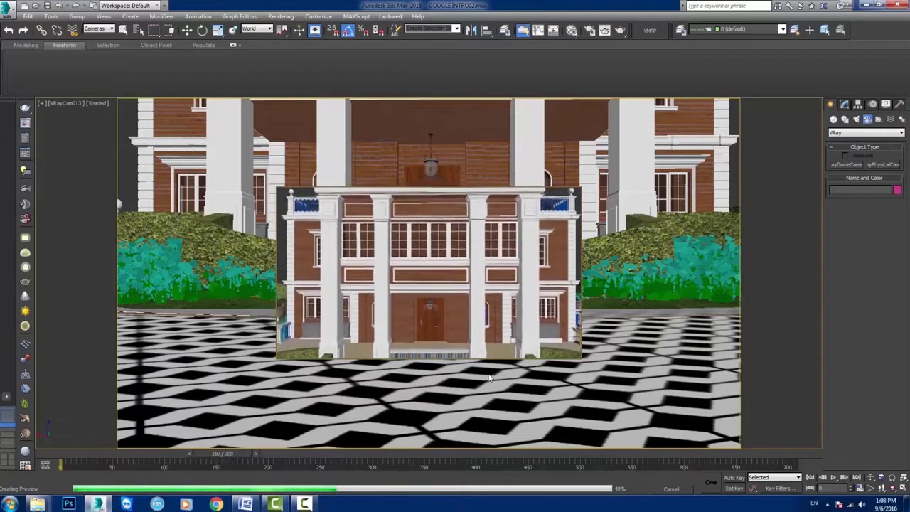
- Check the running processes and applications in Windows Task Manager while the preview is being made, and close it
{"action": "key", "text": "ctrl+shift+Escape"}
{"action": "left_click", "coordinate": [359, 71]}
{"action": "left_click_drag", "start_coordinate": [523, 90], "coordinate": [562, 89]}
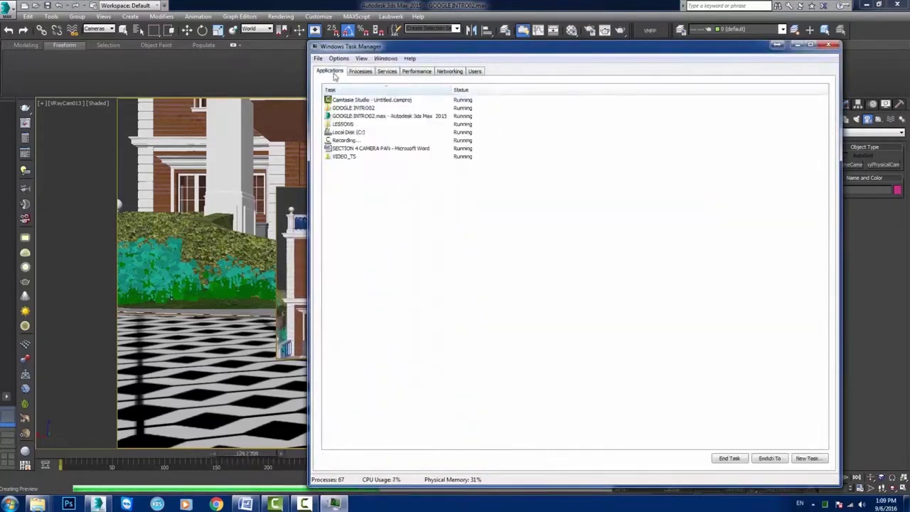
{"action": "left_click", "coordinate": [829, 45]}
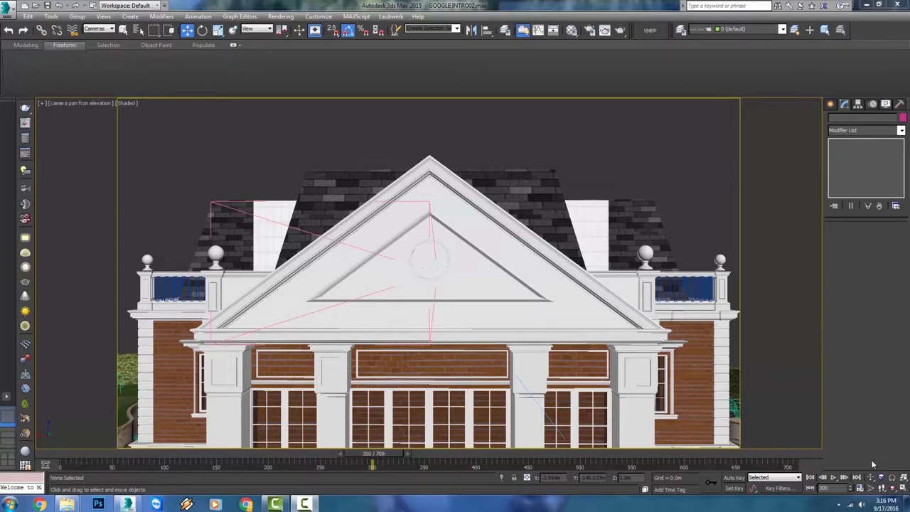
- Open the previews folder inside UDEMY > CASE STUDY COOMBE GREEN > PROJECT FOLDER on the C: drive
{"action": "left_click", "coordinate": [11, 504]}
{"action": "left_click", "coordinate": [149, 344]}
{"action": "double_click", "coordinate": [679, 86]}
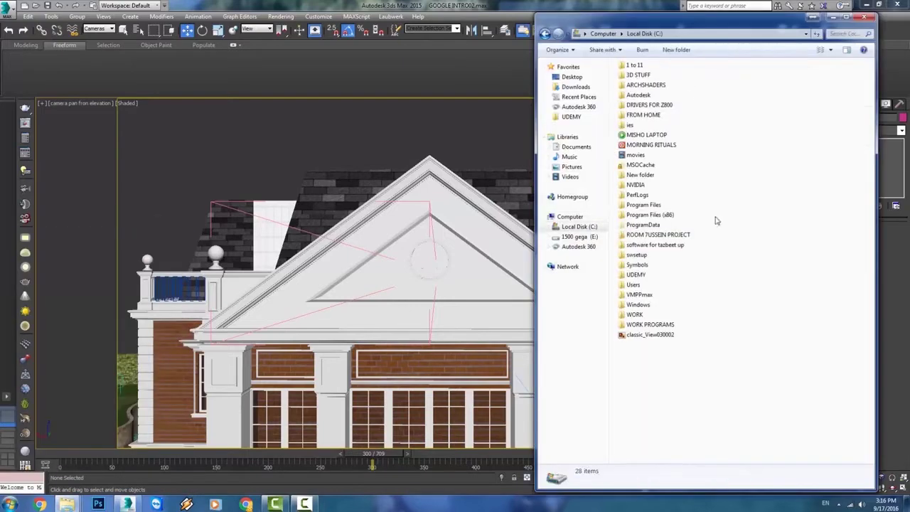
{"action": "double_click", "coordinate": [636, 275]}
{"action": "double_click", "coordinate": [647, 86]}
{"action": "left_click", "coordinate": [685, 100]}
{"action": "double_click", "coordinate": [684, 98]}
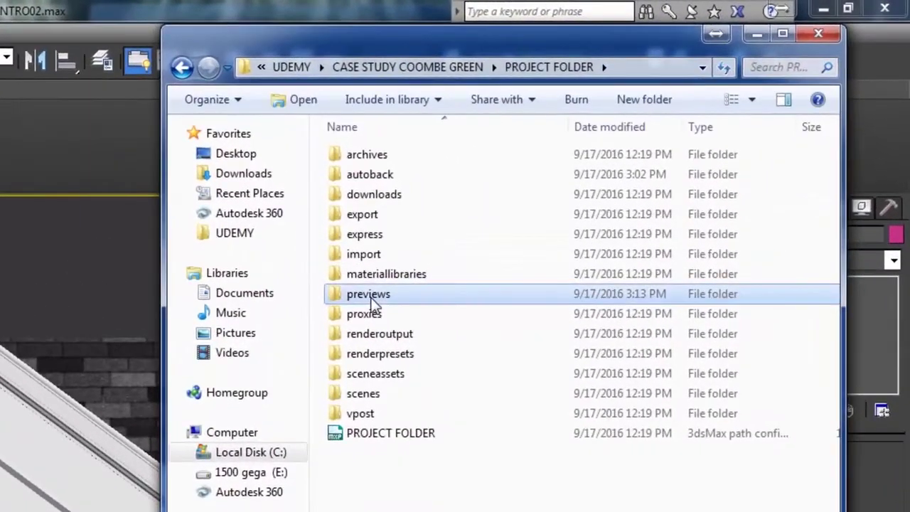
{"action": "double_click", "coordinate": [603, 168]}
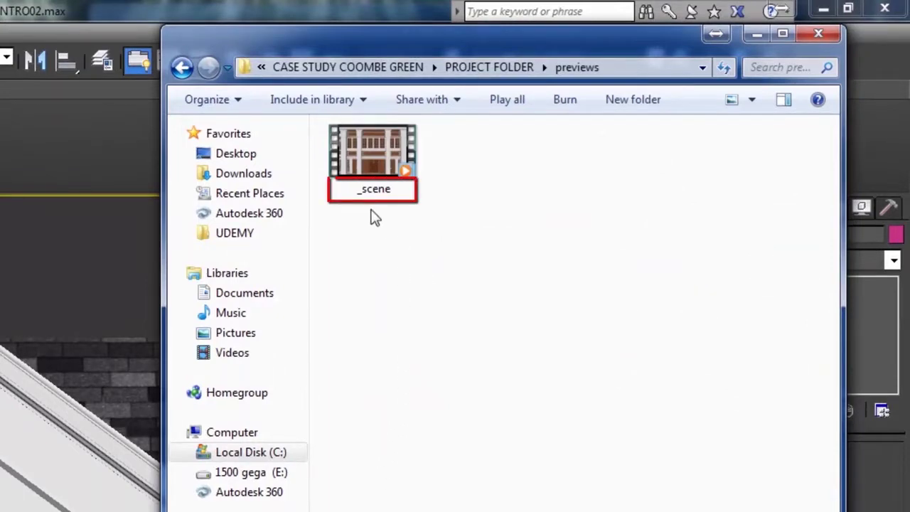
- Play the _scene preview video to check the camera pan, and close the player
{"action": "left_click", "coordinate": [373, 164]}
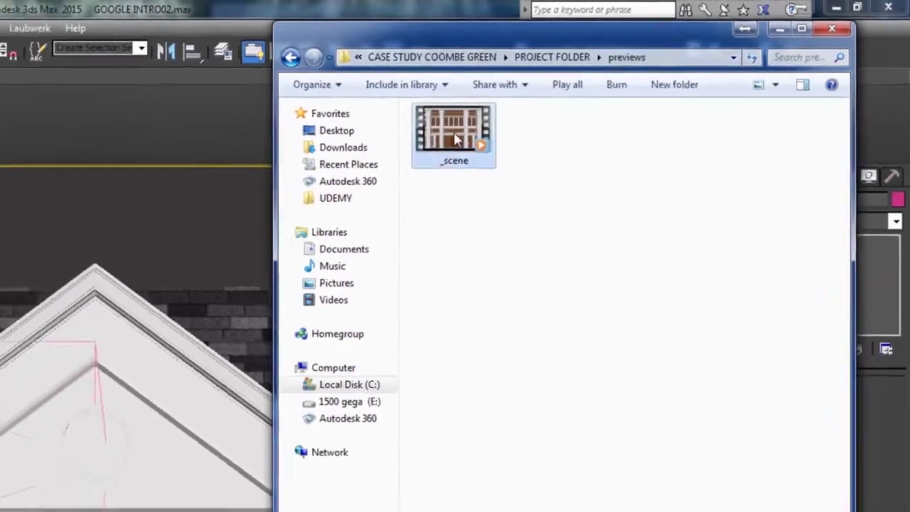
{"action": "double_click", "coordinate": [454, 136]}
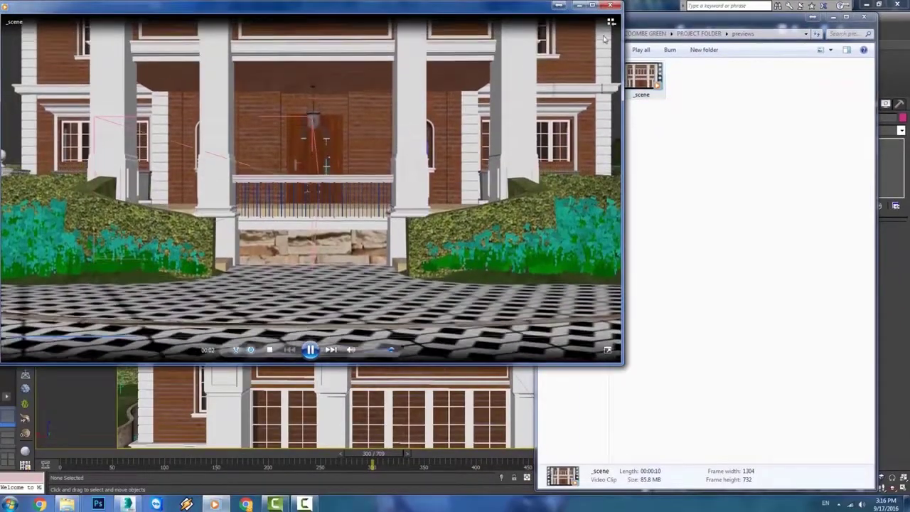
{"action": "left_click", "coordinate": [610, 6]}
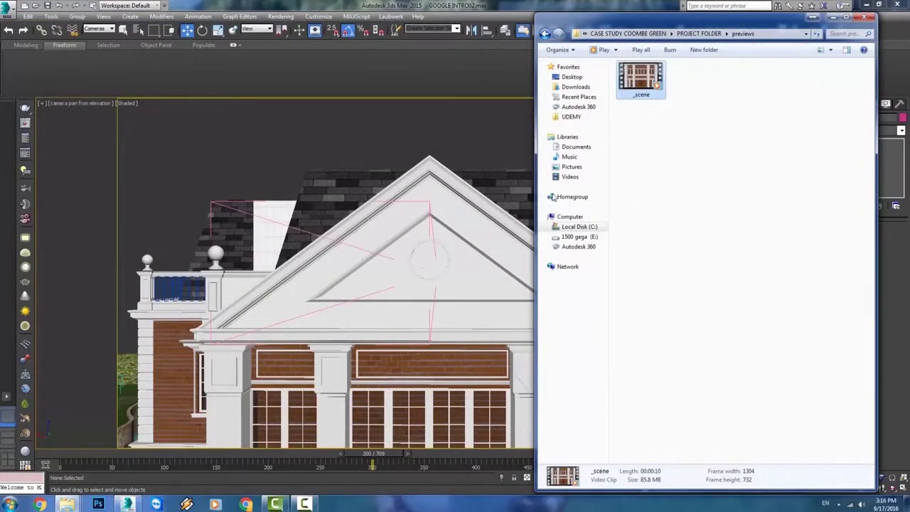
- Check the viewport preview commands, and rename the _scene video in the previews folder to "pan camera elevation"
{"action": "left_click", "coordinate": [50, 17]}
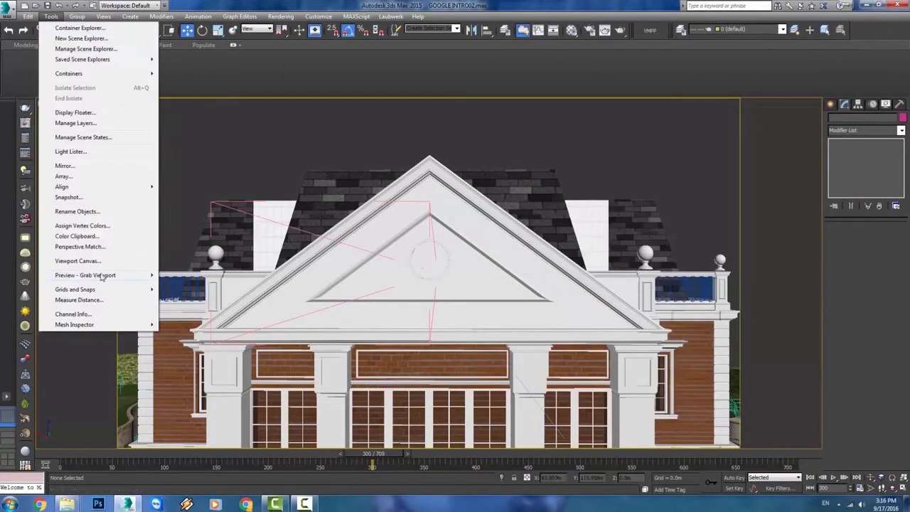
{"action": "mouse_move", "coordinate": [105, 278]}
{"action": "left_click", "coordinate": [180, 275]}
{"action": "left_click", "coordinate": [66, 504]}
{"action": "left_click", "coordinate": [463, 450]}
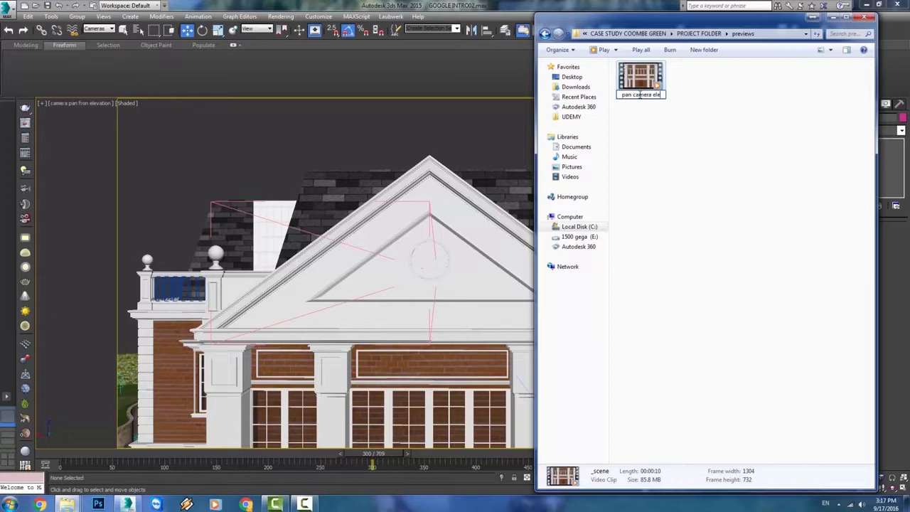
{"action": "key", "text": "Return"}
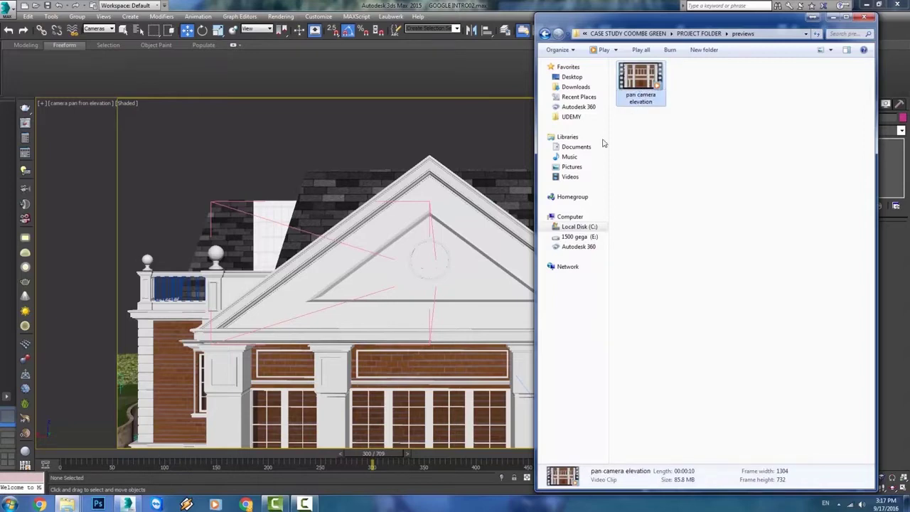
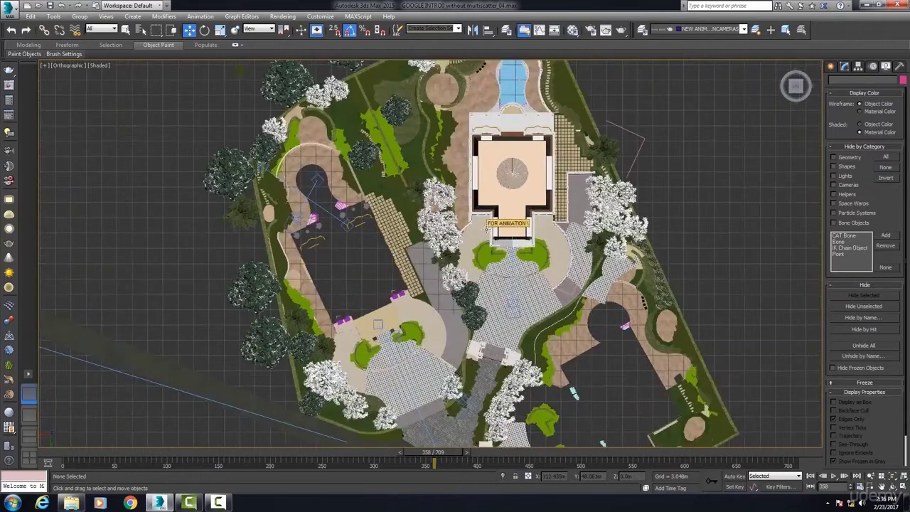
- Create a targeted VRayPhysicalCamera on the driveway aimed at the villa's front entrance, and look through it
{"action": "left_click", "coordinate": [831, 65]}
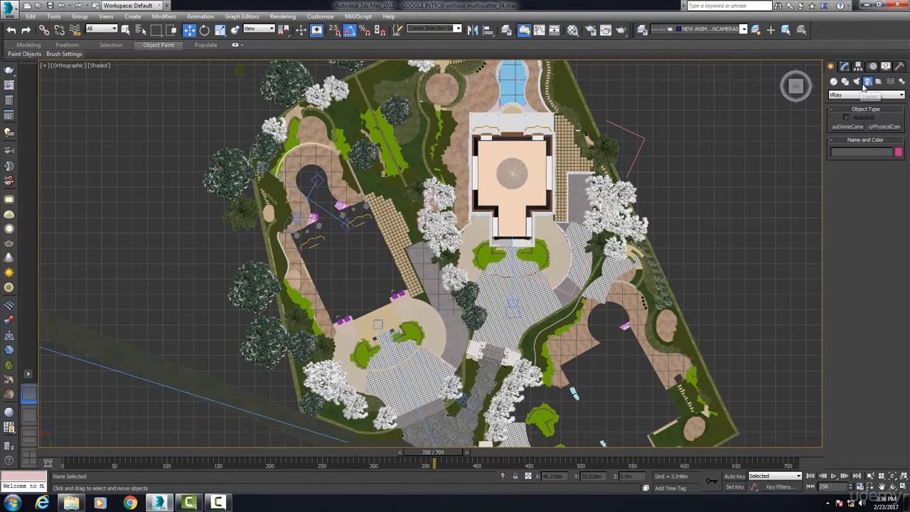
{"action": "left_click", "coordinate": [881, 127]}
{"action": "left_click_drag", "start_coordinate": [476, 303], "coordinate": [492, 261]}
{"action": "left_click_drag", "start_coordinate": [511, 227], "coordinate": [513, 225]}
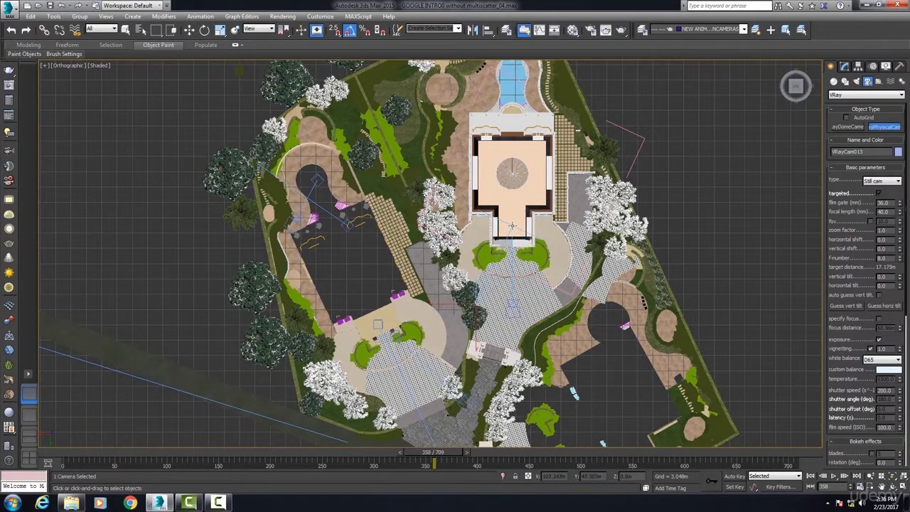
{"action": "key", "text": "c"}
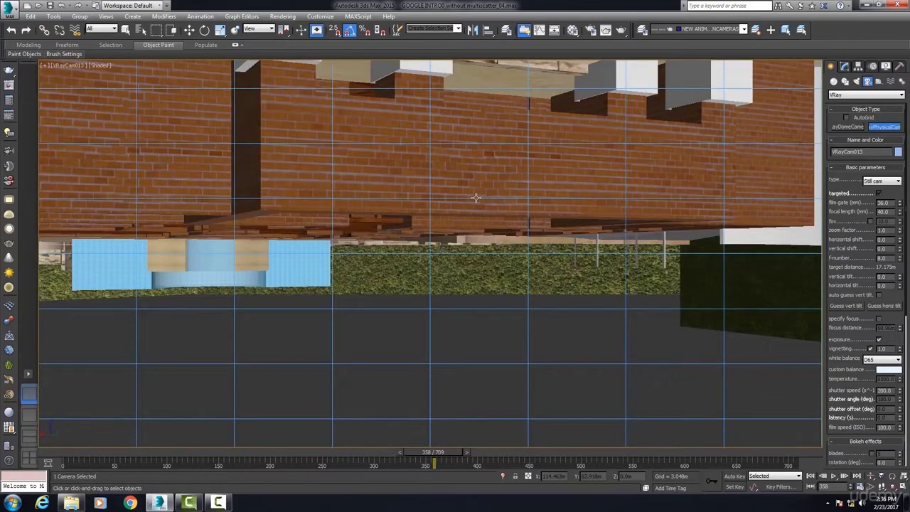
- Raise the new camera above the driveway paving, show the safe frame, and adjust the aim to frame the villa's entrance columns
{"action": "middle_click_drag", "start_coordinate": [459, 165], "coordinate": [425, 396]}
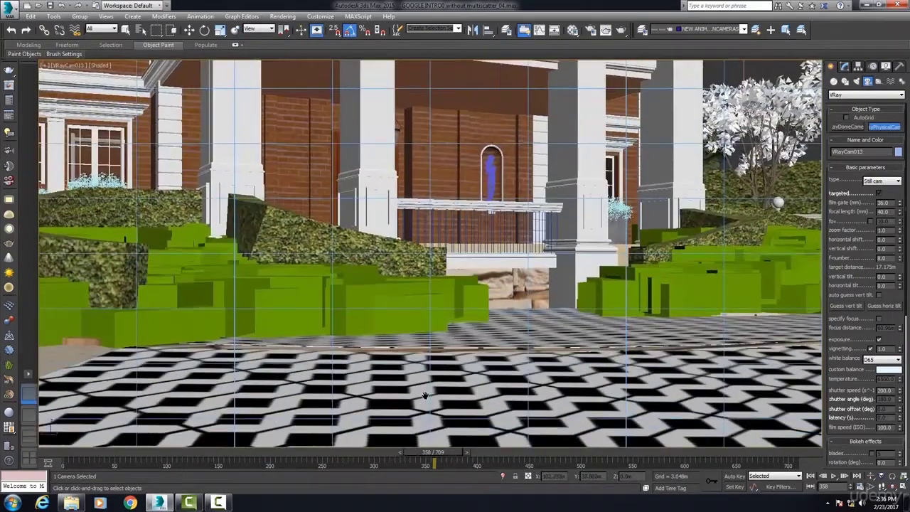
{"action": "key", "text": "shift+f"}
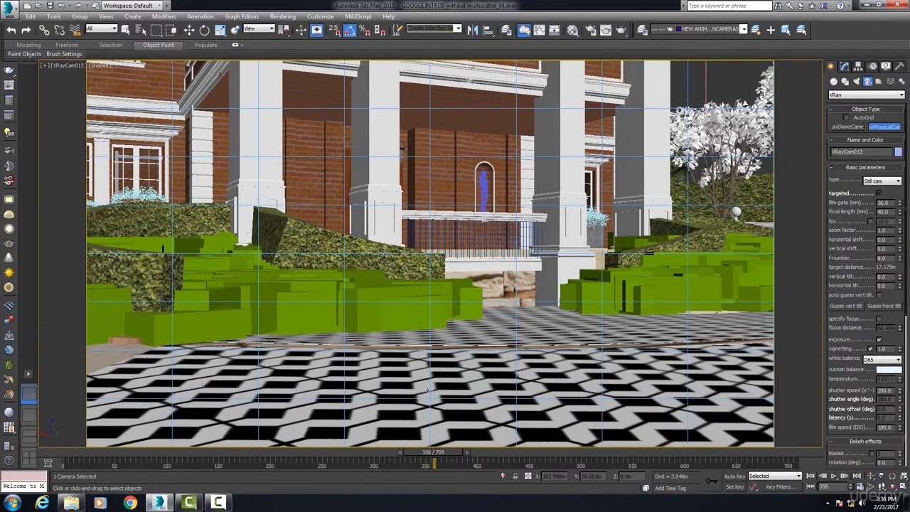
{"action": "middle_click_drag", "start_coordinate": [493, 312], "coordinate": [538, 280]}
{"action": "left_click", "coordinate": [882, 487]}
{"action": "left_click_drag", "start_coordinate": [510, 294], "coordinate": [508, 279]}
{"action": "middle_click_drag", "start_coordinate": [503, 282], "coordinate": [500, 281]}
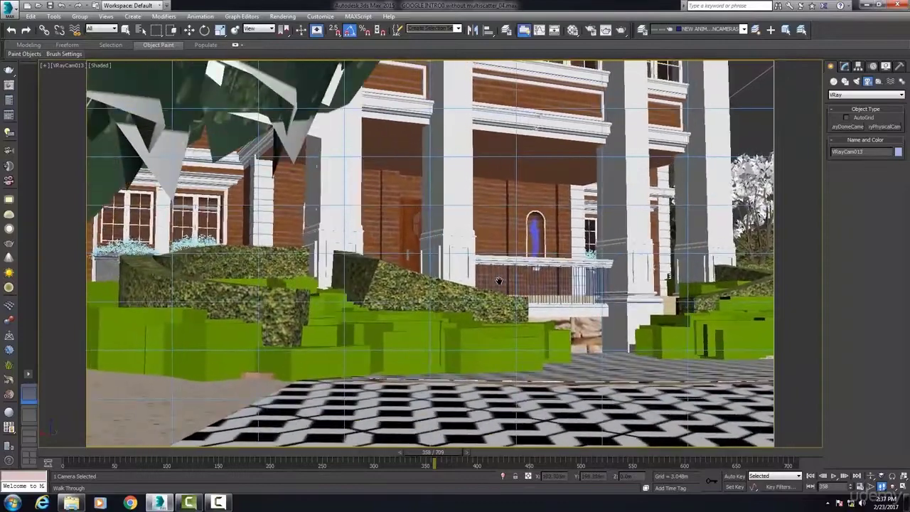
- Switch to a two-viewport layout with the new camera's view beside a Top view centred on the camera without a safe frame
{"action": "left_click", "coordinate": [903, 486]}
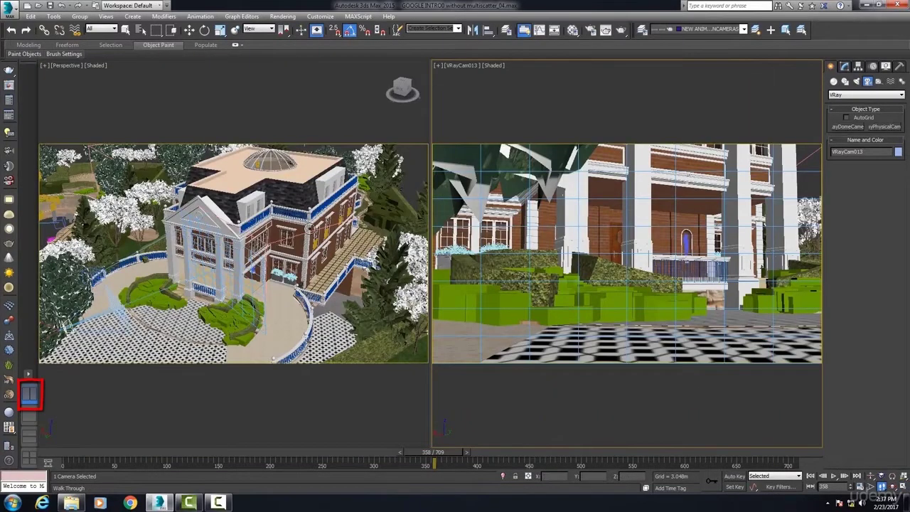
{"action": "key", "text": "c"}
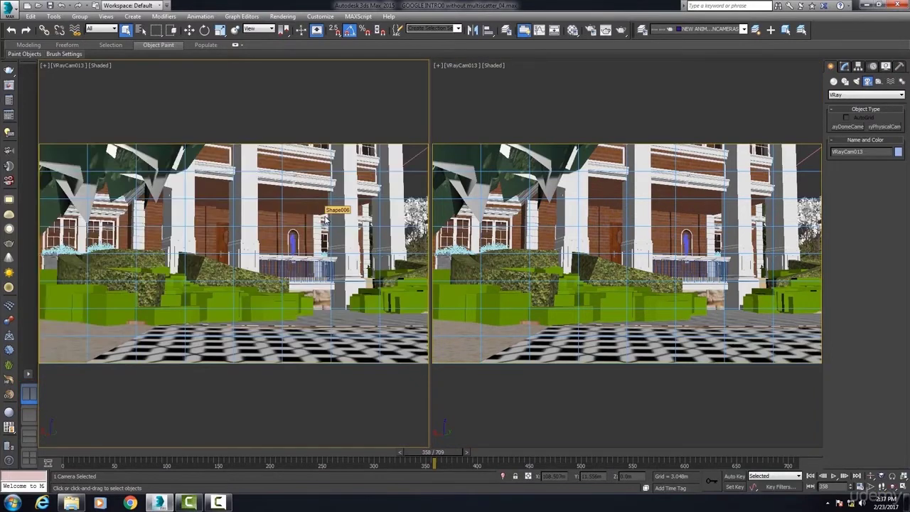
{"action": "right_click", "coordinate": [634, 117]}
{"action": "key", "text": "t"}
{"action": "key", "text": "z"}
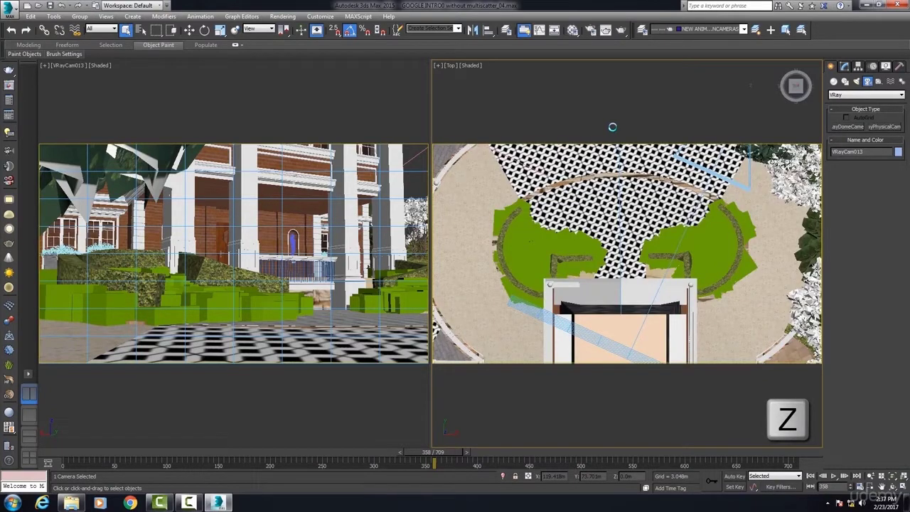
{"action": "key", "text": "shift+f"}
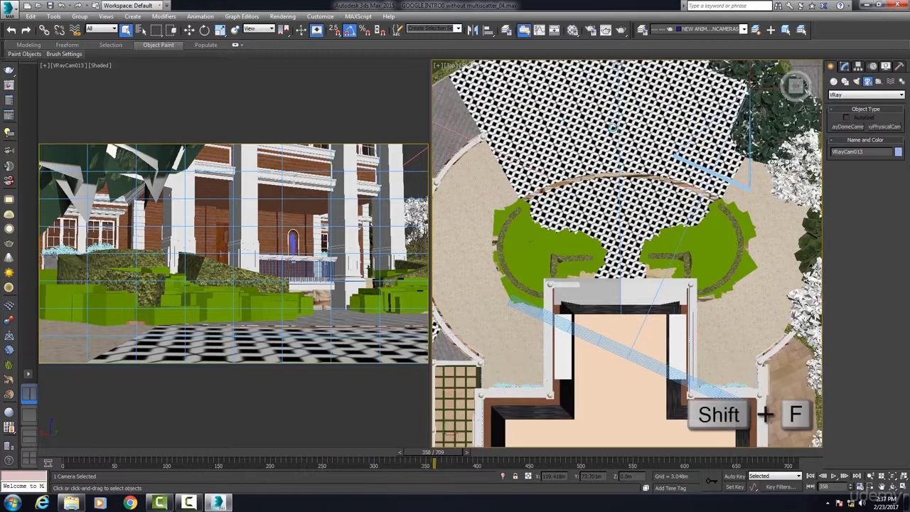
- Activate the Move tool with selection limited to Cameras, and rename the new camera THE CRANE
{"action": "middle_click_drag", "start_coordinate": [620, 169], "coordinate": [623, 167]}
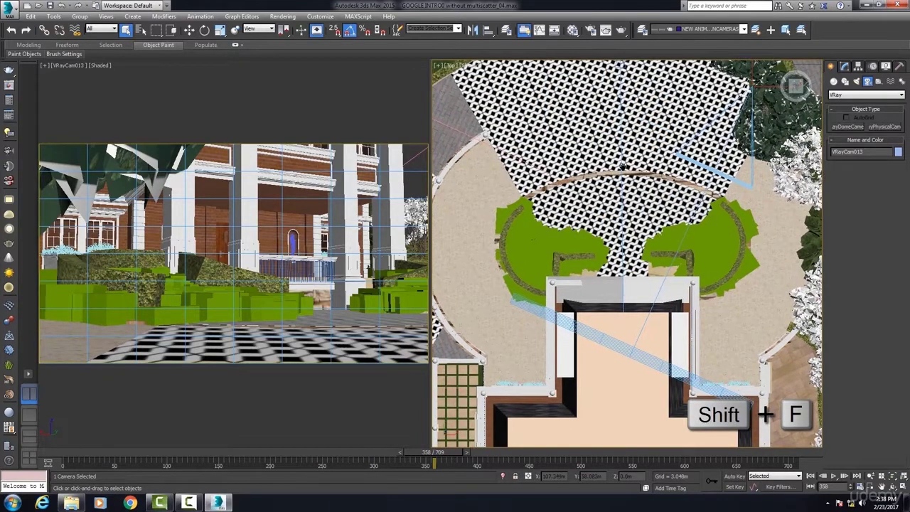
{"action": "scroll", "coordinate": [657, 233], "scroll_direction": "down", "scroll_amount": 3}
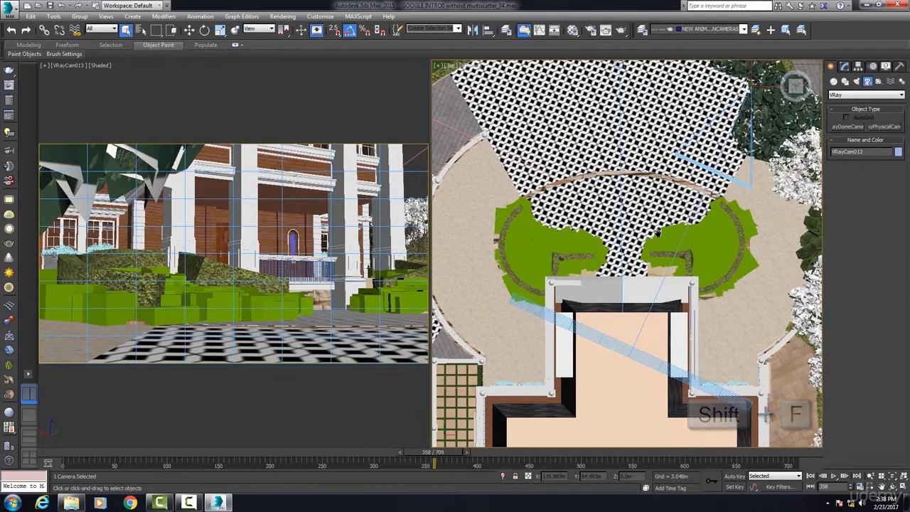
{"action": "scroll", "coordinate": [658, 233], "scroll_direction": "down", "scroll_amount": 2}
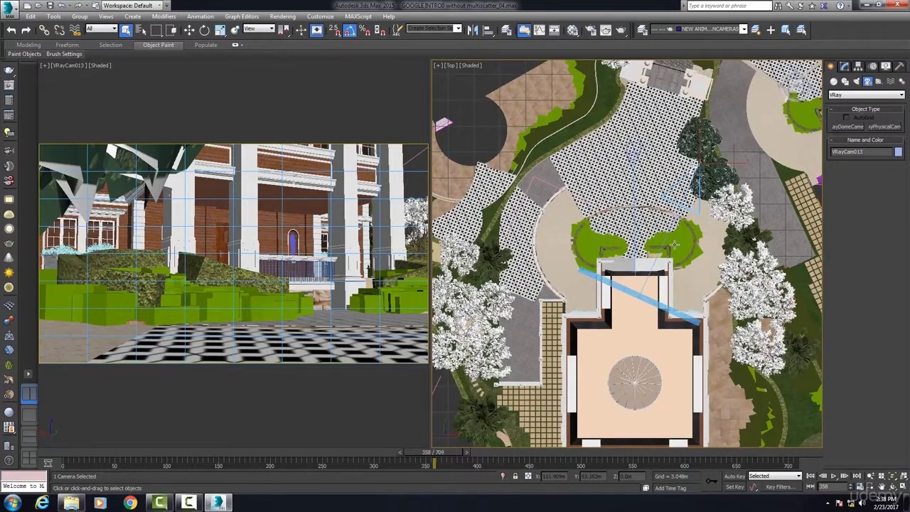
{"action": "middle_click_drag", "start_coordinate": [675, 244], "coordinate": [675, 262]}
{"action": "scroll", "coordinate": [673, 264], "scroll_direction": "down", "scroll_amount": 2}
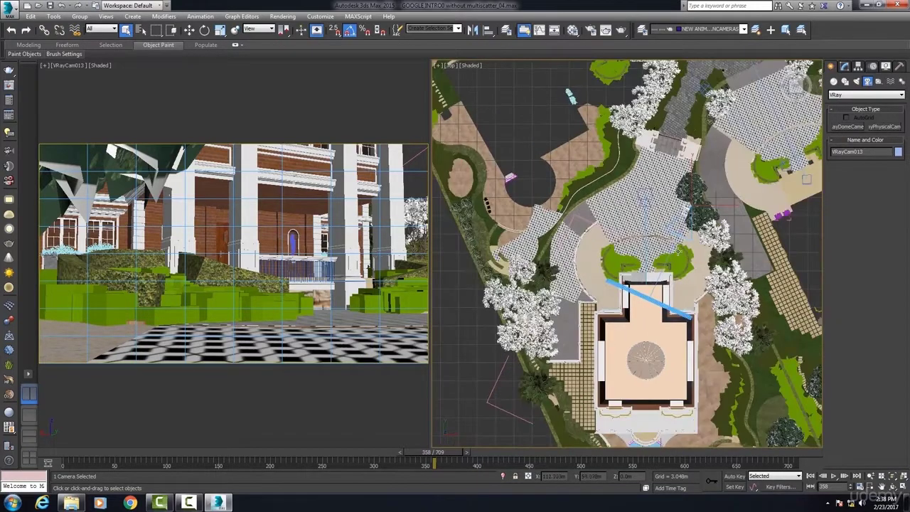
{"action": "right_click", "coordinate": [695, 208]}
{"action": "left_click", "coordinate": [718, 218]}
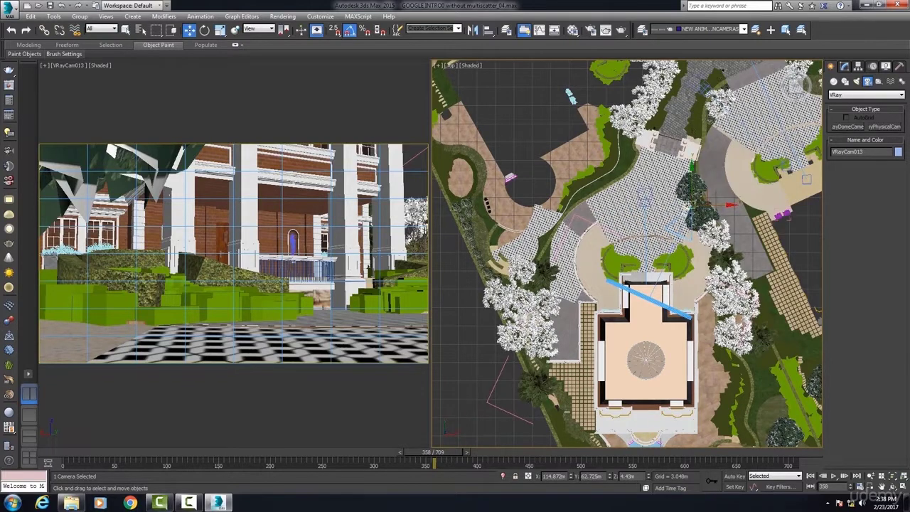
{"action": "left_click", "coordinate": [102, 29]}
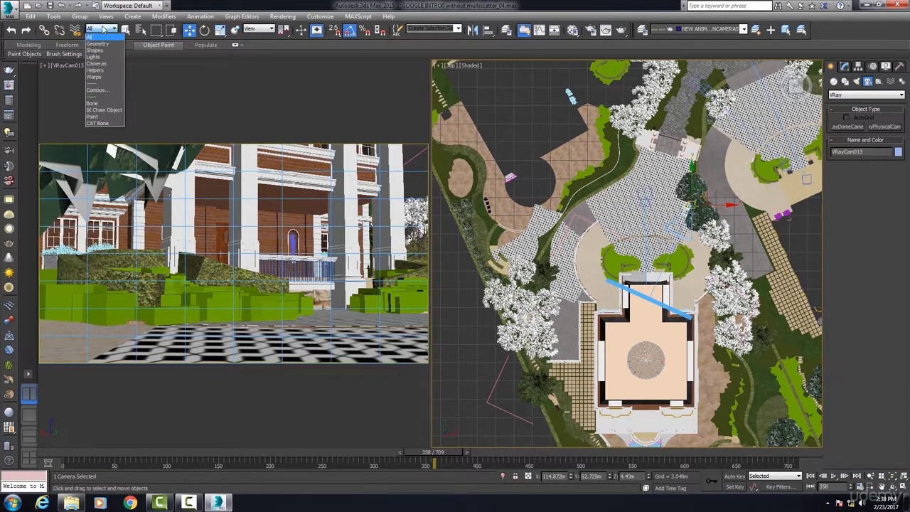
{"action": "left_click", "coordinate": [104, 65]}
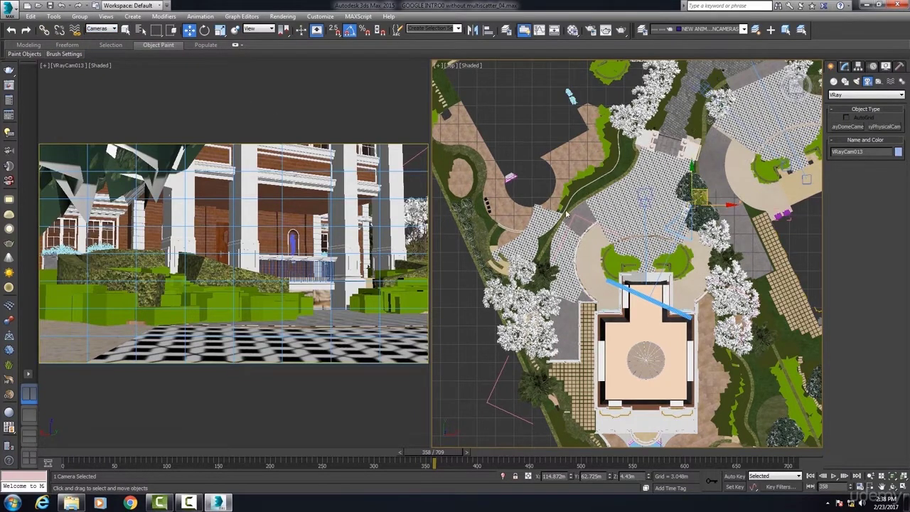
{"action": "left_click", "coordinate": [846, 66]}
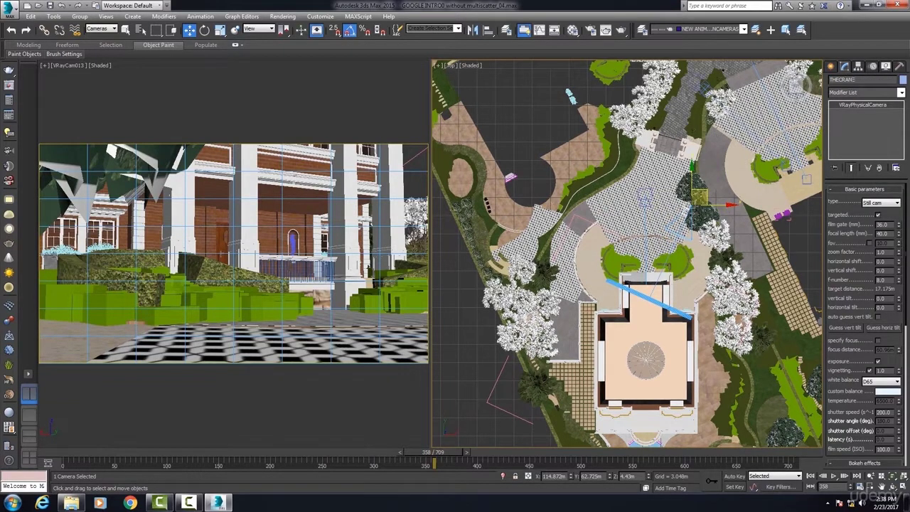
{"action": "key", "text": "Return"}
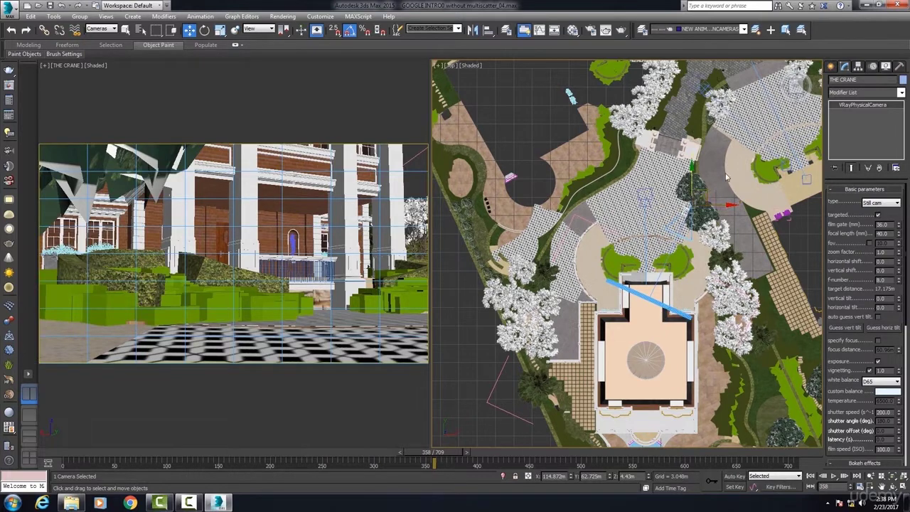
- Turn on Auto Key at frame 300, move THE CRANE to the opposite side of the driveway and raise it high above the ground
{"action": "left_click", "coordinate": [735, 476]}
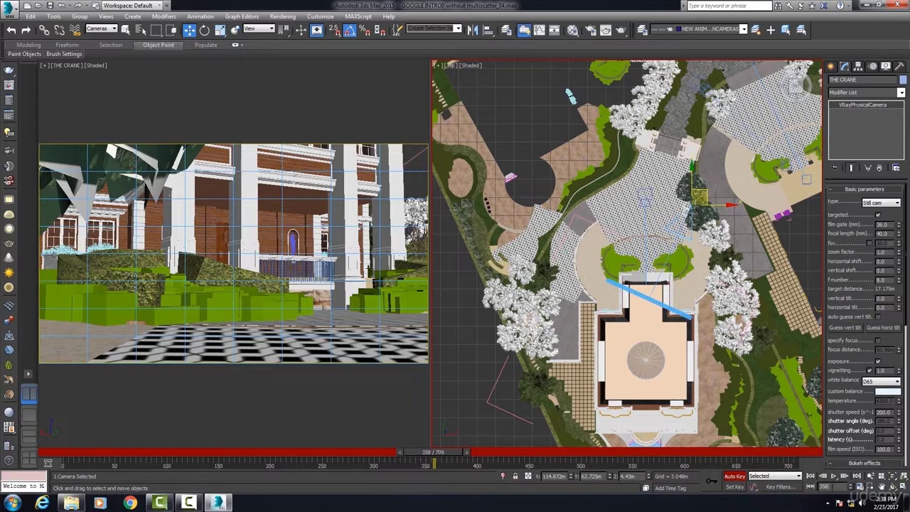
{"action": "key", "text": "Return"}
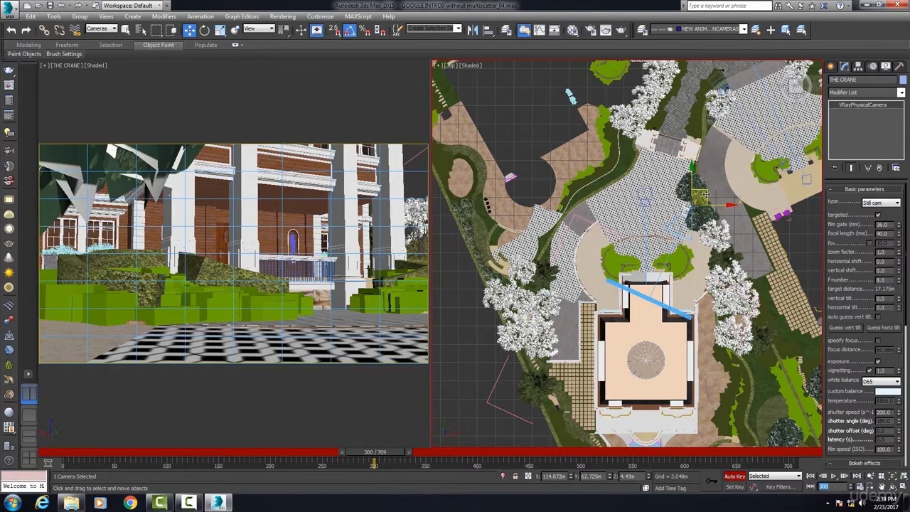
{"action": "mouse_move", "coordinate": [701, 196]}
{"action": "left_mouse_down"}
{"action": "mouse_move", "coordinate": [633, 174]}
{"action": "mouse_move", "coordinate": [582, 206]}
{"action": "left_mouse_up"}
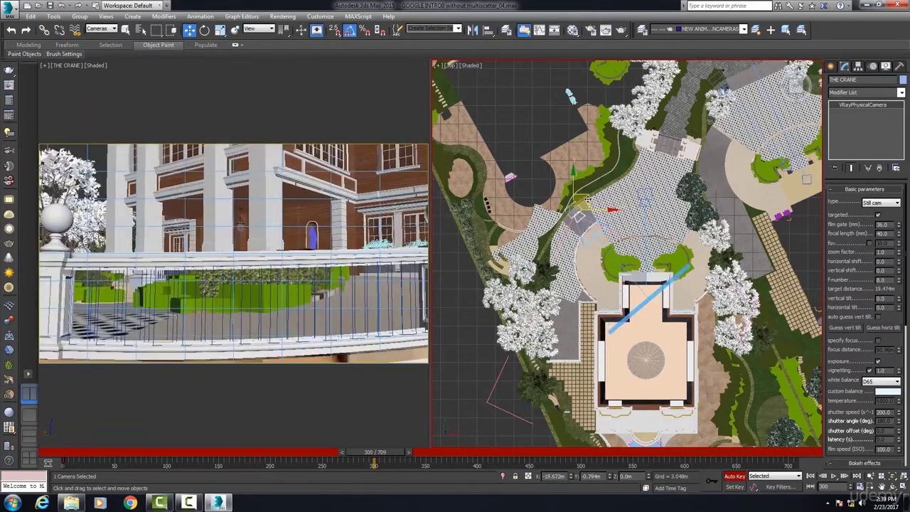
{"action": "left_click_drag", "start_coordinate": [649, 478], "coordinate": [642, 387]}
- Dolly THE CRANE back at frame 300, adjust its framing to take in the whole villa and forecourt, and turn off Auto Key
{"action": "left_click", "coordinate": [893, 486]}
{"action": "left_click_drag", "start_coordinate": [565, 289], "coordinate": [656, 260]}
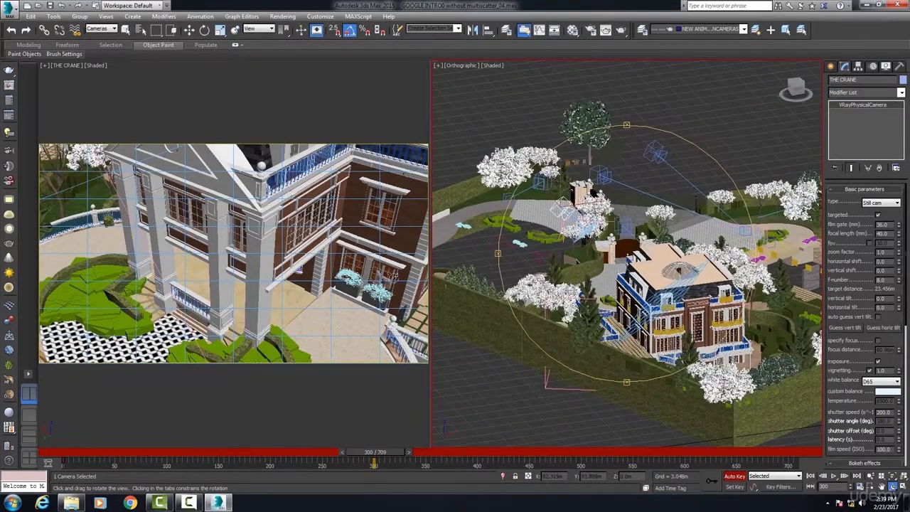
{"action": "left_click", "coordinate": [242, 223]}
{"action": "left_click_drag", "start_coordinate": [244, 256], "coordinate": [229, 282]}
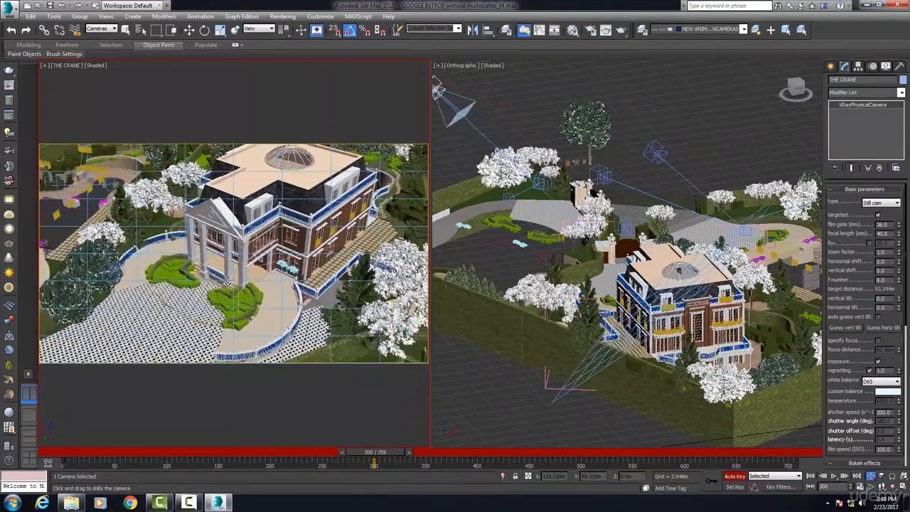
{"action": "left_click", "coordinate": [882, 487]}
{"action": "mouse_move", "coordinate": [273, 245]}
{"action": "left_mouse_down"}
{"action": "mouse_move", "coordinate": [273, 236]}
{"action": "mouse_move", "coordinate": [225, 247]}
{"action": "mouse_move", "coordinate": [258, 242]}
{"action": "left_mouse_up"}
{"action": "left_click", "coordinate": [872, 476]}
{"action": "left_click", "coordinate": [735, 475]}
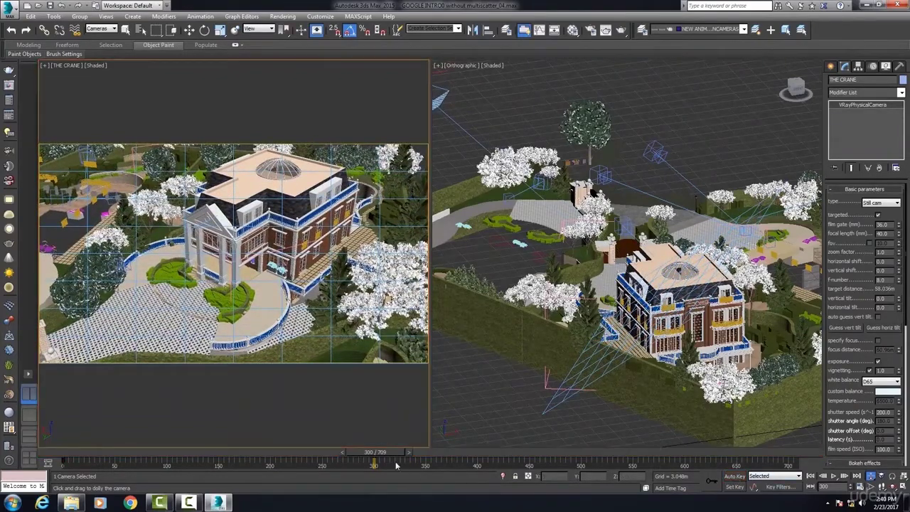
- Return to frame 0, show a Top view of the forecourt beside the camera view, and scrub to about frame 45
{"action": "left_click_drag", "start_coordinate": [359, 452], "coordinate": [389, 476]}
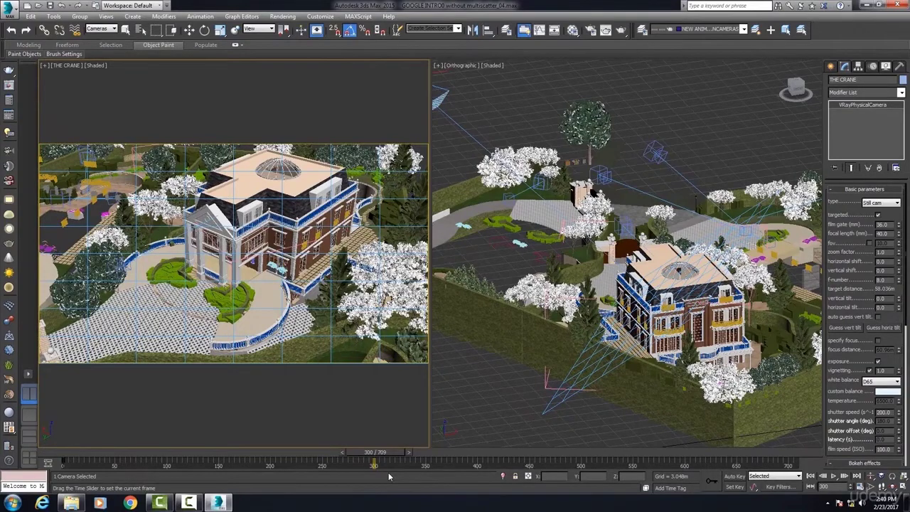
{"action": "left_click_drag", "start_coordinate": [376, 475], "coordinate": [64, 409]}
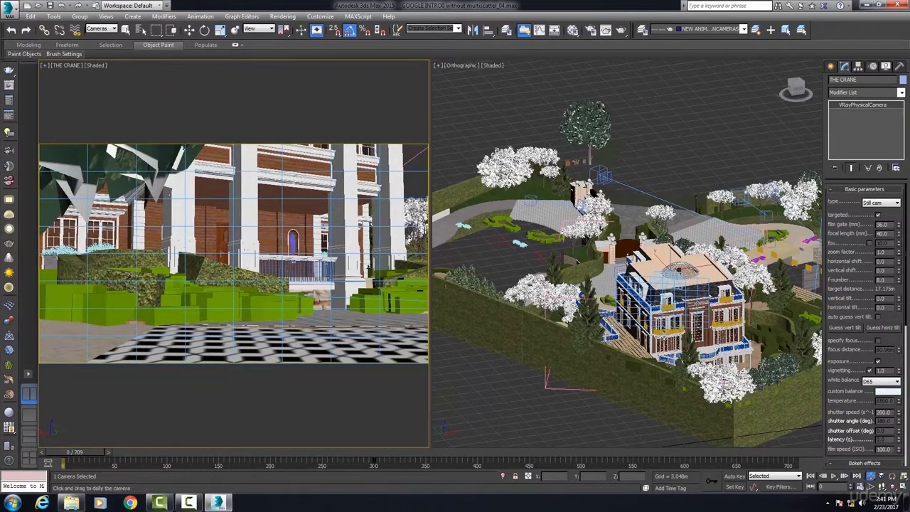
{"action": "scroll", "coordinate": [665, 336], "scroll_direction": "up", "scroll_amount": 1}
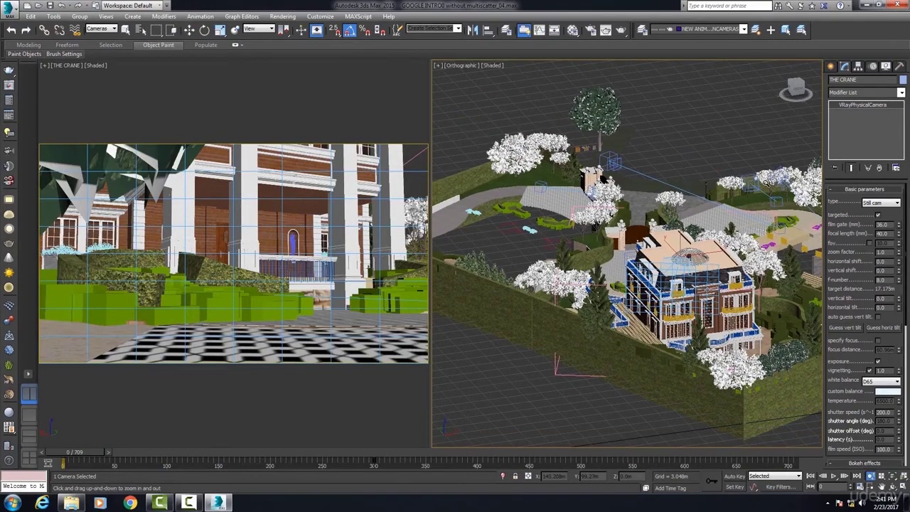
{"action": "key", "text": "t"}
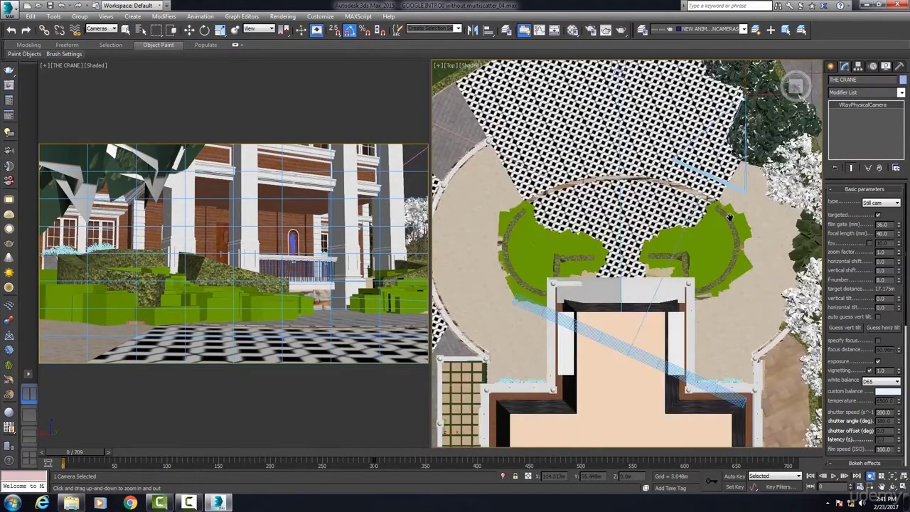
{"action": "middle_click_drag", "start_coordinate": [729, 218], "coordinate": [695, 336]}
{"action": "key", "text": "w"}
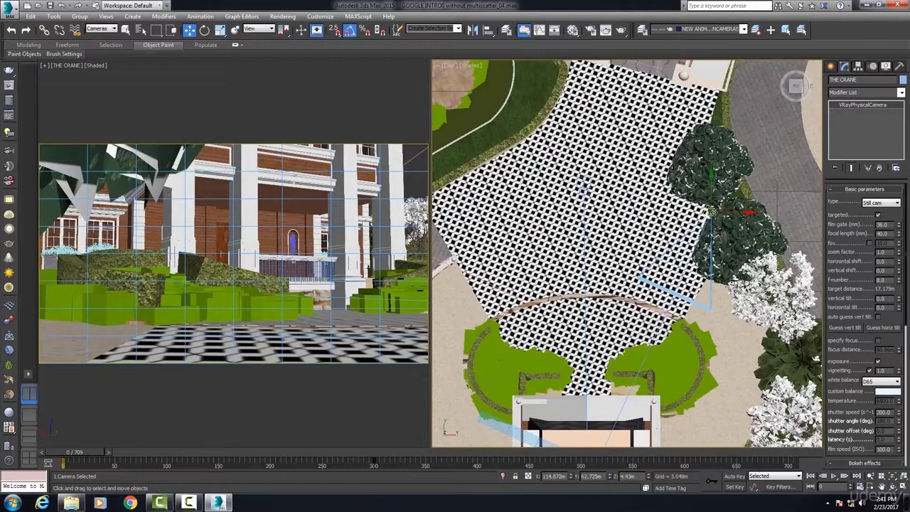
{"action": "mouse_move", "coordinate": [83, 456]}
{"action": "left_mouse_down"}
{"action": "mouse_move", "coordinate": [238, 456]}
{"action": "mouse_move", "coordinate": [152, 455]}
{"action": "mouse_move", "coordinate": [127, 438]}
{"action": "left_mouse_up"}
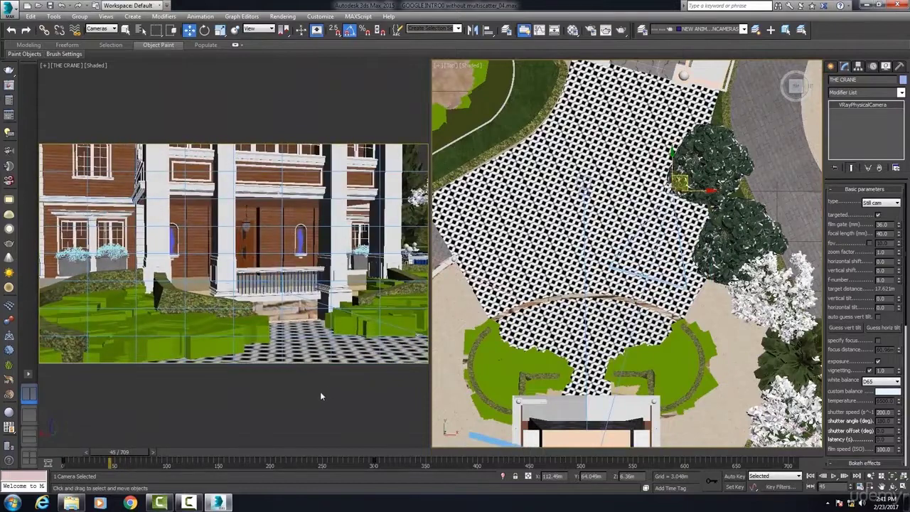
- Show the Top view in wireframe, display THE CRANE's motion trajectory, and isolate the camera
{"action": "key", "text": "F3"}
{"action": "key", "text": "F3"}
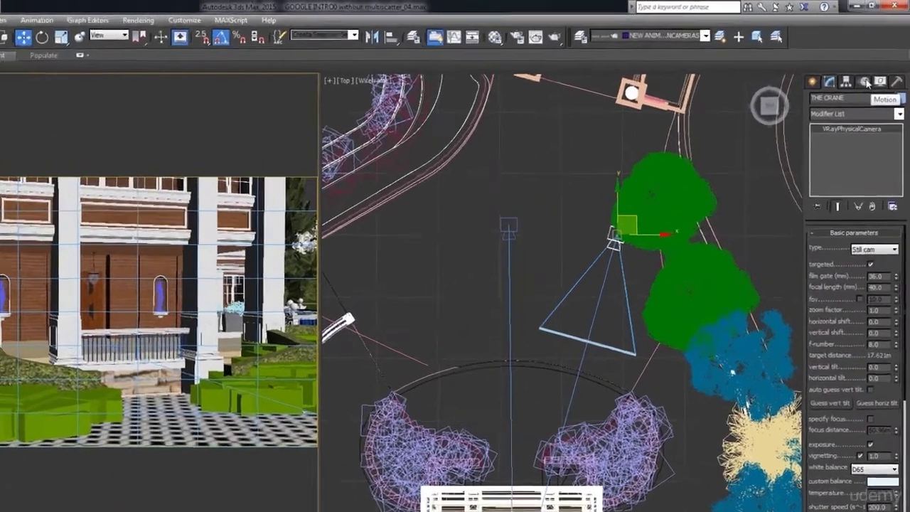
{"action": "left_click", "coordinate": [874, 65]}
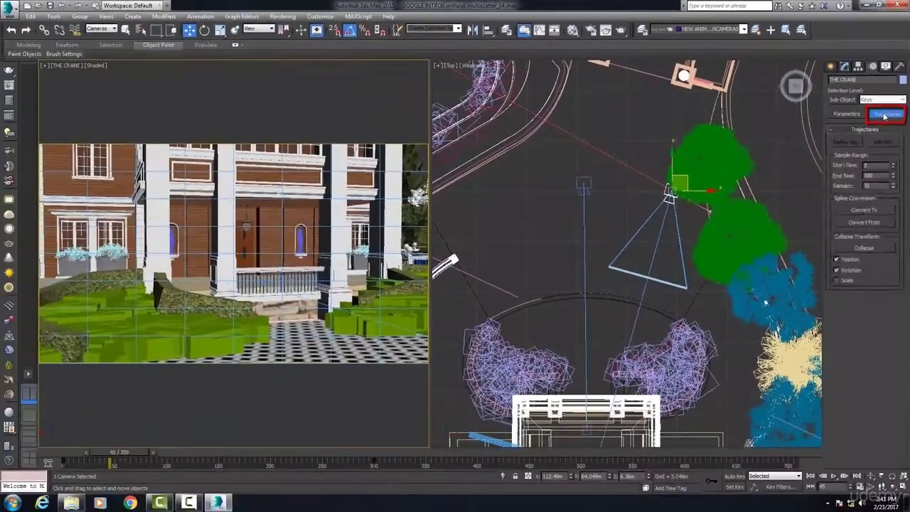
{"action": "middle_click_drag", "start_coordinate": [592, 172], "coordinate": [632, 237]}
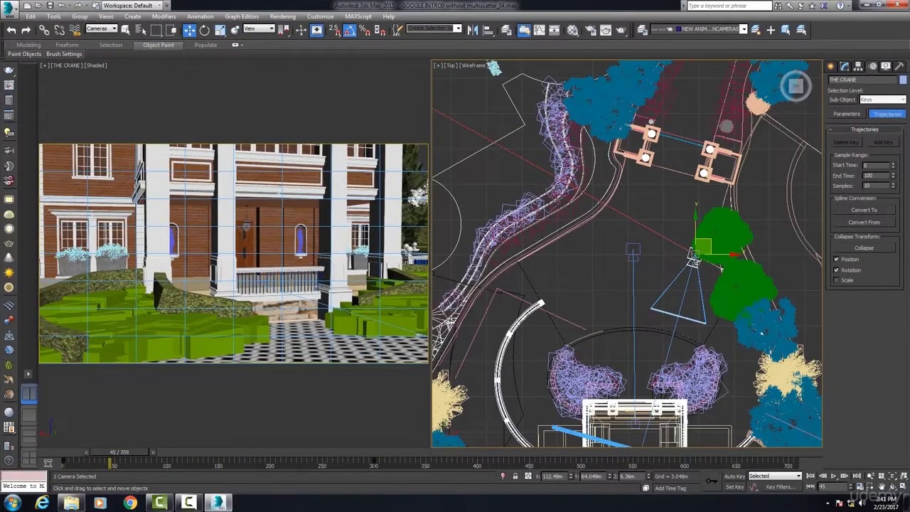
{"action": "scroll", "coordinate": [692, 263], "scroll_direction": "down", "scroll_amount": 2}
{"action": "scroll", "coordinate": [717, 268], "scroll_direction": "down", "scroll_amount": 2}
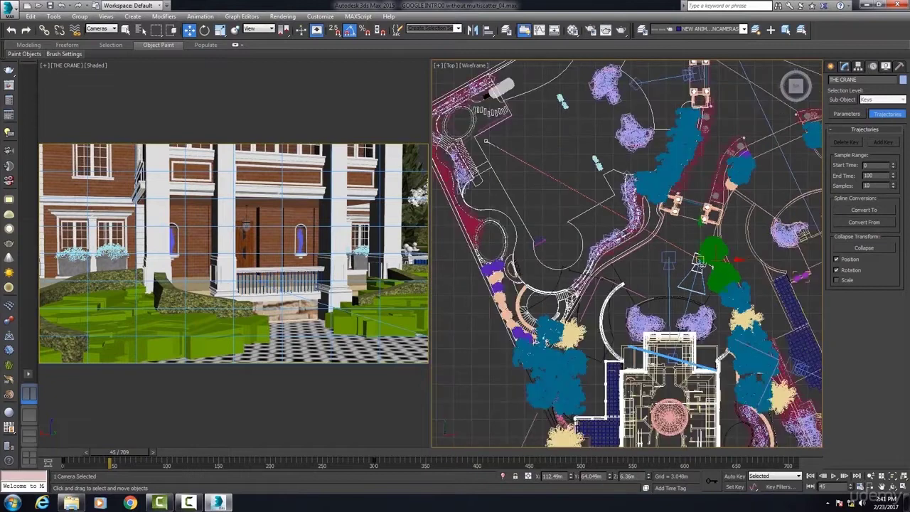
{"action": "scroll", "coordinate": [717, 268], "scroll_direction": "down", "scroll_amount": 2}
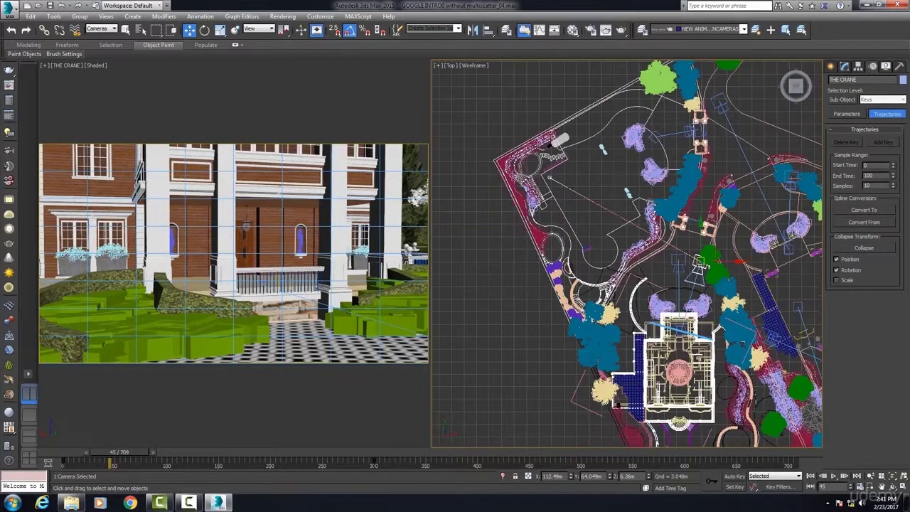
{"action": "left_click", "coordinate": [503, 476]}
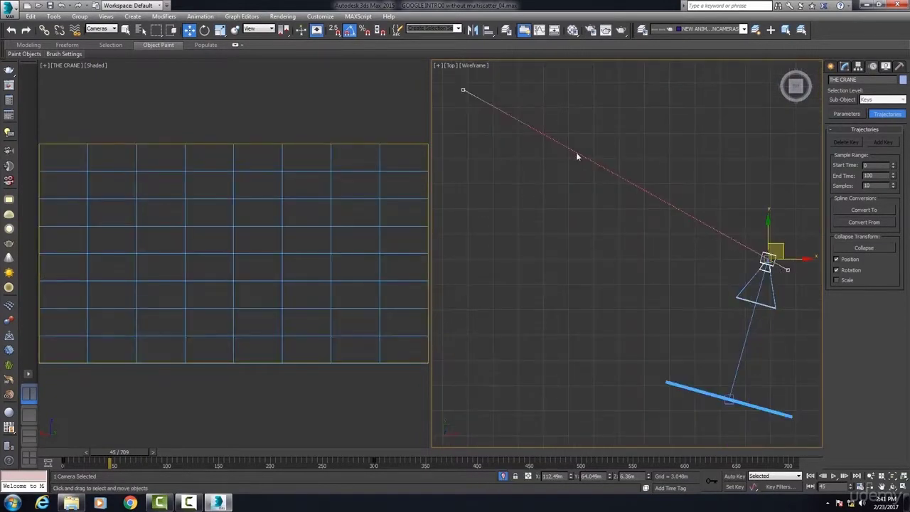
- Go to frame 150, enable key sub-object editing on THE CRANE's trajectory, and set a key there
{"action": "left_click_drag", "start_coordinate": [122, 461], "coordinate": [192, 441]}
{"action": "key", "text": "w"}
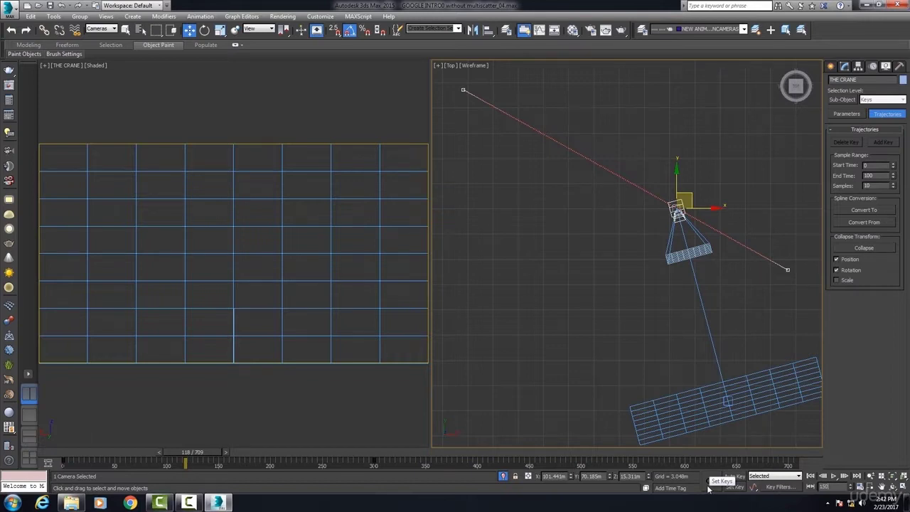
{"action": "key", "text": "Return"}
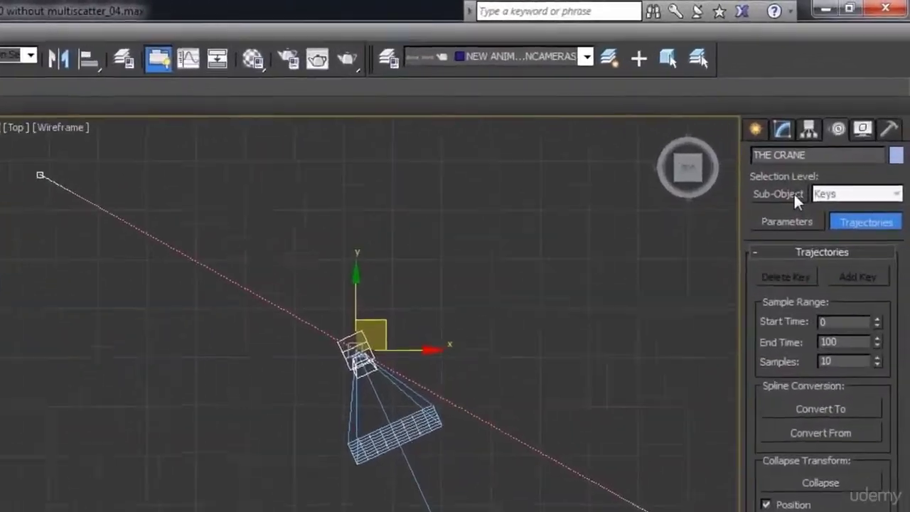
{"action": "left_click", "coordinate": [850, 101]}
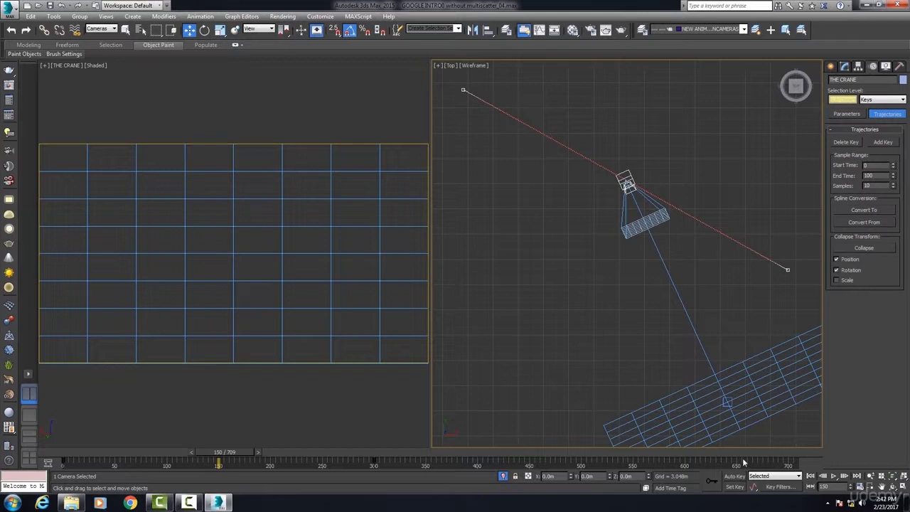
{"action": "left_click", "coordinate": [713, 483]}
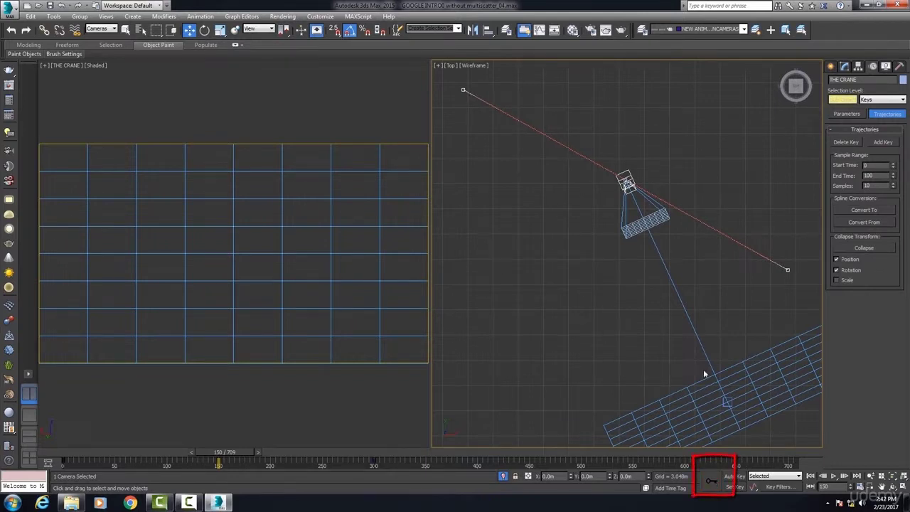
- Try to bend THE CRANE's straight path by moving its frame 150 key outward from the villa
{"action": "left_click", "coordinate": [626, 183]}
{"action": "left_click_drag", "start_coordinate": [638, 169], "coordinate": [660, 115]}
{"action": "mouse_move", "coordinate": [245, 453]}
{"action": "left_mouse_down"}
{"action": "mouse_move", "coordinate": [296, 452]}
{"action": "mouse_move", "coordinate": [240, 452]}
{"action": "left_mouse_up"}
{"action": "key", "text": "w"}
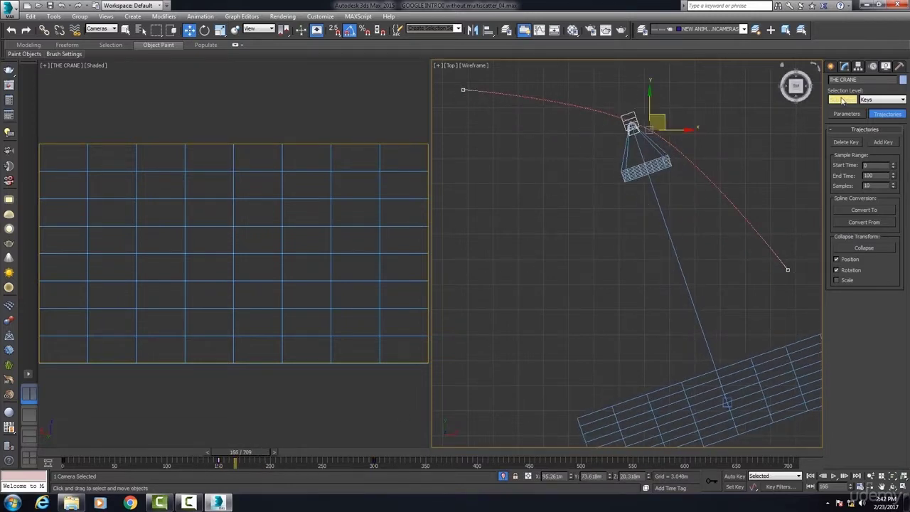
{"action": "mouse_move", "coordinate": [667, 110]}
{"action": "left_mouse_down"}
{"action": "mouse_move", "coordinate": [672, 117]}
{"action": "mouse_move", "coordinate": [681, 105]}
{"action": "left_mouse_up"}
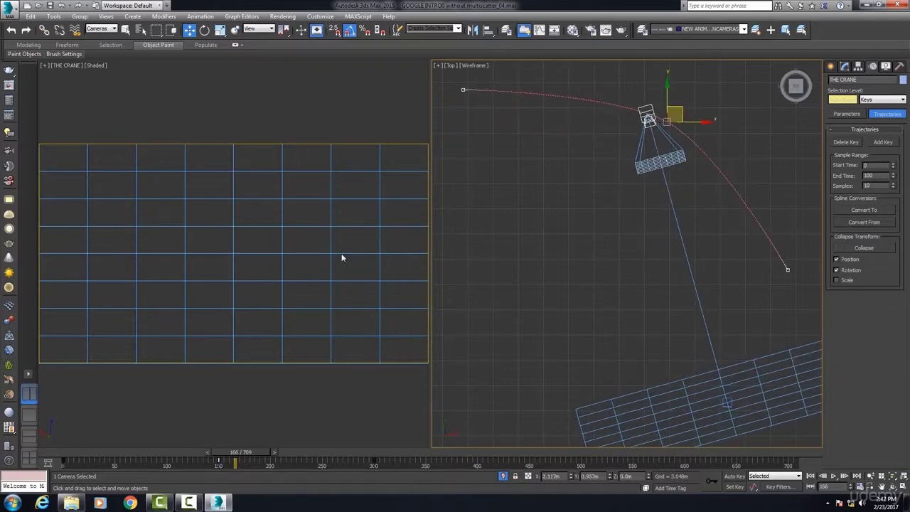
- Preview the bent path with the whole scene shown, isolate the camera again, and undo the frame 150 key moves
{"action": "left_click", "coordinate": [504, 476]}
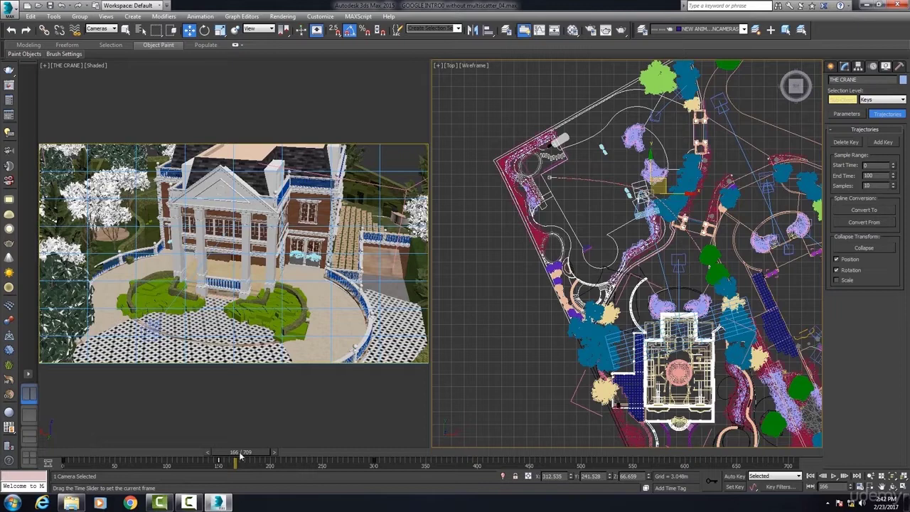
{"action": "left_click_drag", "start_coordinate": [237, 459], "coordinate": [204, 460]}
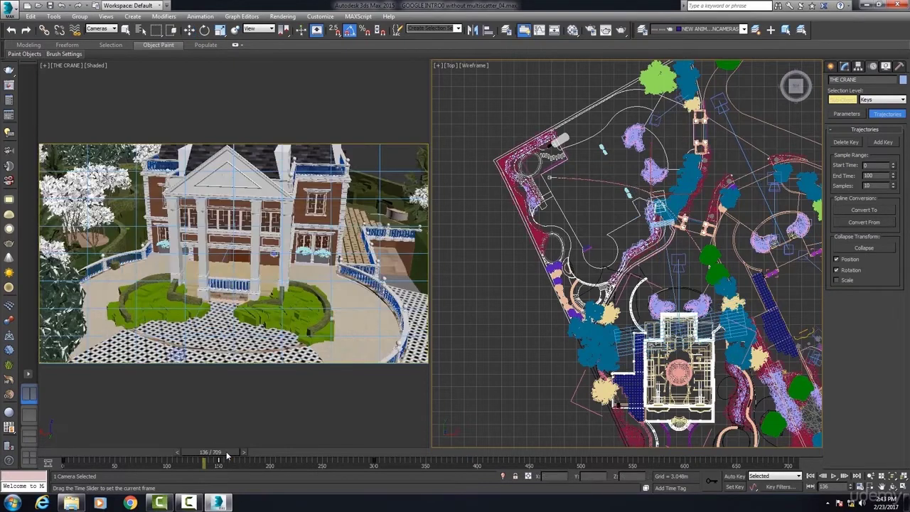
{"action": "key", "text": "w"}
{"action": "key", "text": "alt+q"}
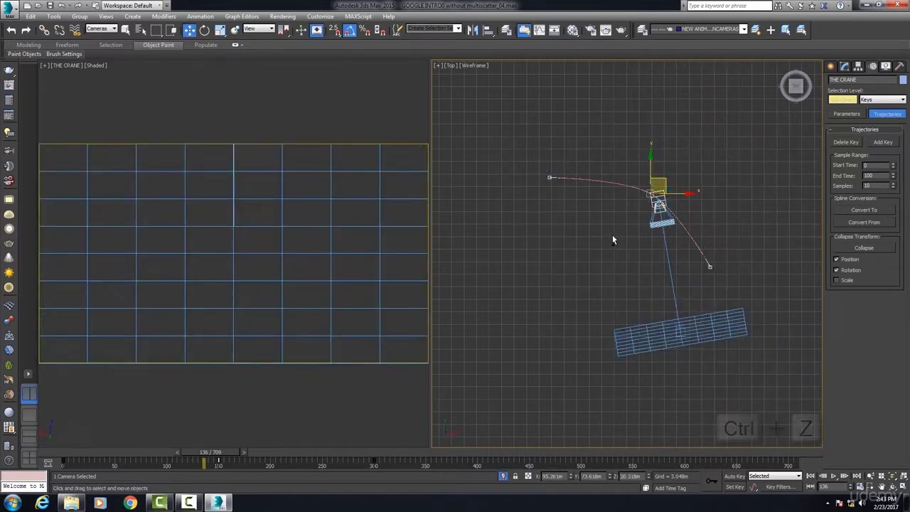
{"action": "key", "text": "ctrl+z"}
{"action": "key", "text": "ctrl+z"}
{"action": "left_click_drag", "start_coordinate": [208, 455], "coordinate": [222, 455]}
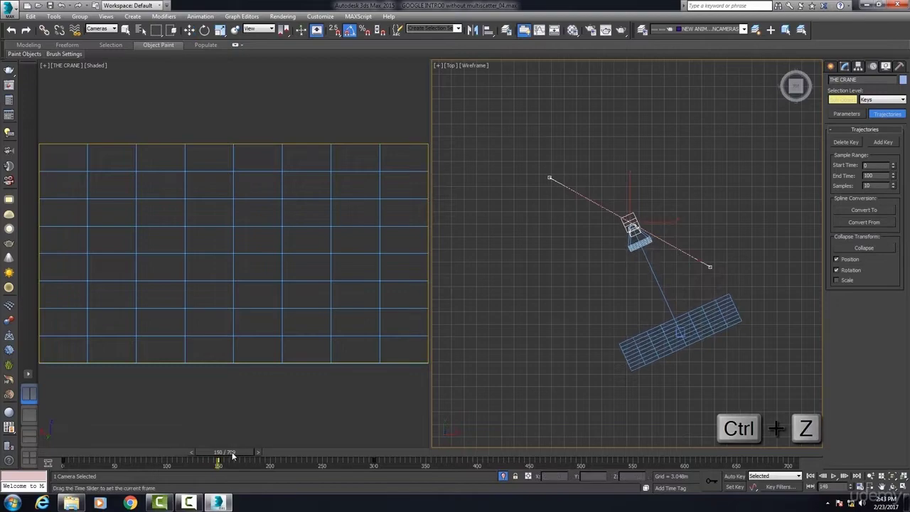
- Exit isolation and move THE CRANE's frame 150 key away from the villa to curve its path around the forecourt
{"action": "left_click", "coordinate": [503, 476]}
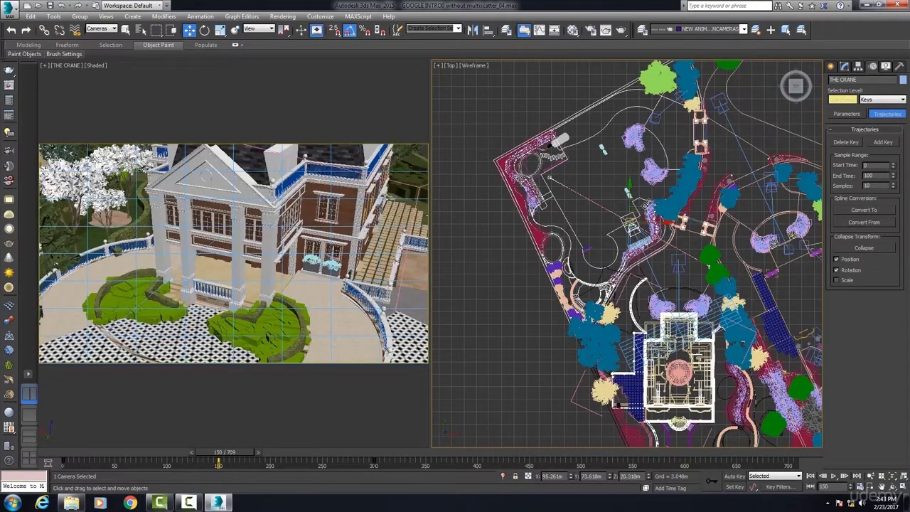
{"action": "left_click_drag", "start_coordinate": [643, 206], "coordinate": [678, 172]}
- At frame 300 with Auto Key on, orbit to an elevated view and lower THE CRANE by about 5.9 m
{"action": "left_click_drag", "start_coordinate": [211, 460], "coordinate": [364, 478]}
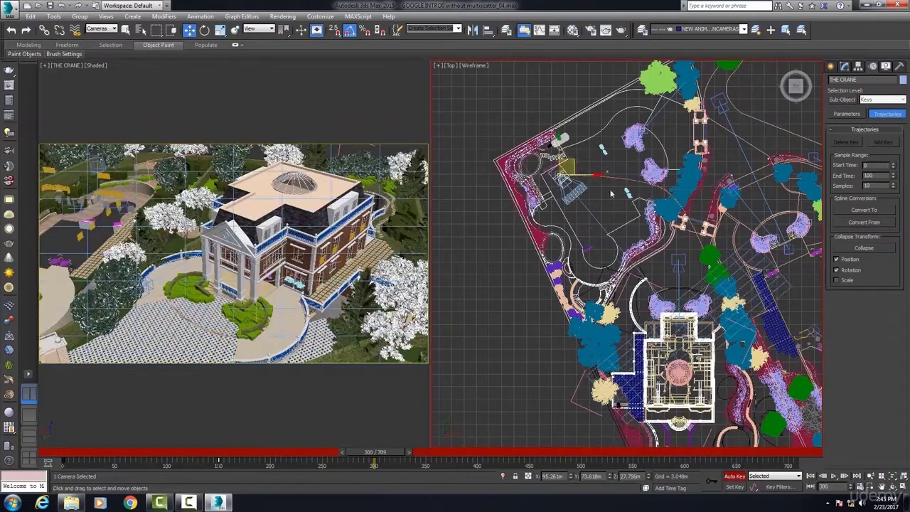
{"action": "left_click", "coordinate": [599, 222]}
{"action": "left_click", "coordinate": [564, 178]}
{"action": "left_click", "coordinate": [893, 486]}
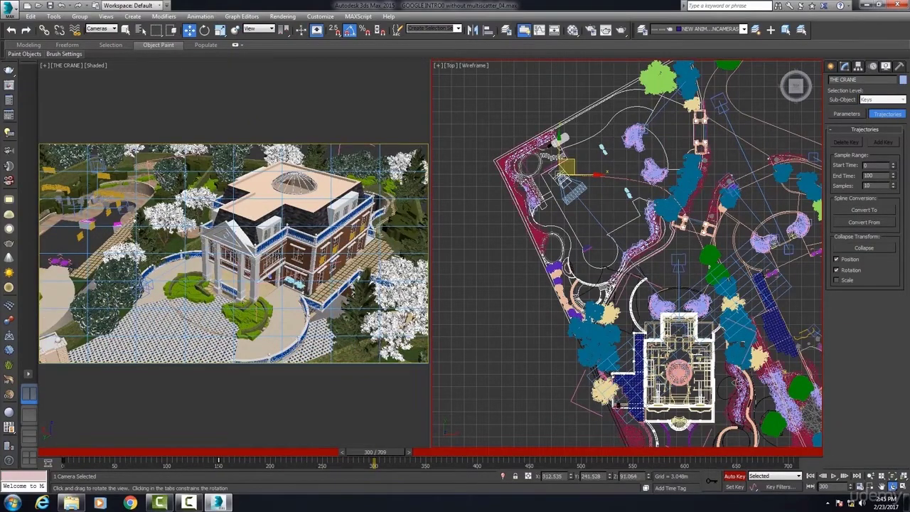
{"action": "left_click_drag", "start_coordinate": [599, 206], "coordinate": [596, 163]}
{"action": "key", "text": "w"}
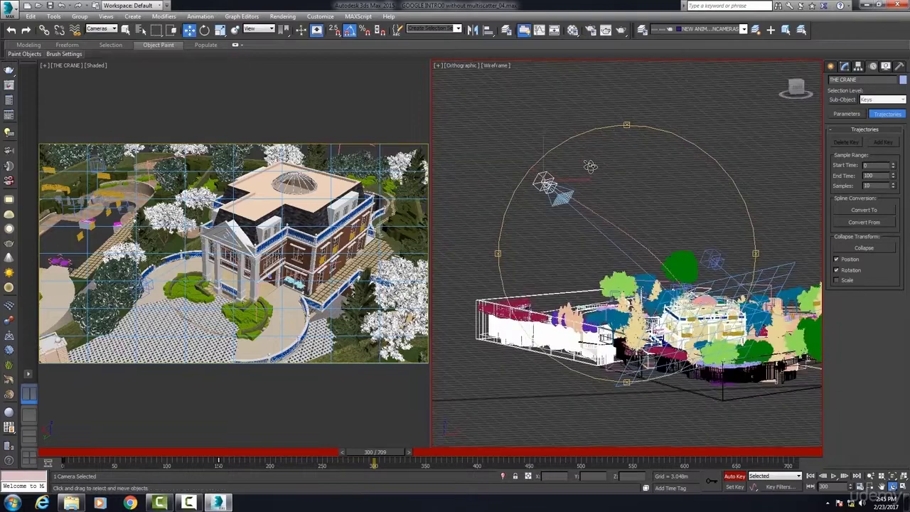
{"action": "left_click_drag", "start_coordinate": [543, 149], "coordinate": [534, 170]}
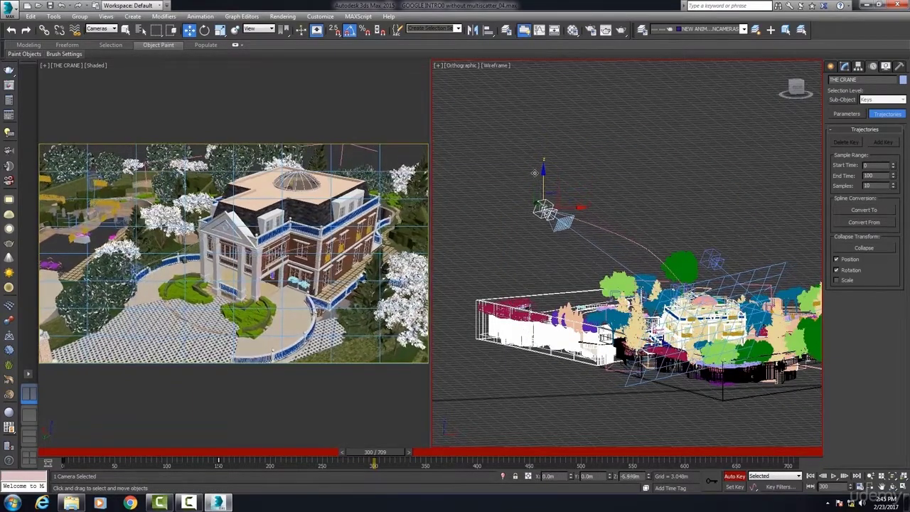
- Return to frame 0 in the Top view and move THE CRANE away from the green trees towards the driveway centre
{"action": "left_click_drag", "start_coordinate": [385, 461], "coordinate": [154, 444]}
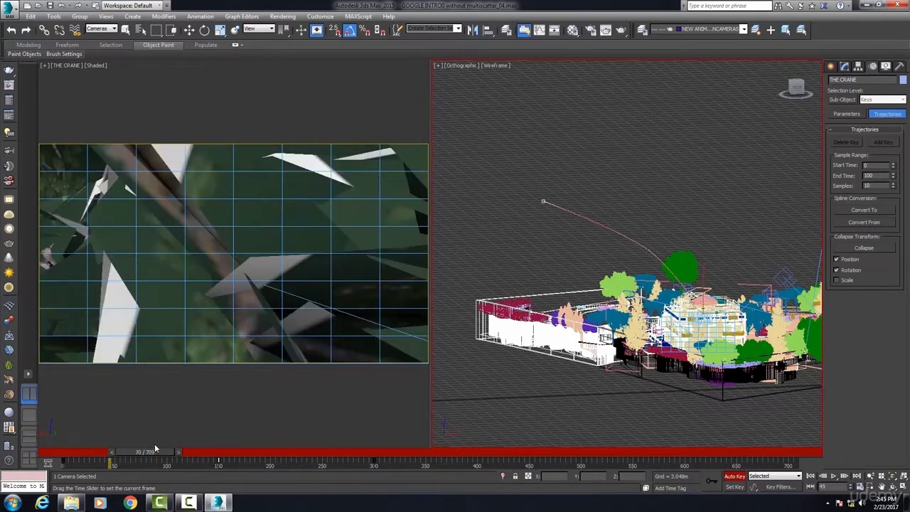
{"action": "key", "text": "w"}
{"action": "key", "text": "t"}
{"action": "middle_click_drag", "start_coordinate": [709, 207], "coordinate": [566, 375]}
{"action": "left_click_drag", "start_coordinate": [145, 451], "coordinate": [85, 428]}
{"action": "key", "text": "w"}
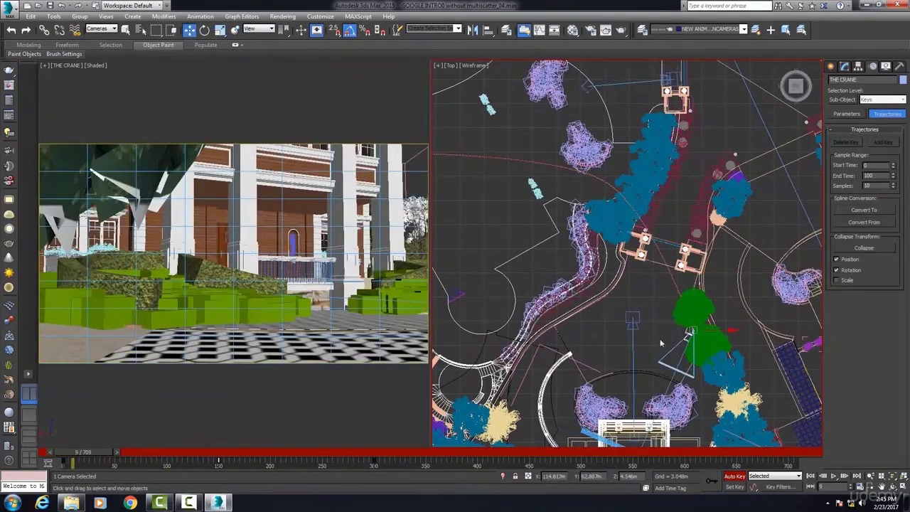
{"action": "double_click", "coordinate": [825, 488]}
{"action": "type", "text": "0"}
{"action": "key", "text": "Return"}
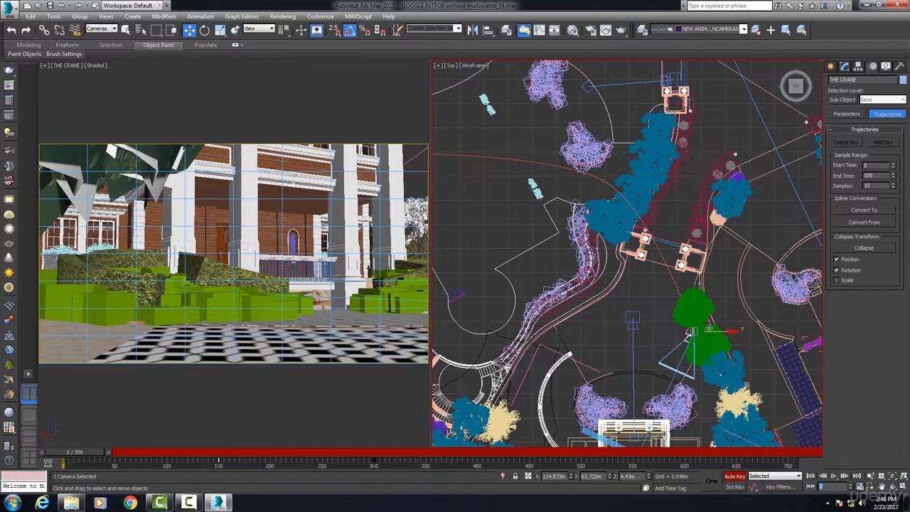
{"action": "left_click_drag", "start_coordinate": [710, 322], "coordinate": [685, 337]}
{"action": "key", "text": "/"}
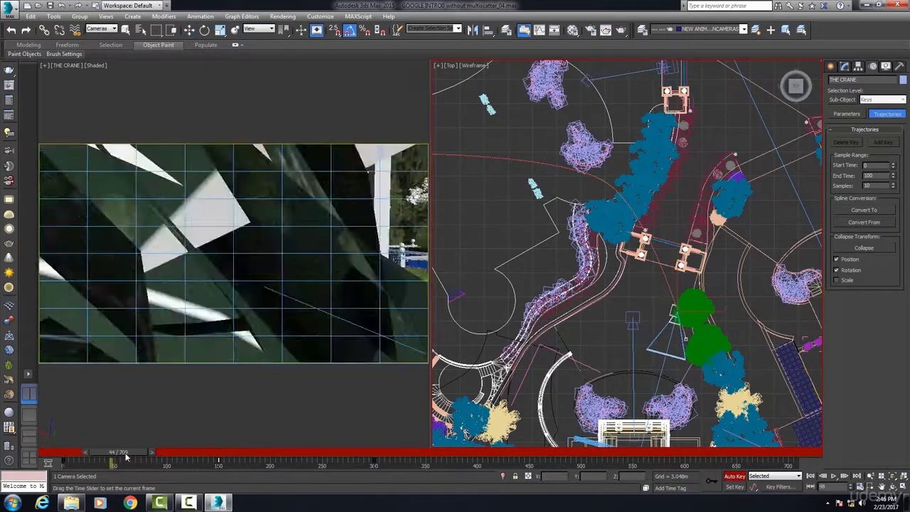
- Set the selection filter to All and move the green tree blocking THE CRANE near frame 44 out of its view
{"action": "left_click", "coordinate": [893, 487]}
{"action": "left_click_drag", "start_coordinate": [711, 320], "coordinate": [590, 177]}
{"action": "scroll", "coordinate": [590, 177], "scroll_direction": "up", "scroll_amount": 4}
{"action": "key", "text": "w"}
{"action": "left_click", "coordinate": [101, 28]}
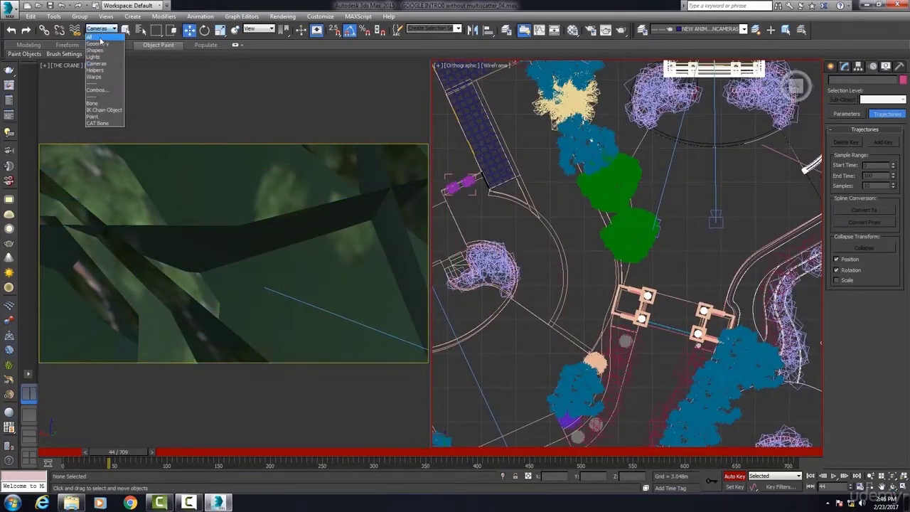
{"action": "left_click", "coordinate": [96, 37]}
{"action": "left_click", "coordinate": [635, 228]}
{"action": "mouse_move", "coordinate": [635, 227]}
{"action": "left_mouse_down"}
{"action": "mouse_move", "coordinate": [636, 238]}
{"action": "mouse_move", "coordinate": [623, 239]}
{"action": "mouse_move", "coordinate": [634, 244]}
{"action": "mouse_move", "coordinate": [623, 239]}
{"action": "left_mouse_up"}
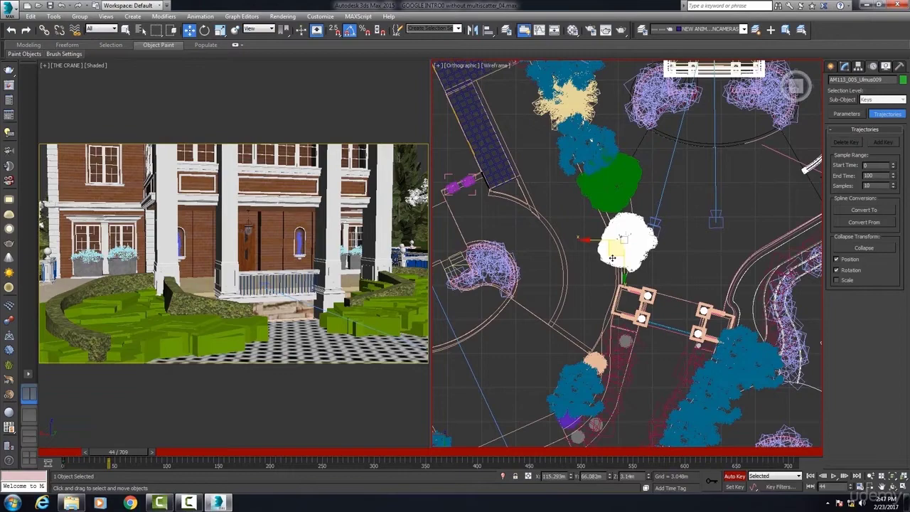
- Turn off Auto Key, undo and restore the tree's move, and scrub the crane shot from frame 0 past frame 300
{"action": "left_click", "coordinate": [583, 261]}
{"action": "left_click_drag", "start_coordinate": [130, 455], "coordinate": [80, 437]}
{"action": "key", "text": "ctrl+z"}
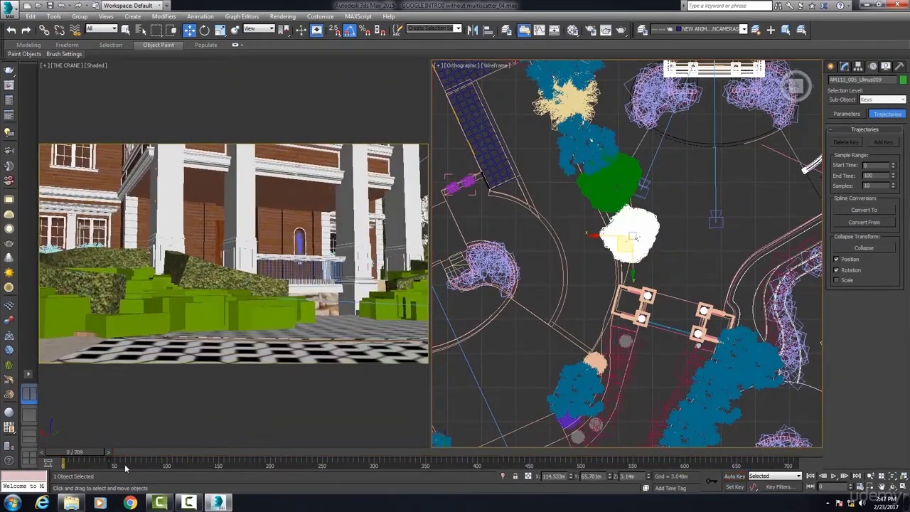
{"action": "key", "text": "ctrl+y"}
{"action": "left_click_drag", "start_coordinate": [94, 453], "coordinate": [430, 446]}
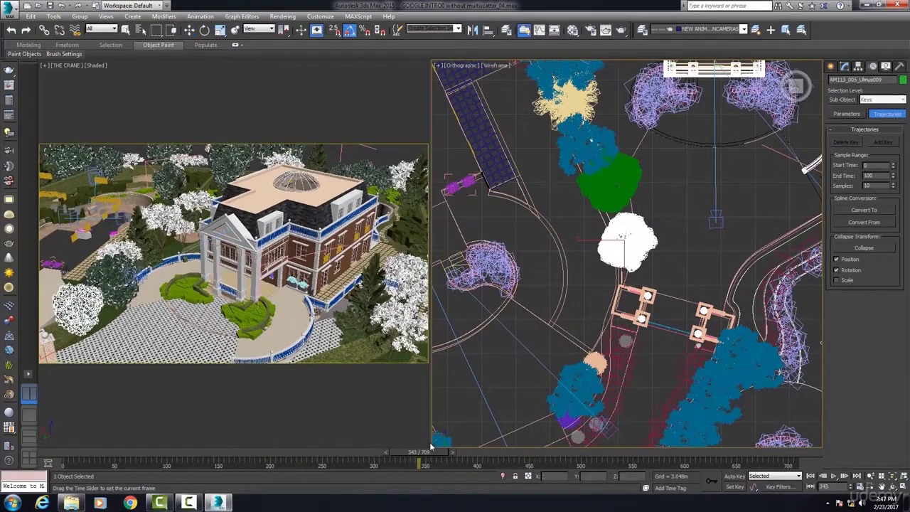
- Frame the neighbouring villa's plot in the Orthographic view and scrub the crane shot to frame 296
{"action": "key", "text": "w"}
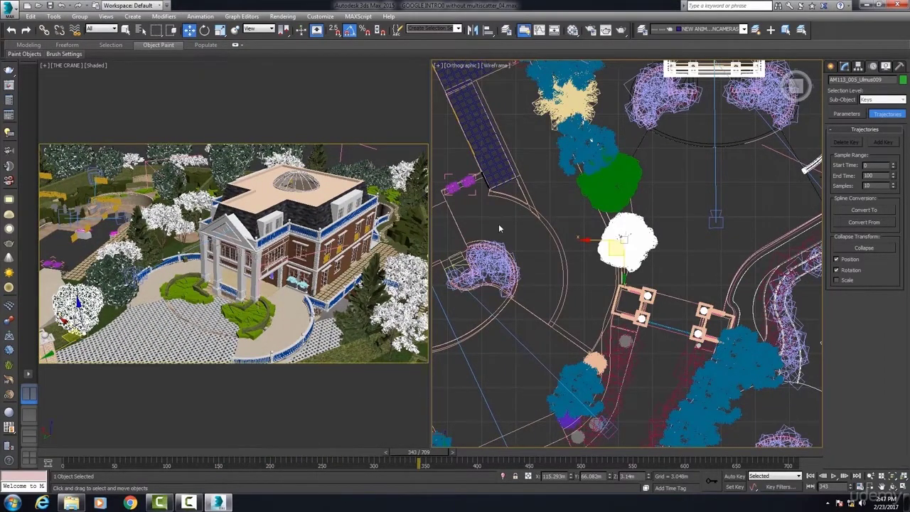
{"action": "middle_click_drag", "start_coordinate": [499, 224], "coordinate": [589, 248]}
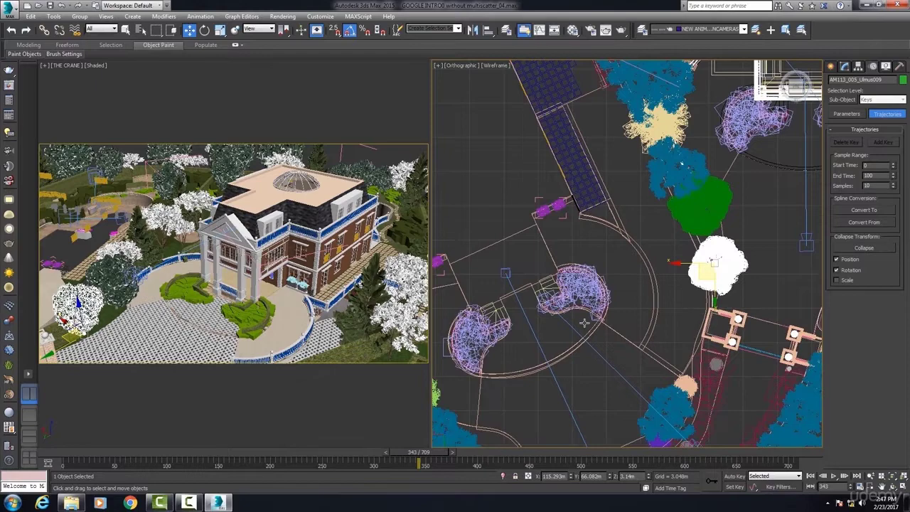
{"action": "middle_click_drag", "start_coordinate": [583, 324], "coordinate": [543, 312]}
{"action": "mouse_move", "coordinate": [431, 453]}
{"action": "left_mouse_down"}
{"action": "mouse_move", "coordinate": [96, 438]}
{"action": "mouse_move", "coordinate": [81, 448]}
{"action": "mouse_move", "coordinate": [373, 464]}
{"action": "left_mouse_up"}
{"action": "left_click", "coordinate": [140, 446]}
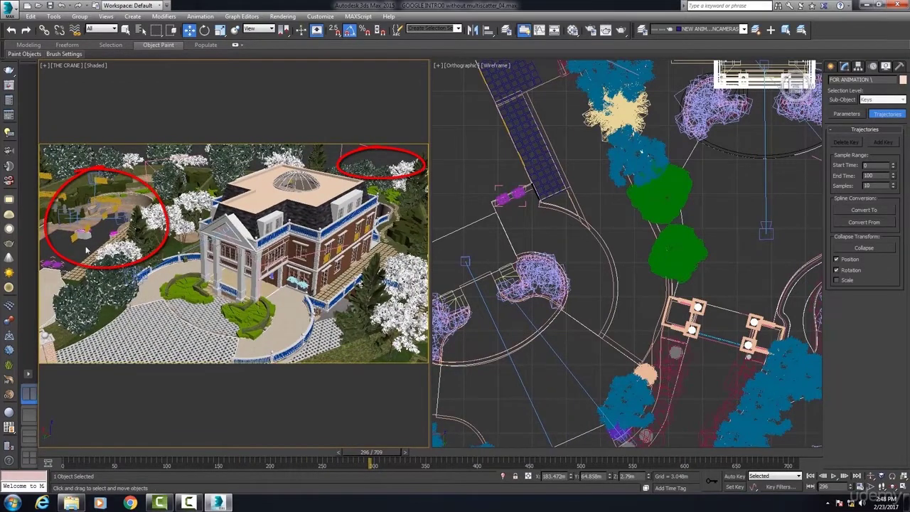
- Unhide the missing surroundings' layers, including V1 MAIN BUILDING, V1 WINDOWS, V1-OUT FURNITURE and 00 STREETS AND ENTRANCE
{"action": "left_click", "coordinate": [743, 29]}
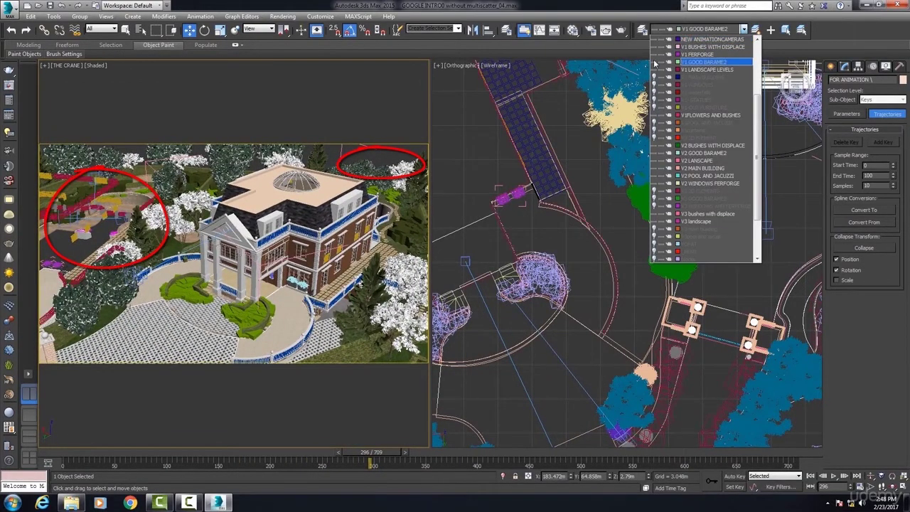
{"action": "left_click", "coordinate": [655, 77]}
{"action": "left_click", "coordinate": [655, 85]}
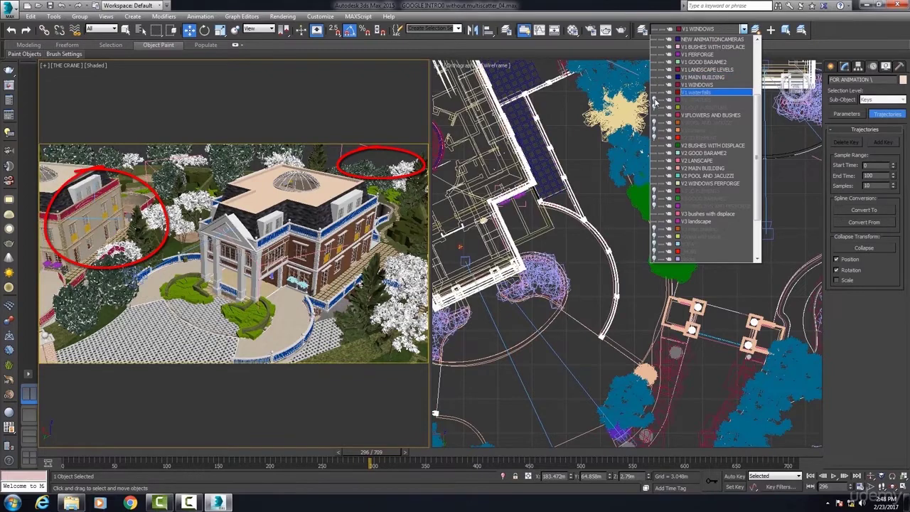
{"action": "left_click", "coordinate": [655, 107]}
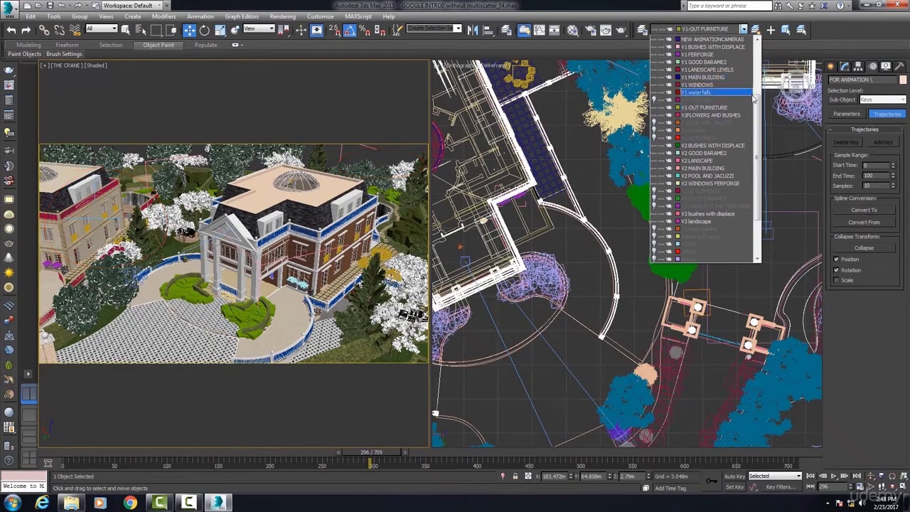
{"action": "scroll", "coordinate": [711, 107], "scroll_direction": "up", "scroll_amount": 4}
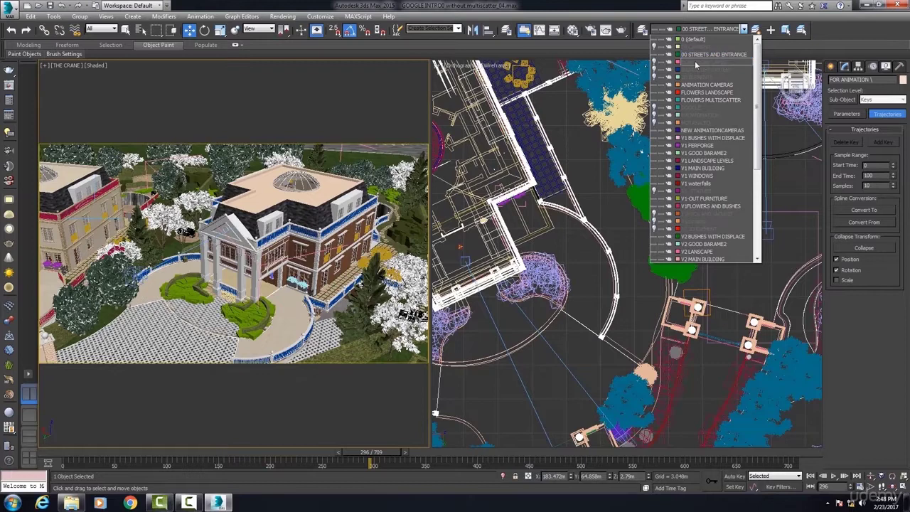
{"action": "left_click", "coordinate": [655, 108]}
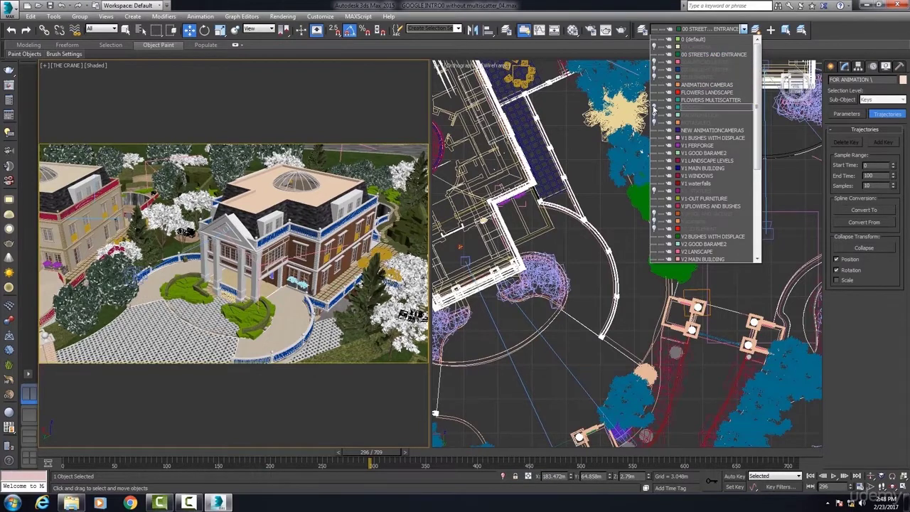
- From frame 0 with THE CRANE view maximized, create a preview of frames 0 to 300 at 100 percent output, using Microsoft Video 1 compression
{"action": "left_click_drag", "start_coordinate": [368, 457], "coordinate": [277, 459]}
{"action": "left_click_drag", "start_coordinate": [188, 460], "coordinate": [46, 455]}
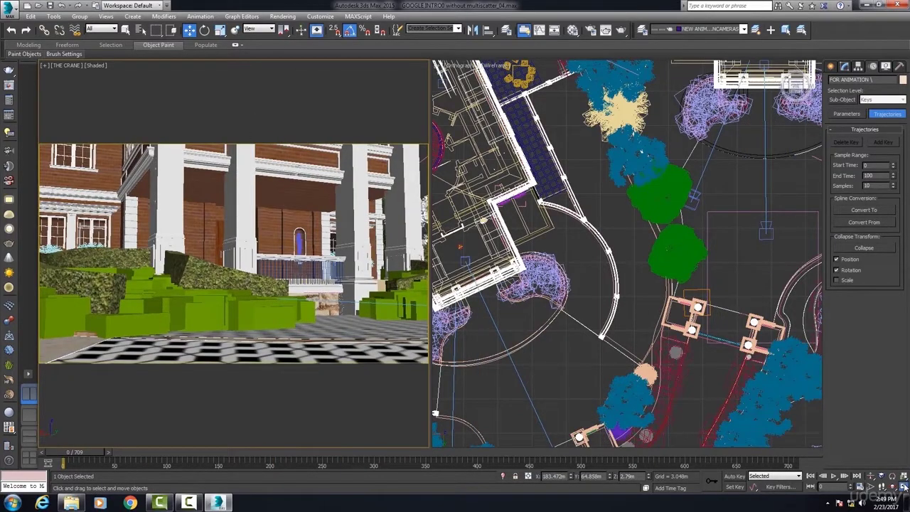
{"action": "left_click", "coordinate": [905, 488]}
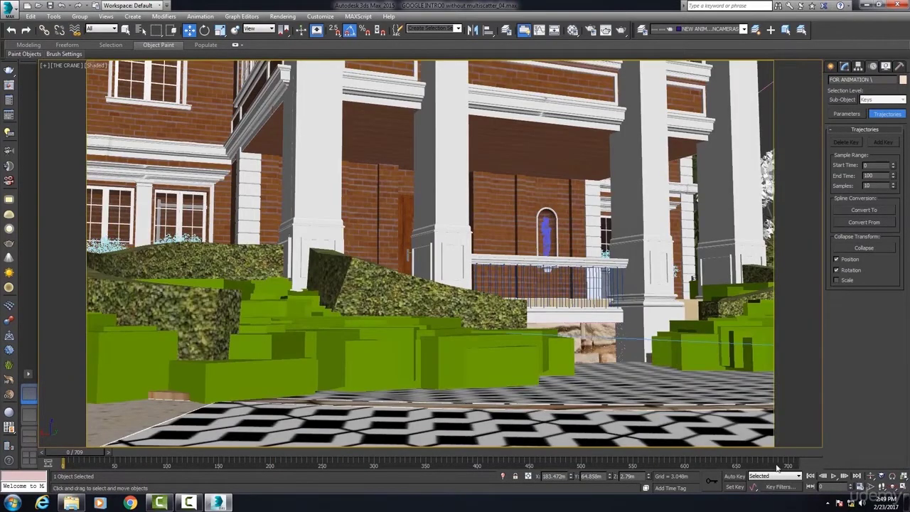
{"action": "left_click", "coordinate": [53, 16]}
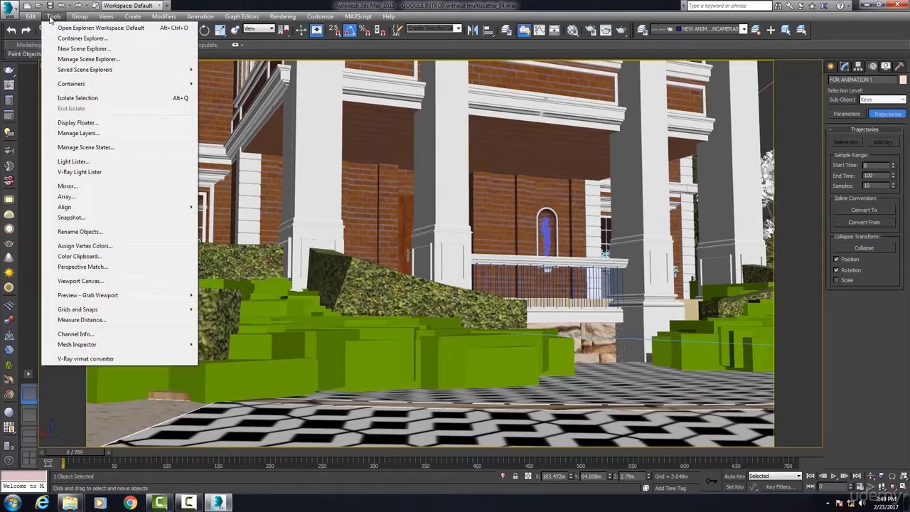
{"action": "mouse_move", "coordinate": [89, 298]}
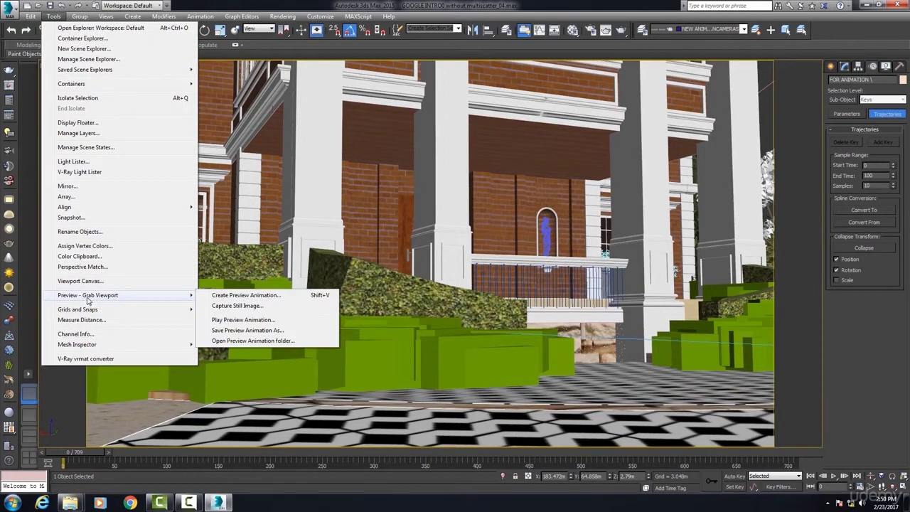
{"action": "left_click", "coordinate": [240, 296]}
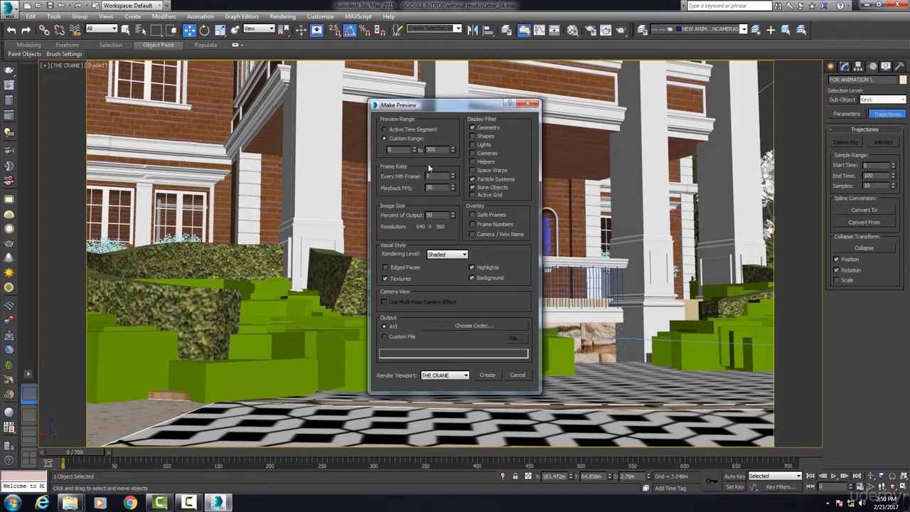
{"action": "type", "text": "100"}
{"action": "key", "text": "Return"}
{"action": "left_click", "coordinate": [488, 375]}
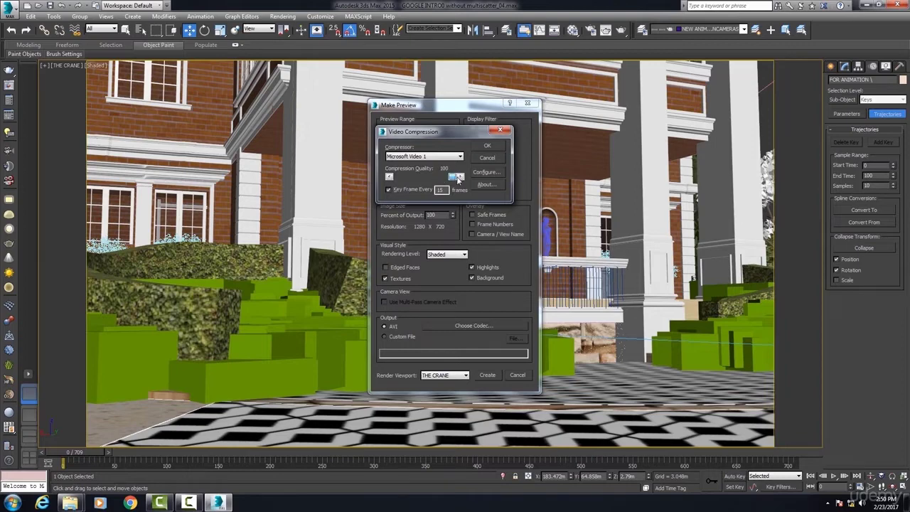
{"action": "left_click", "coordinate": [489, 146]}
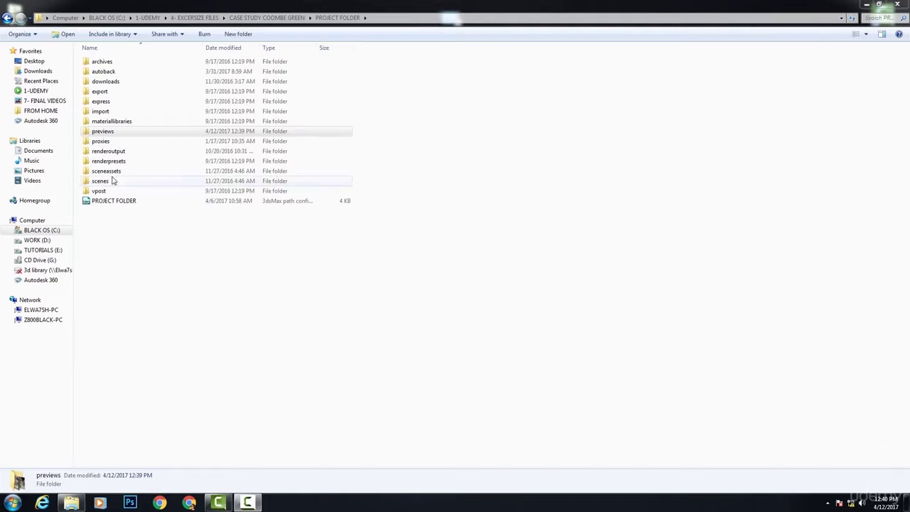
- In Windows Explorer, open the project's previews folder and rename the _scene video as camera crane
{"action": "left_click", "coordinate": [106, 133]}
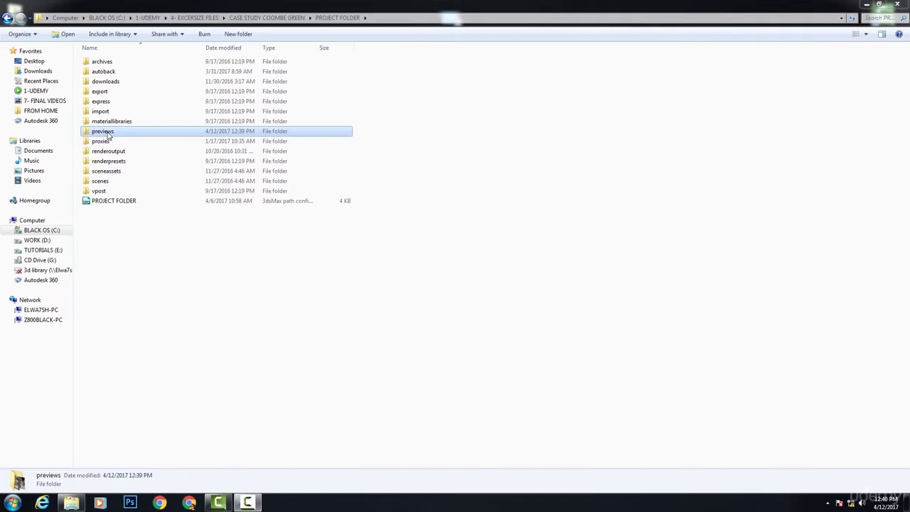
{"action": "double_click", "coordinate": [108, 136]}
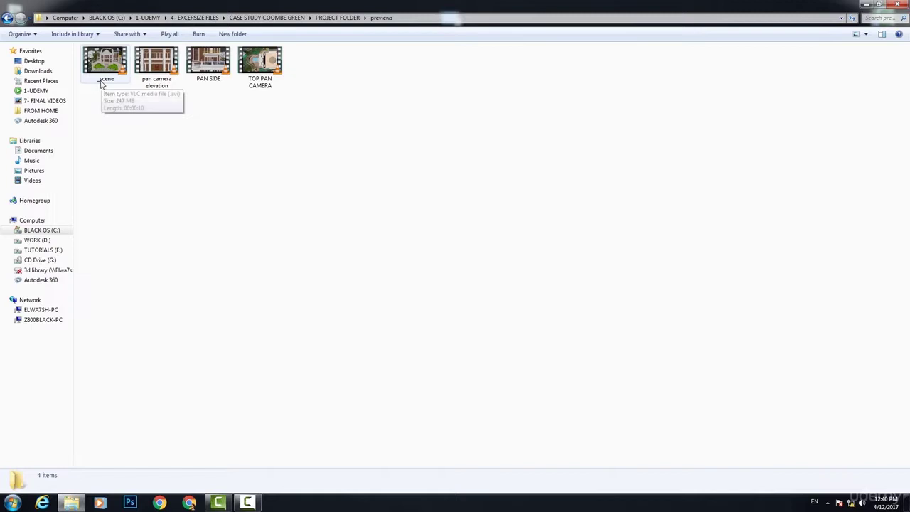
{"action": "left_click", "coordinate": [111, 83]}
{"action": "left_click", "coordinate": [111, 83]}
{"action": "type", "text": "camera"}
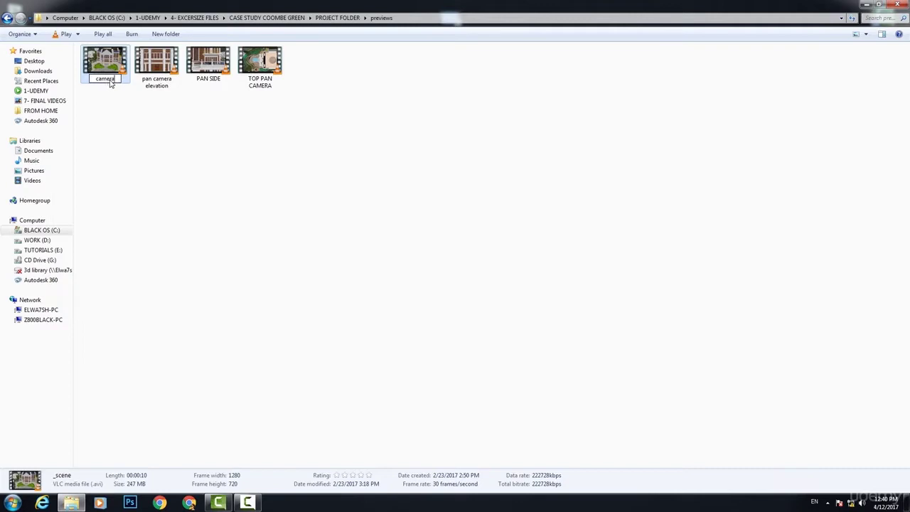
{"action": "type", "text": " crane"}
{"action": "key", "text": "Return"}
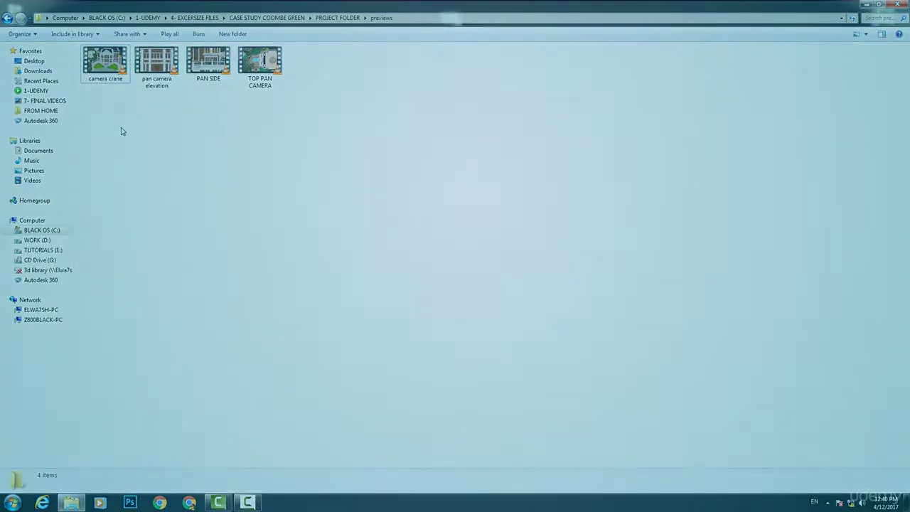
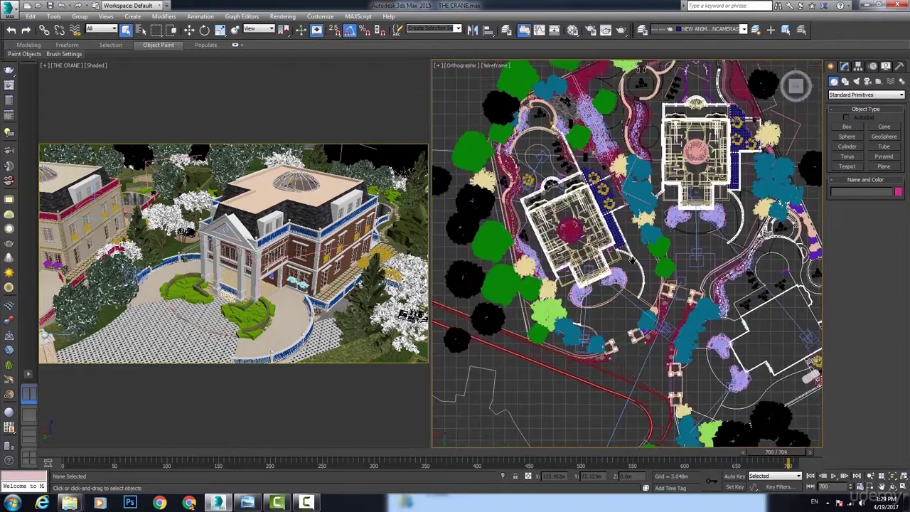
- Hide the street, flower, tree, V1 and V3 layers around the V2 villa, keeping the V2 layers displayed
{"action": "left_click", "coordinate": [318, 232]}
{"action": "left_click", "coordinate": [632, 277]}
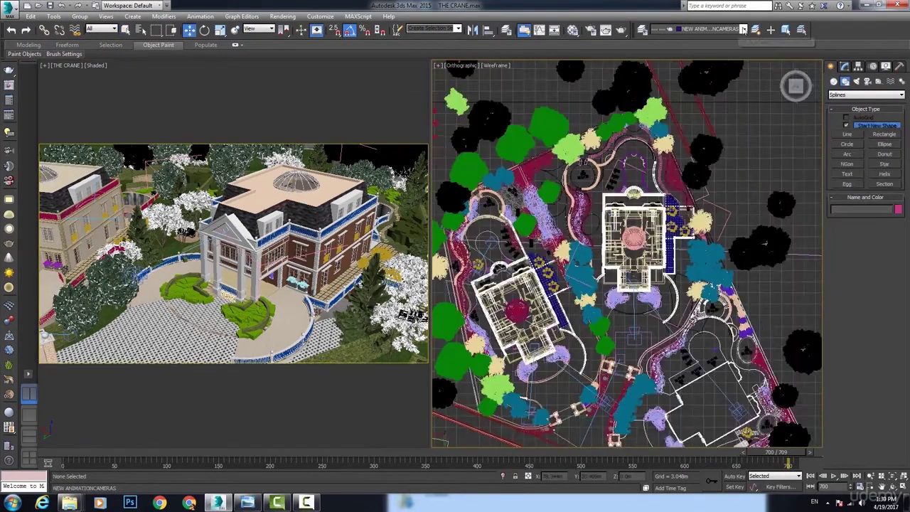
{"action": "left_click", "coordinate": [743, 30]}
{"action": "left_click", "coordinate": [654, 100]}
{"action": "left_click", "coordinate": [654, 146]}
{"action": "left_click", "coordinate": [654, 154]}
{"action": "left_click", "coordinate": [655, 161]}
{"action": "left_click", "coordinate": [654, 169]}
{"action": "left_click", "coordinate": [654, 177]}
{"action": "left_click", "coordinate": [655, 184]}
{"action": "left_click", "coordinate": [654, 200]}
{"action": "left_click", "coordinate": [654, 207]}
{"action": "scroll", "coordinate": [654, 210], "scroll_direction": "down", "scroll_amount": 4}
{"action": "scroll", "coordinate": [655, 215], "scroll_direction": "down", "scroll_amount": 3}
{"action": "left_click", "coordinate": [654, 212]}
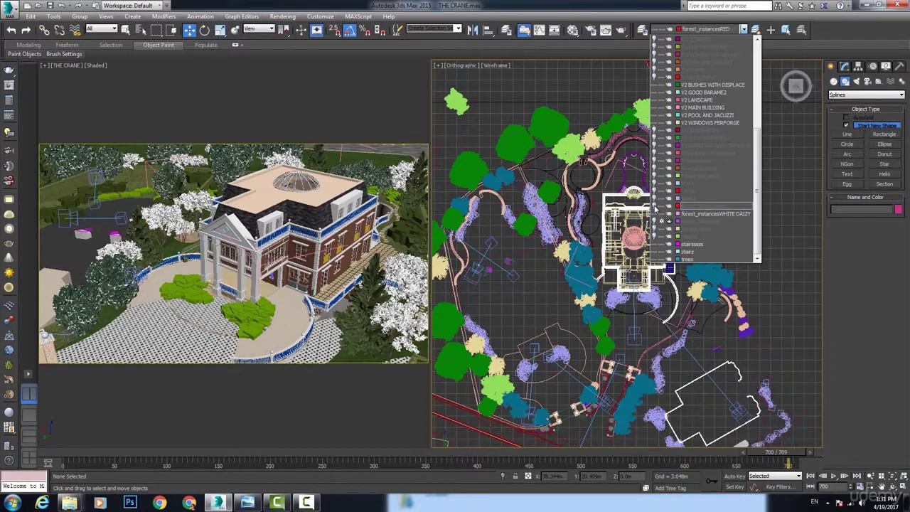
{"action": "left_click", "coordinate": [654, 258]}
{"action": "left_click_drag", "start_coordinate": [757, 206], "coordinate": [757, 99]}
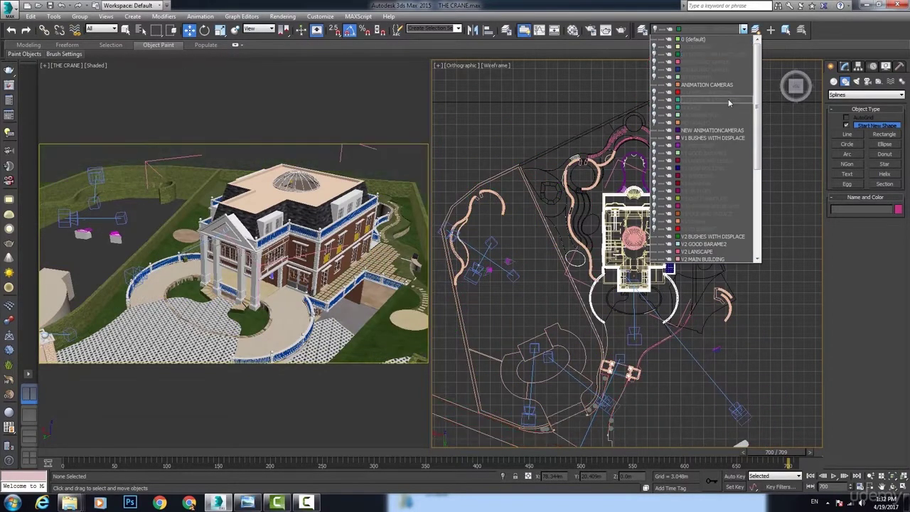
- Make ANIMATION CAMERAS the current layer and draw a large circle around the V2 villa from its centre
{"action": "left_click", "coordinate": [708, 84]}
{"action": "left_click", "coordinate": [846, 144]}
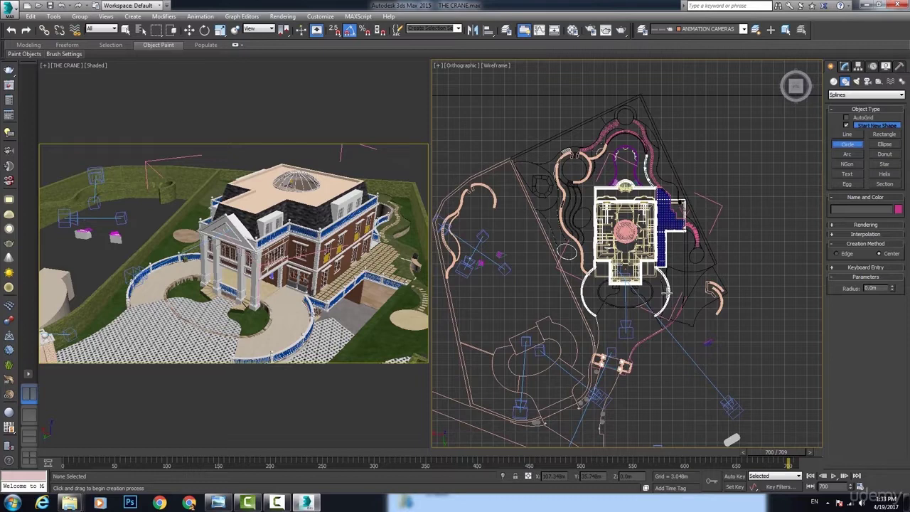
{"action": "left_click_drag", "start_coordinate": [679, 311], "coordinate": [688, 326]}
- Place a targeted VRay physical camera in front of the villa aimed at its centre, and display its view beside the plan
{"action": "left_click", "coordinate": [833, 66]}
{"action": "left_click", "coordinate": [869, 82]}
{"action": "left_click", "coordinate": [867, 95]}
{"action": "left_click", "coordinate": [861, 108]}
{"action": "left_click", "coordinate": [886, 126]}
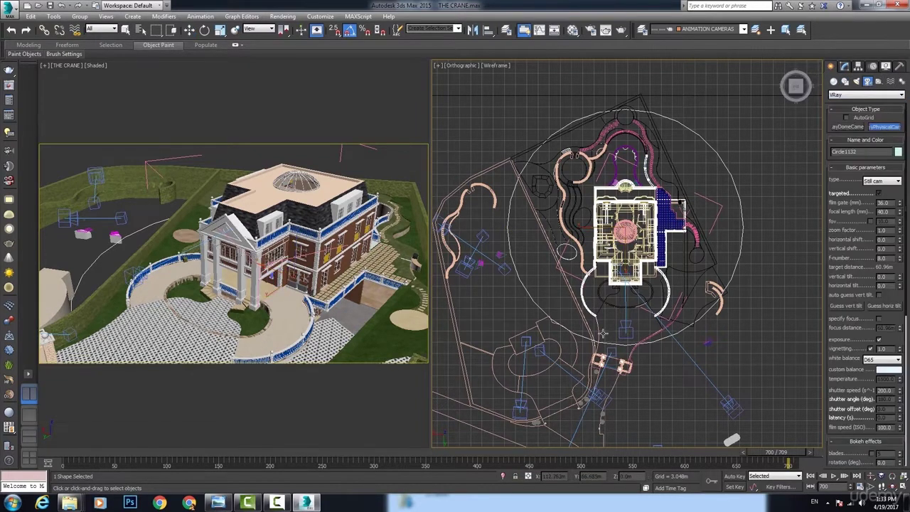
{"action": "left_click_drag", "start_coordinate": [621, 270], "coordinate": [626, 241]}
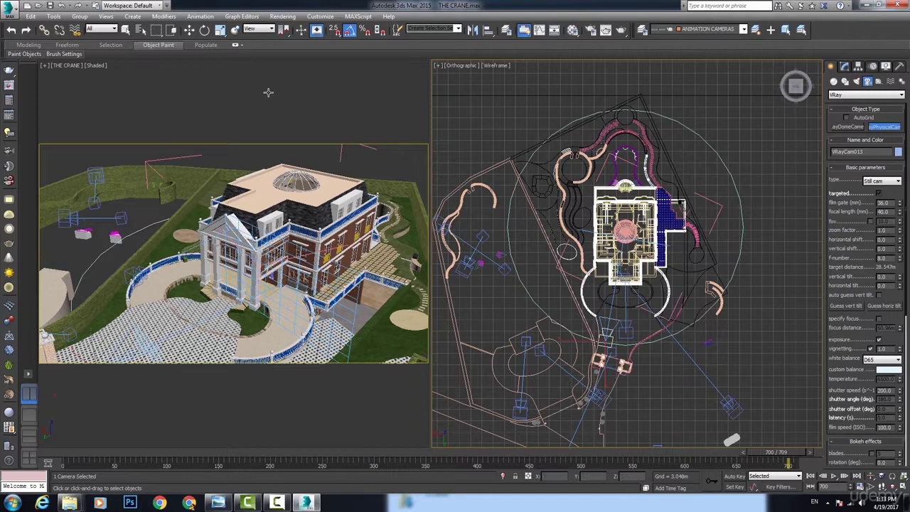
{"action": "right_click", "coordinate": [229, 91]}
{"action": "key", "text": "c"}
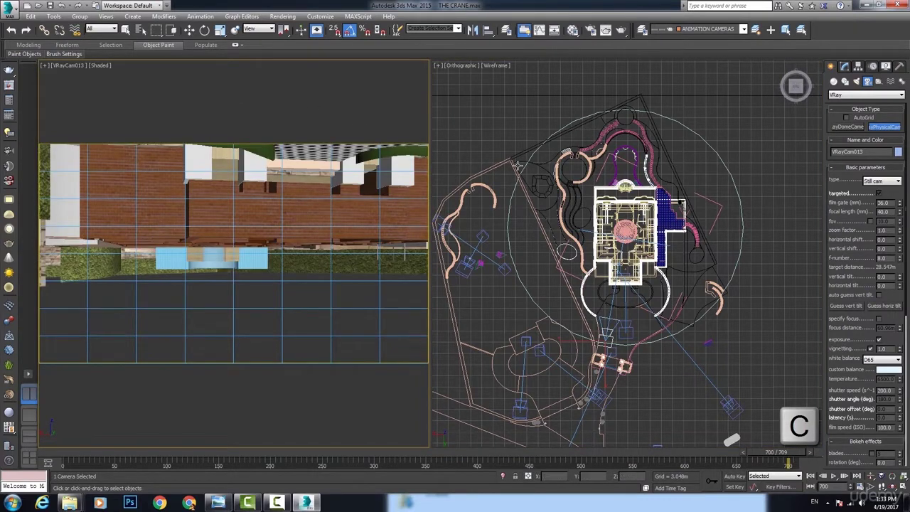
- Apply a Path Constraint to the new VRay camera, using the circle around the villa as its path
{"action": "right_click", "coordinate": [714, 140]}
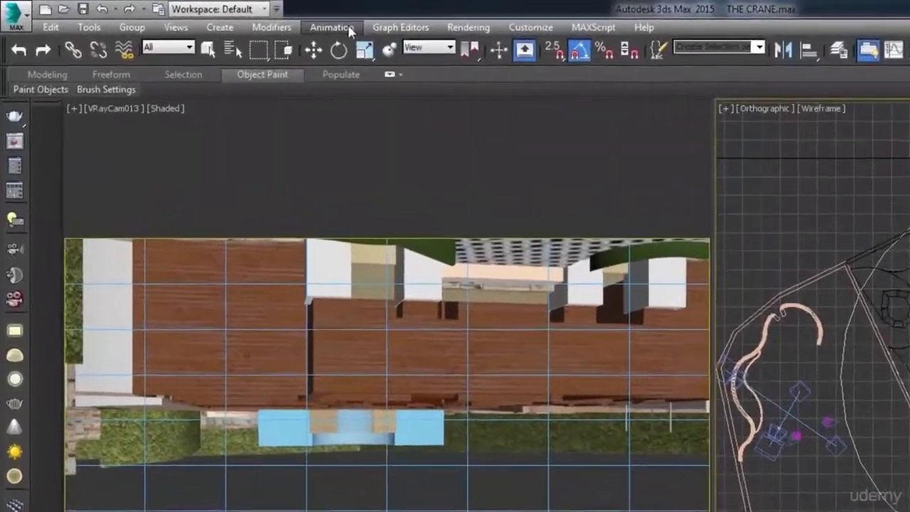
{"action": "left_click", "coordinate": [208, 19]}
{"action": "mouse_move", "coordinate": [396, 119]}
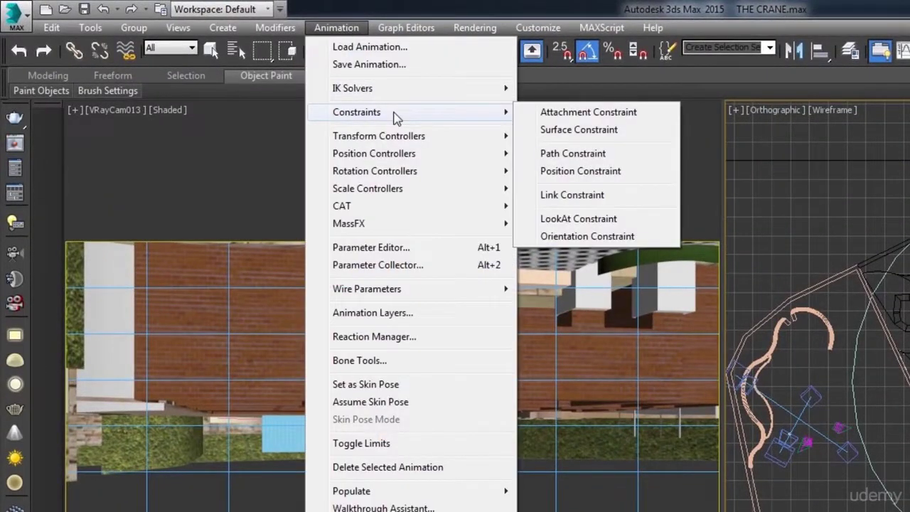
{"action": "left_click", "coordinate": [573, 155]}
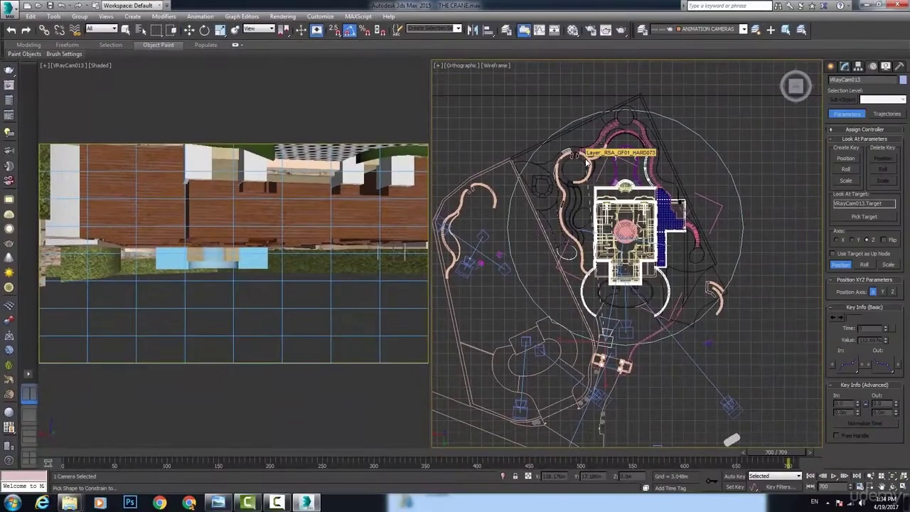
{"action": "left_click", "coordinate": [691, 128]}
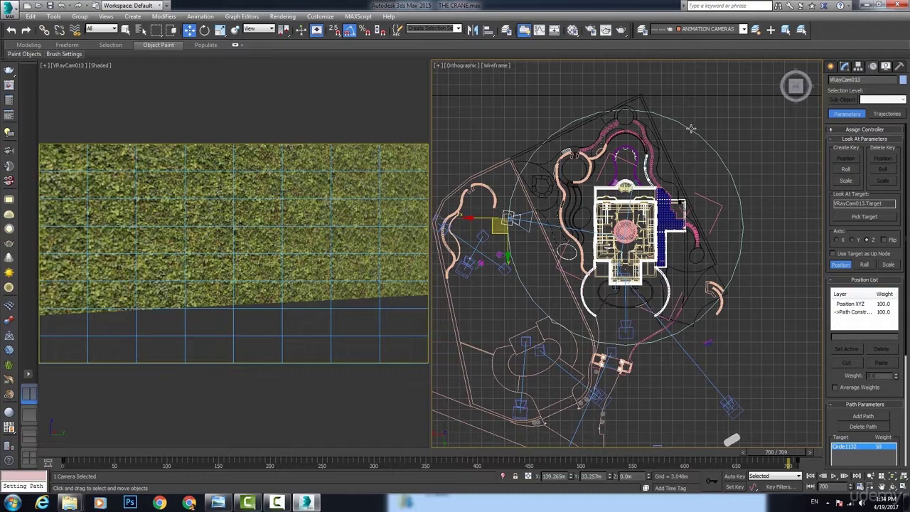
- Move the camera's final path key from frame 709 to about frame 300 and scrub the timeline to check its orbit
{"action": "mouse_move", "coordinate": [780, 453]}
{"action": "left_mouse_down"}
{"action": "mouse_move", "coordinate": [216, 453]}
{"action": "mouse_move", "coordinate": [162, 442]}
{"action": "mouse_move", "coordinate": [594, 456]}
{"action": "left_mouse_up"}
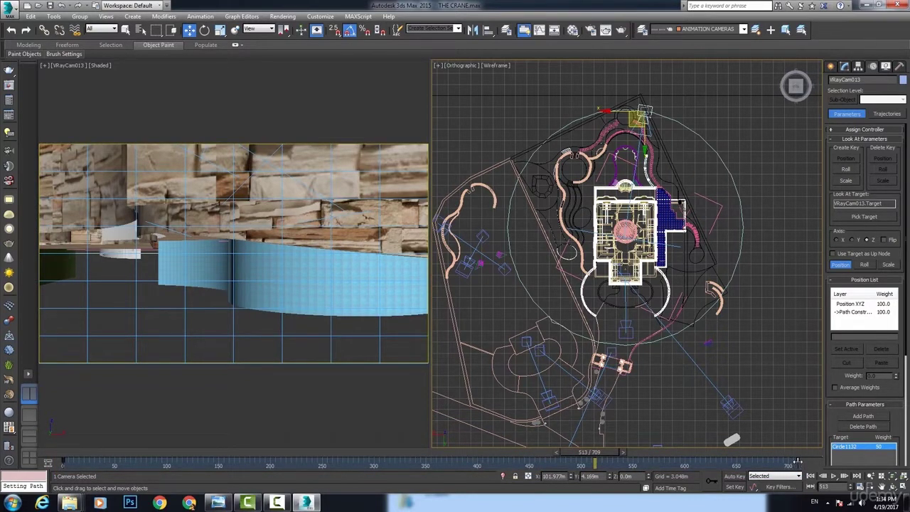
{"action": "left_click_drag", "start_coordinate": [798, 462], "coordinate": [520, 460]}
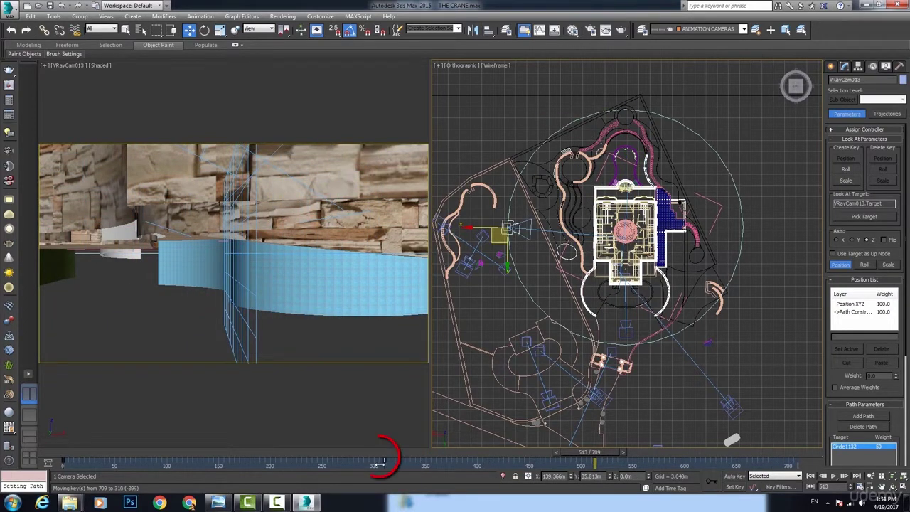
{"action": "left_click_drag", "start_coordinate": [375, 463], "coordinate": [376, 463]}
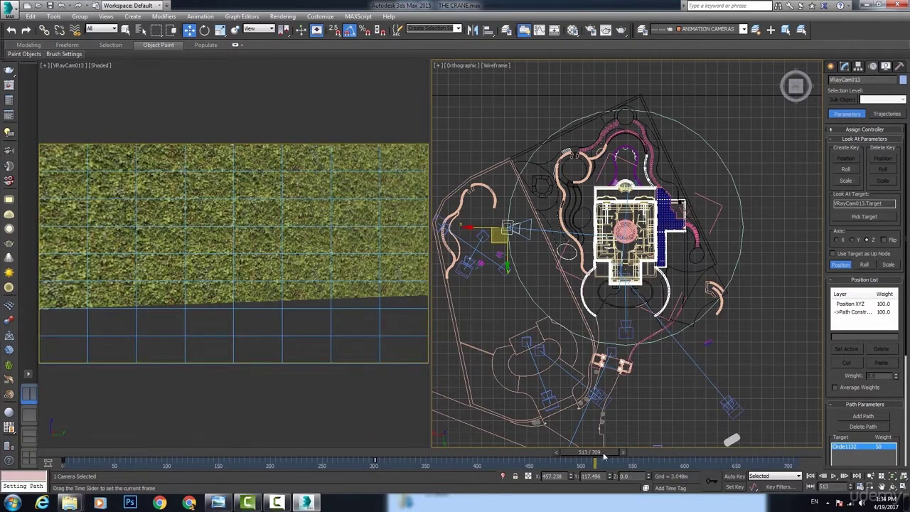
{"action": "left_click_drag", "start_coordinate": [513, 454], "coordinate": [115, 463]}
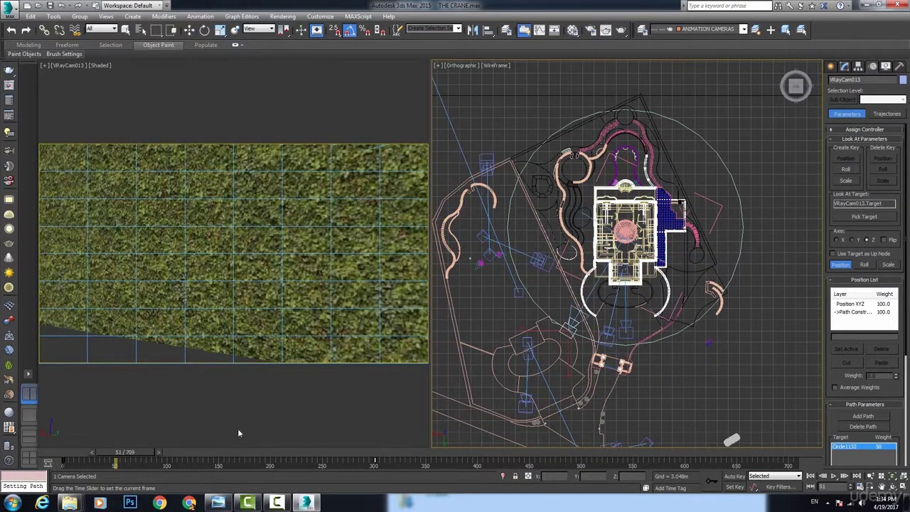
- Isolate the new camera together with its circular path and play the animation to check the orbit
{"action": "left_click", "coordinate": [718, 156], "text": "ctrl"}
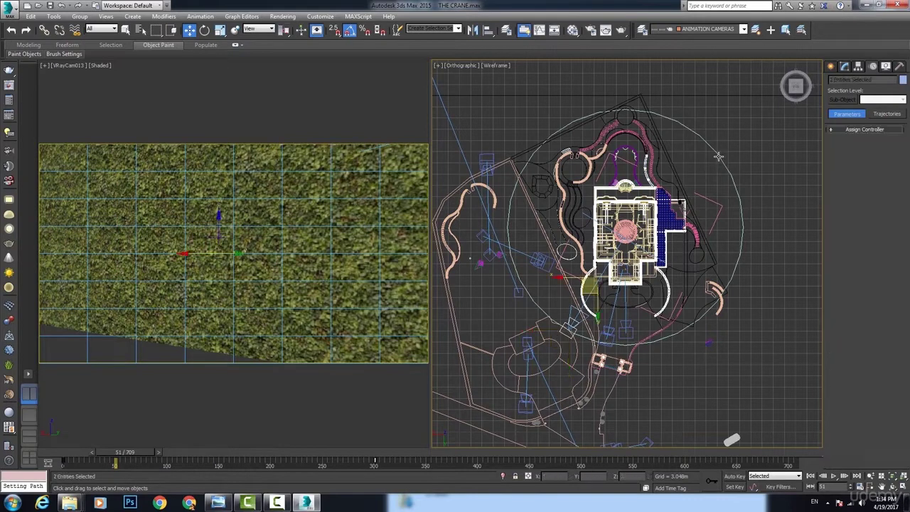
{"action": "left_click", "coordinate": [504, 475]}
{"action": "left_click", "coordinate": [833, 477]}
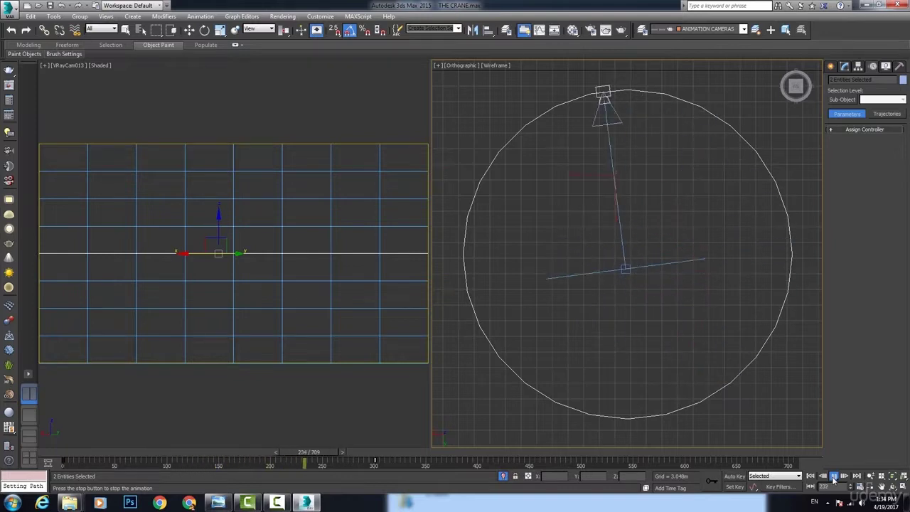
{"action": "left_click", "coordinate": [833, 476]}
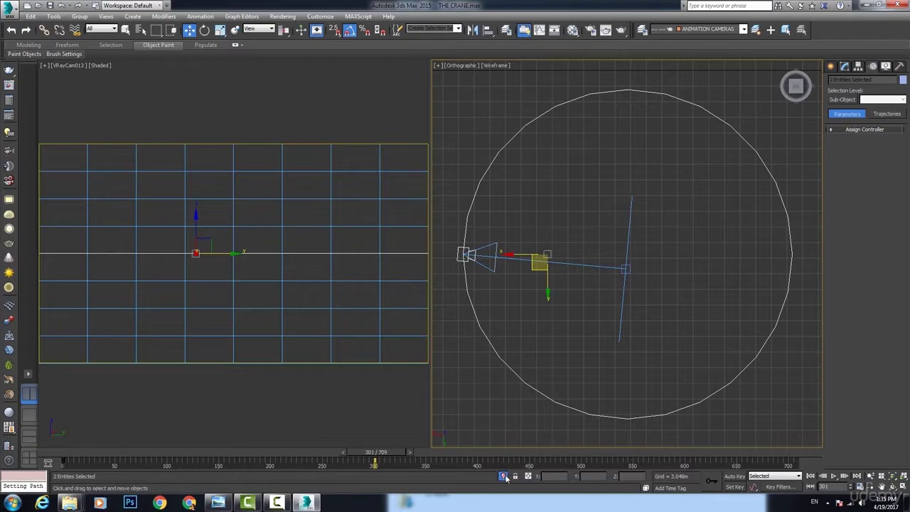
- Raise the camera and its circle together to a height of about 14.9 m and scrub to about frame 197
{"action": "left_click", "coordinate": [893, 487]}
{"action": "left_click_drag", "start_coordinate": [626, 284], "coordinate": [716, 327]}
{"action": "right_click", "coordinate": [715, 328]}
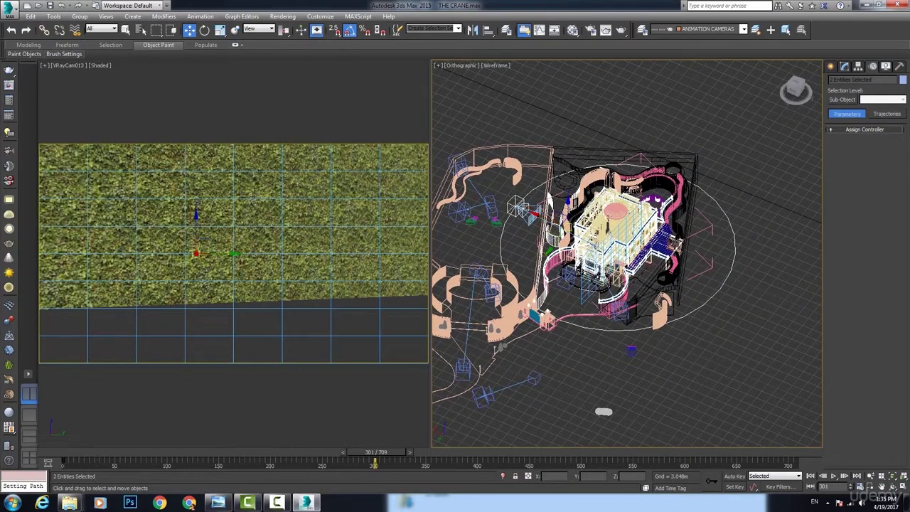
{"action": "left_click_drag", "start_coordinate": [196, 215], "coordinate": [193, 39]}
{"action": "left_click_drag", "start_coordinate": [381, 451], "coordinate": [287, 447]}
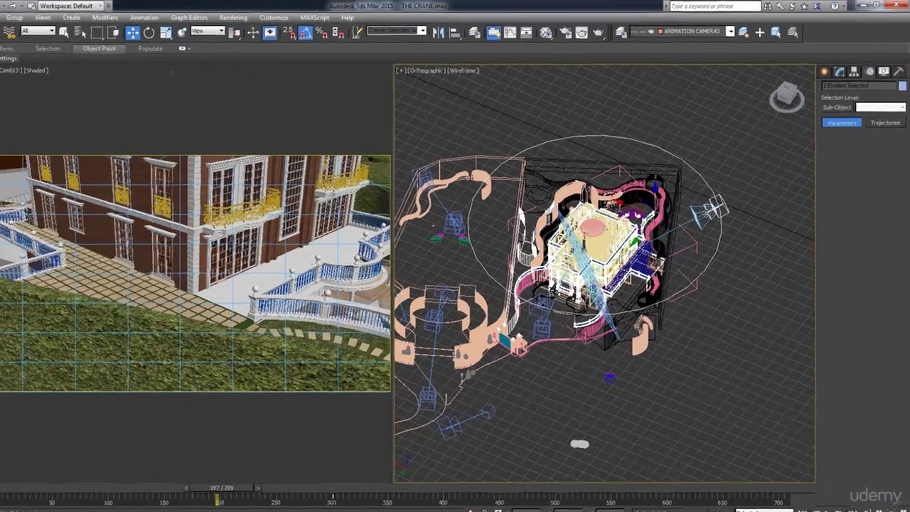
- Raise the camera's target to a height of about 9.4 m at the villa and return to frame 0
{"action": "right_click", "coordinate": [717, 193]}
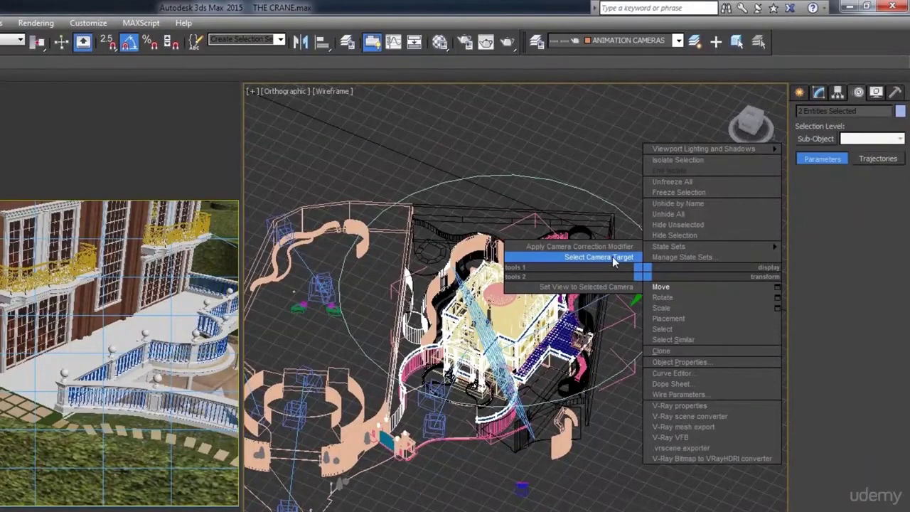
{"action": "left_click", "coordinate": [612, 256]}
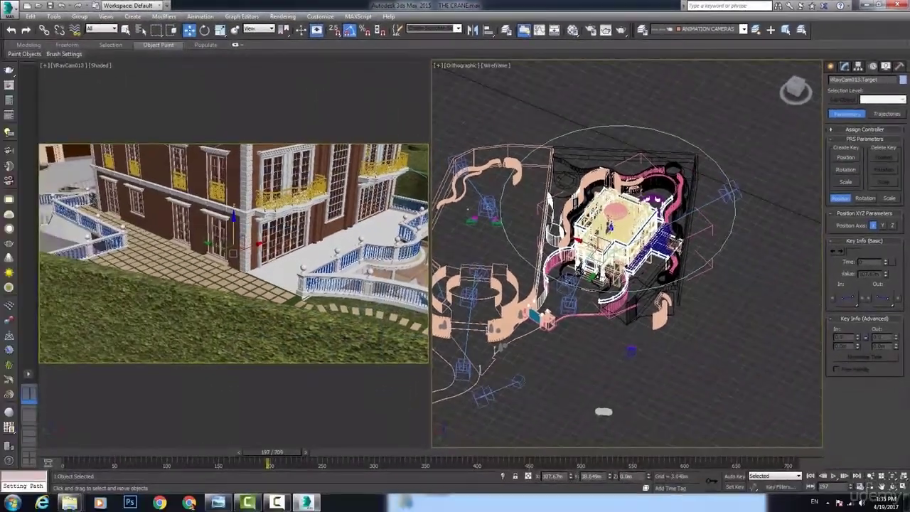
{"action": "left_click_drag", "start_coordinate": [610, 227], "coordinate": [610, 200]}
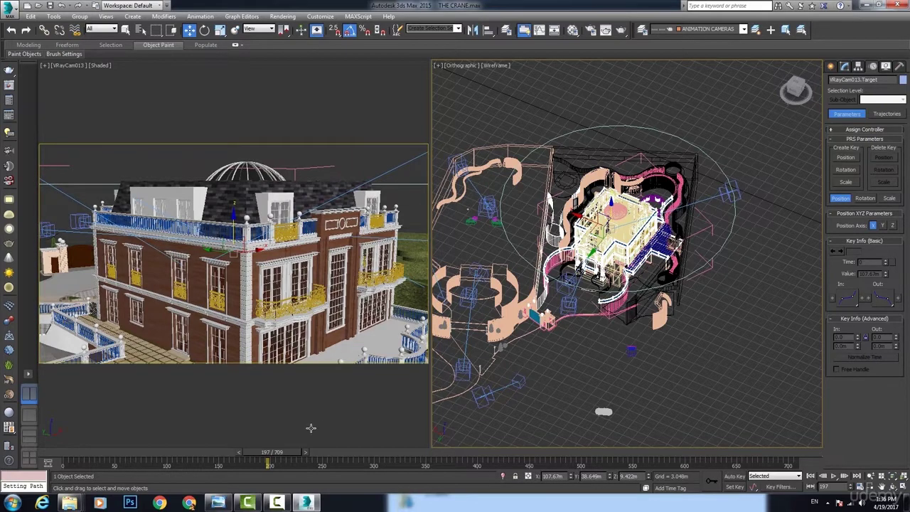
{"action": "left_click_drag", "start_coordinate": [278, 457], "coordinate": [78, 464]}
{"action": "key", "text": "w"}
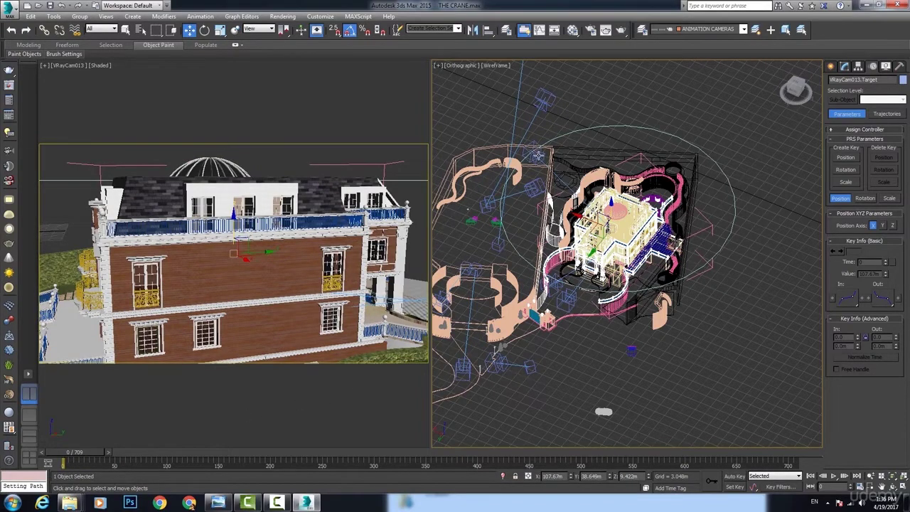
- Try to move the orbiting camera itself farther back from the villa
{"action": "left_click", "coordinate": [539, 155]}
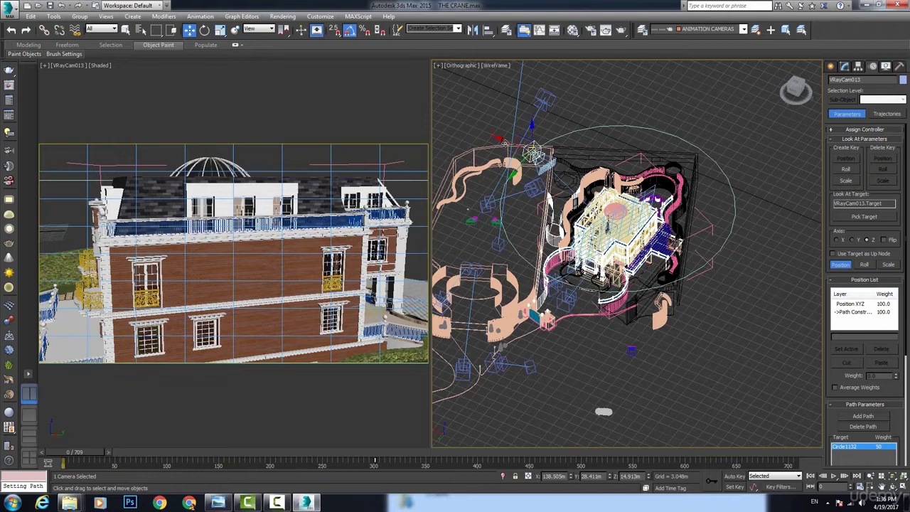
{"action": "left_click_drag", "start_coordinate": [496, 136], "coordinate": [496, 137]}
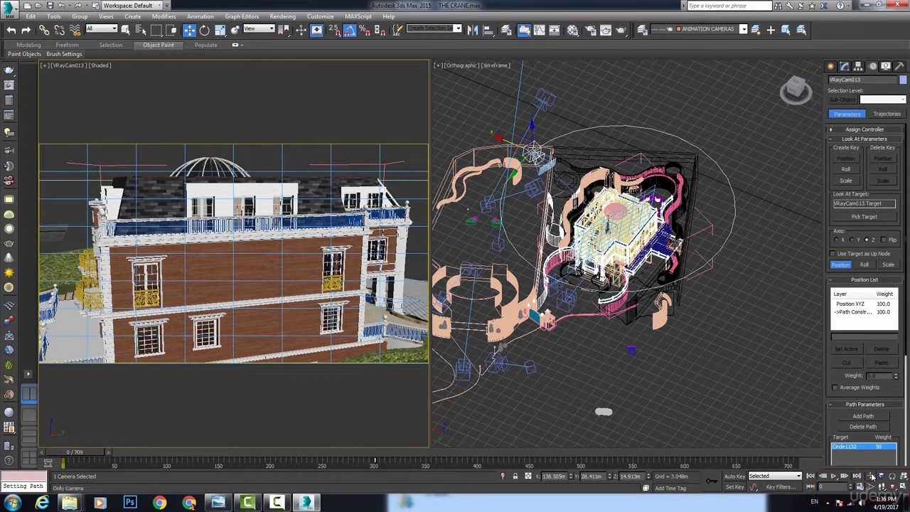
{"action": "left_click_drag", "start_coordinate": [243, 194], "coordinate": [240, 222]}
{"action": "right_click", "coordinate": [613, 128]}
- Scale up the circular camera path around the villa and set its height to 12.85 m
{"action": "left_click", "coordinate": [617, 127]}
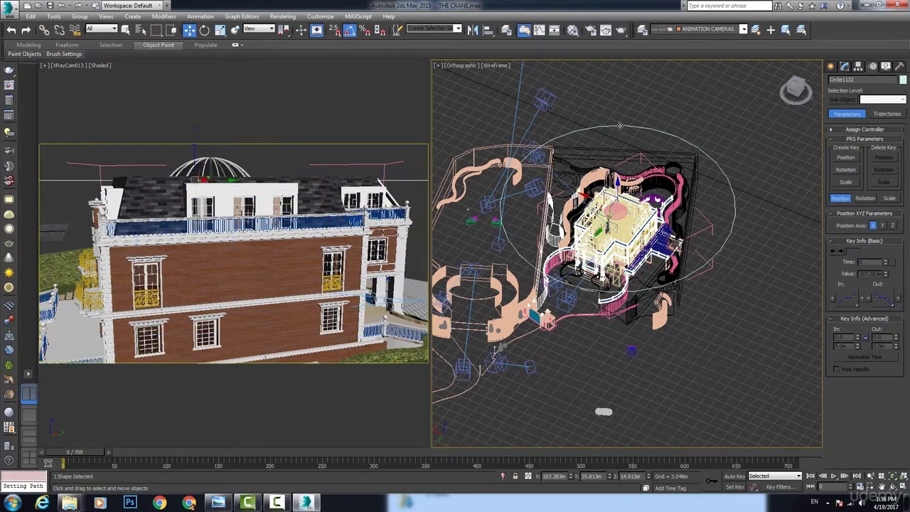
{"action": "right_click", "coordinate": [620, 126]}
{"action": "left_click", "coordinate": [635, 151]}
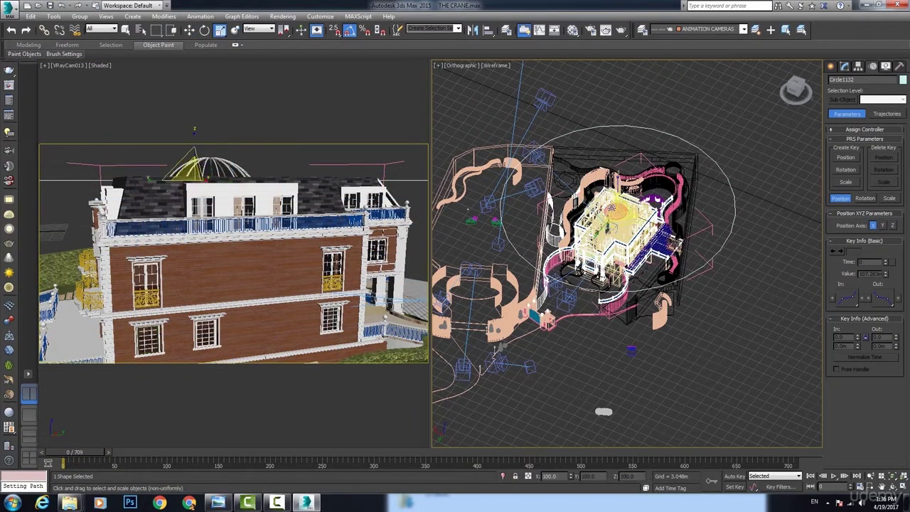
{"action": "left_click", "coordinate": [845, 66]}
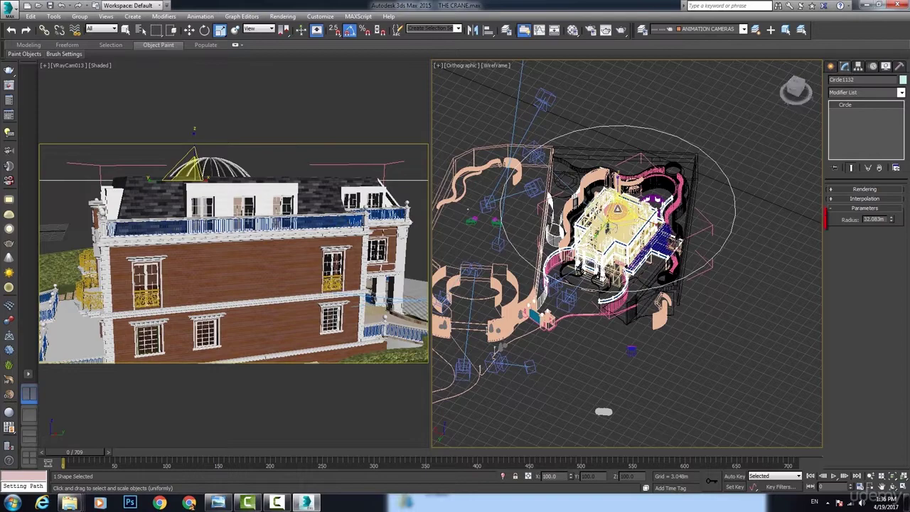
{"action": "left_click_drag", "start_coordinate": [617, 206], "coordinate": [616, 187]}
{"action": "right_click", "coordinate": [737, 214]}
{"action": "left_click", "coordinate": [751, 226]}
{"action": "left_click_drag", "start_coordinate": [650, 479], "coordinate": [648, 483]}
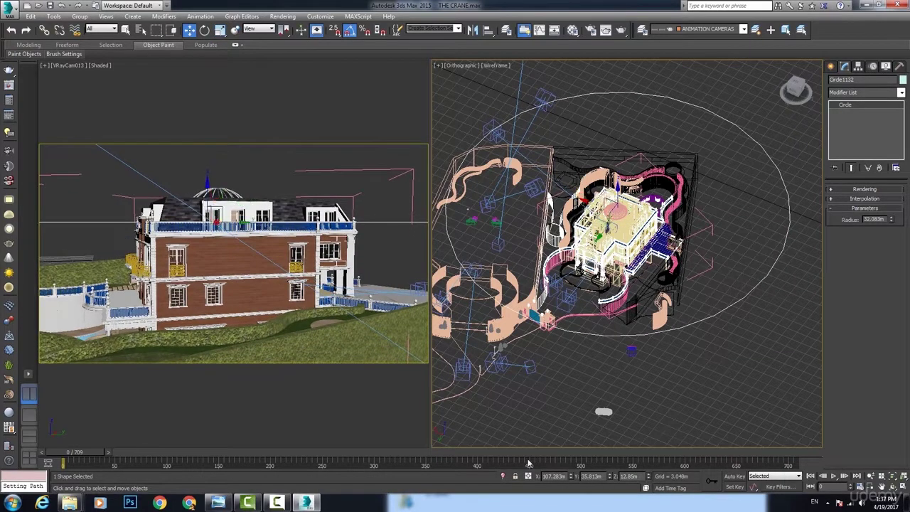
- Scrub the orbit and hide the landscape object that blocks the camera's view of the villa
{"action": "left_click_drag", "start_coordinate": [90, 451], "coordinate": [140, 485]}
{"action": "key", "text": "w"}
{"action": "left_click", "coordinate": [280, 343]}
{"action": "left_click", "coordinate": [886, 67]}
{"action": "left_click", "coordinate": [857, 297]}
- Scale the circular camera path up further so it passes wider around the villa
{"action": "left_click", "coordinate": [664, 95]}
{"action": "right_click", "coordinate": [662, 95]}
{"action": "left_click", "coordinate": [677, 123]}
{"action": "left_click_drag", "start_coordinate": [617, 214], "coordinate": [616, 200]}
- Hide another obstructing landscape object seen through the camera and scrub the orbit again
{"action": "left_click", "coordinate": [142, 327]}
{"action": "left_click", "coordinate": [850, 294]}
{"action": "left_click_drag", "start_coordinate": [138, 460], "coordinate": [198, 461]}
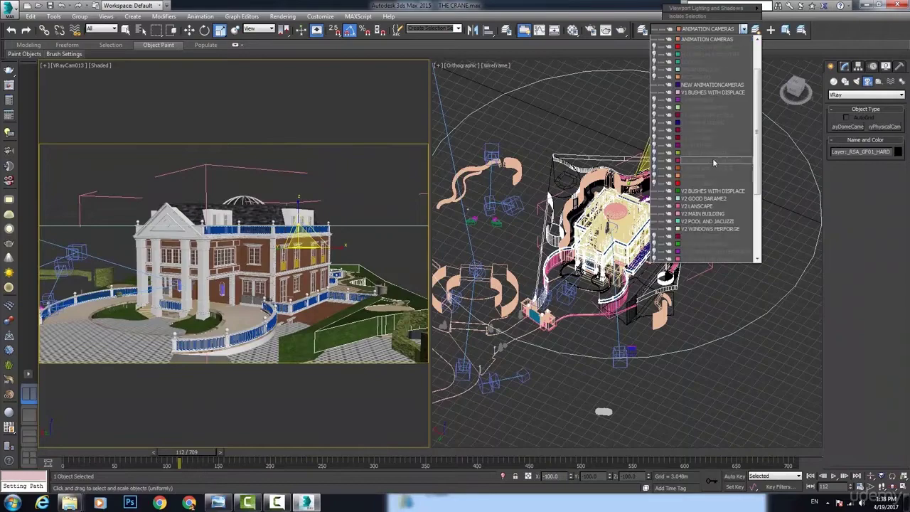
- Toggle hidden layers' visibility and scrub to about frame 79 to check which landscape parts the camera shows
{"action": "scroll", "coordinate": [704, 142], "scroll_direction": "down", "scroll_amount": 3}
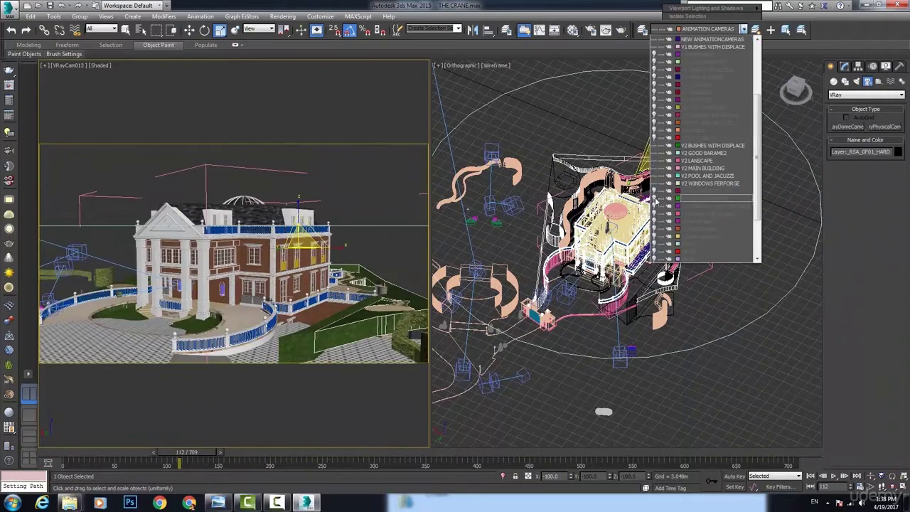
{"action": "left_click_drag", "start_coordinate": [187, 454], "coordinate": [186, 454]}
{"action": "left_click", "coordinate": [744, 29]}
{"action": "scroll", "coordinate": [704, 177], "scroll_direction": "down", "scroll_amount": 5}
{"action": "left_click", "coordinate": [654, 244]}
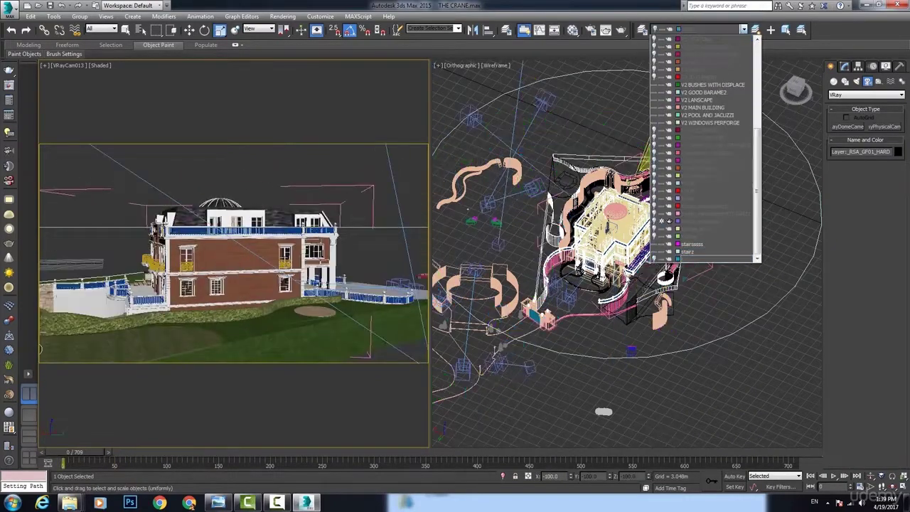
{"action": "left_click_drag", "start_coordinate": [96, 452], "coordinate": [141, 475]}
{"action": "left_click", "coordinate": [744, 30]}
{"action": "left_click", "coordinate": [655, 207]}
{"action": "left_click", "coordinate": [743, 29]}
{"action": "left_click", "coordinate": [655, 207]}
- Show the plan shaded from above and create a layer named LANDCAPE TO HIDE containing the selected outer landscape piece
{"action": "left_click", "coordinate": [796, 81]}
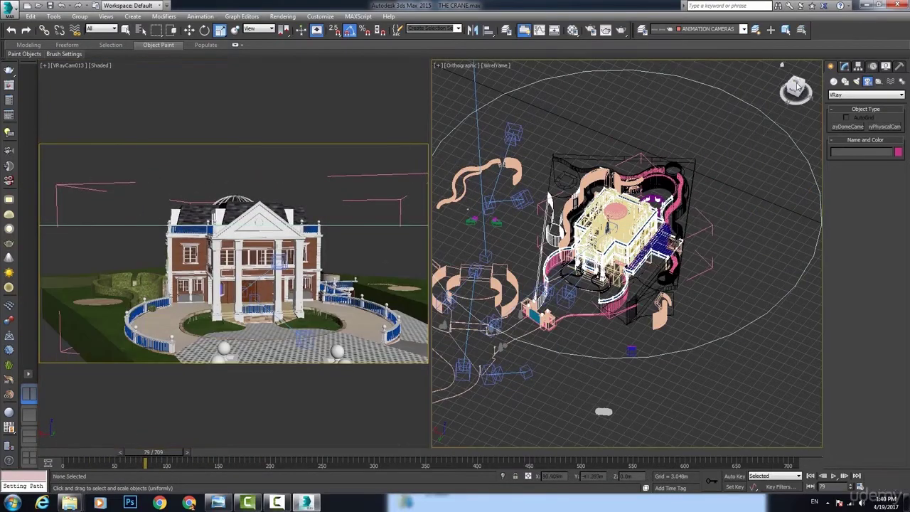
{"action": "key", "text": "F3"}
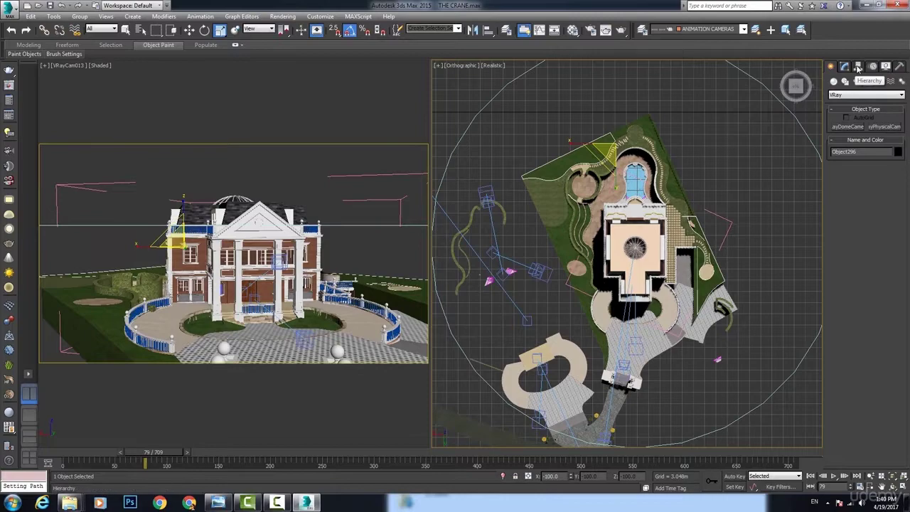
{"action": "left_click", "coordinate": [744, 29]}
{"action": "left_click", "coordinate": [744, 29]}
{"action": "left_click", "coordinate": [756, 30]}
{"action": "type", "text": "LANDC"}
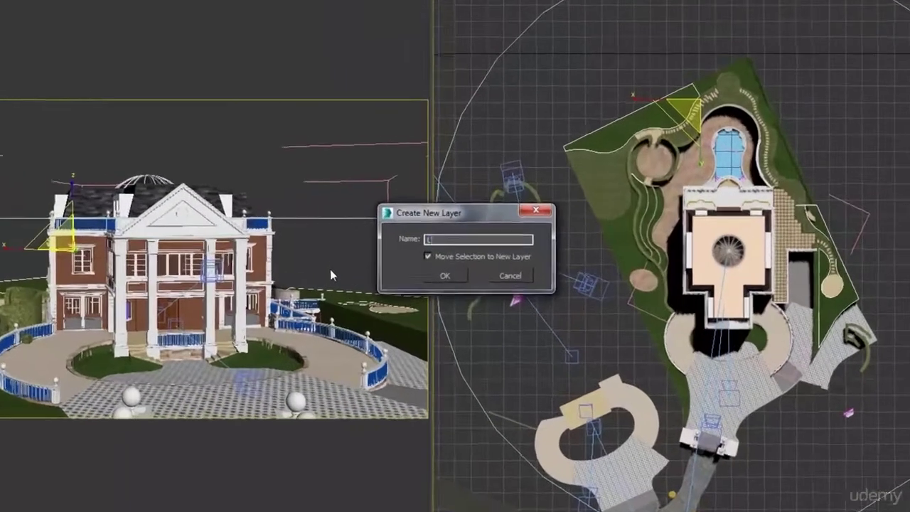
{"action": "type", "text": "APE TO HIDE"}
{"action": "key", "text": "Return"}
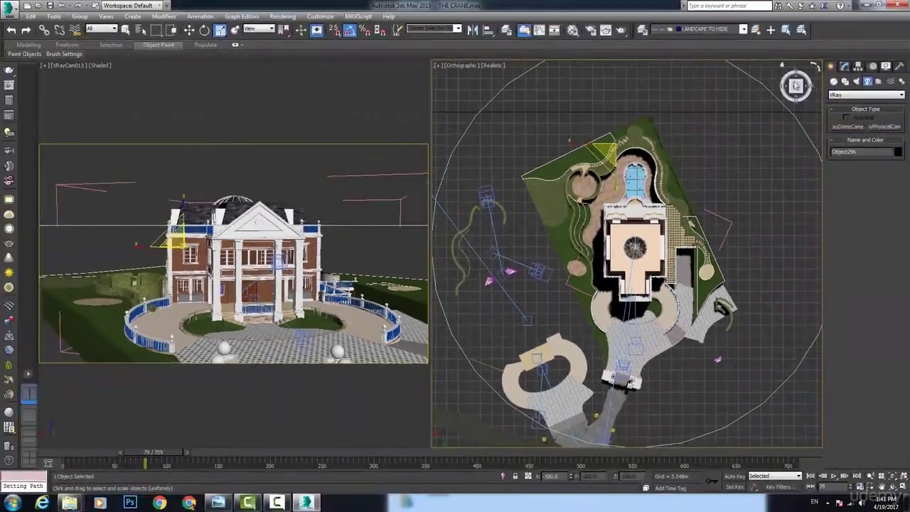
- Hide the LANDCAPE TO HIDE layer and add the lawn pieces around the villa to it
{"action": "left_click", "coordinate": [743, 29]}
{"action": "left_click", "coordinate": [654, 40]}
{"action": "left_click", "coordinate": [589, 152]}
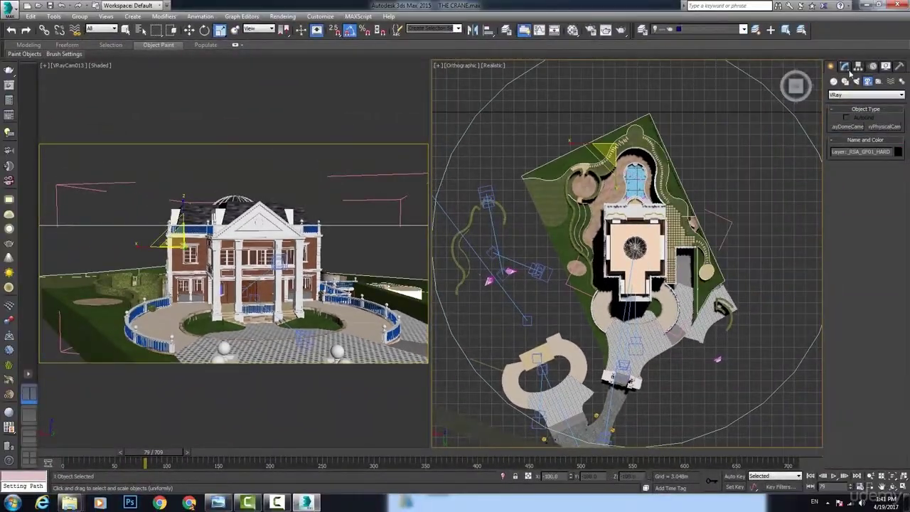
{"action": "left_click", "coordinate": [771, 33]}
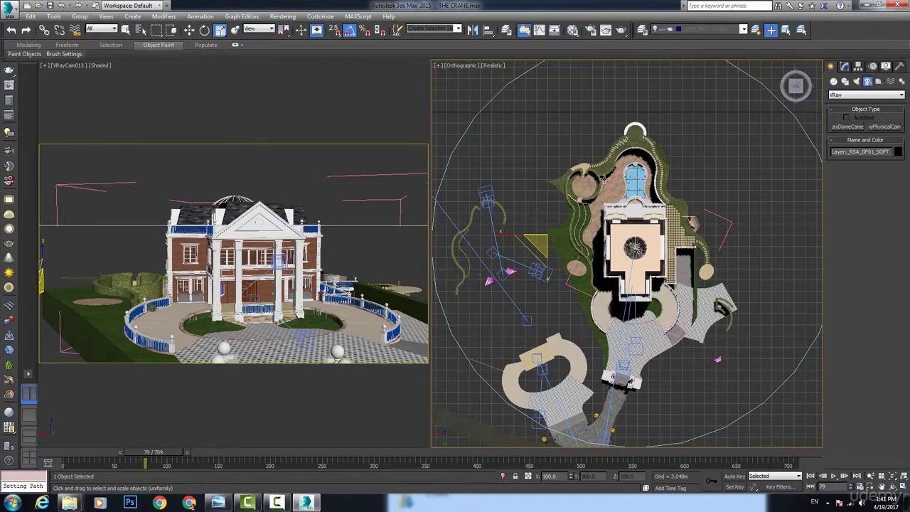
{"action": "middle_click_drag", "start_coordinate": [609, 264], "coordinate": [623, 242]}
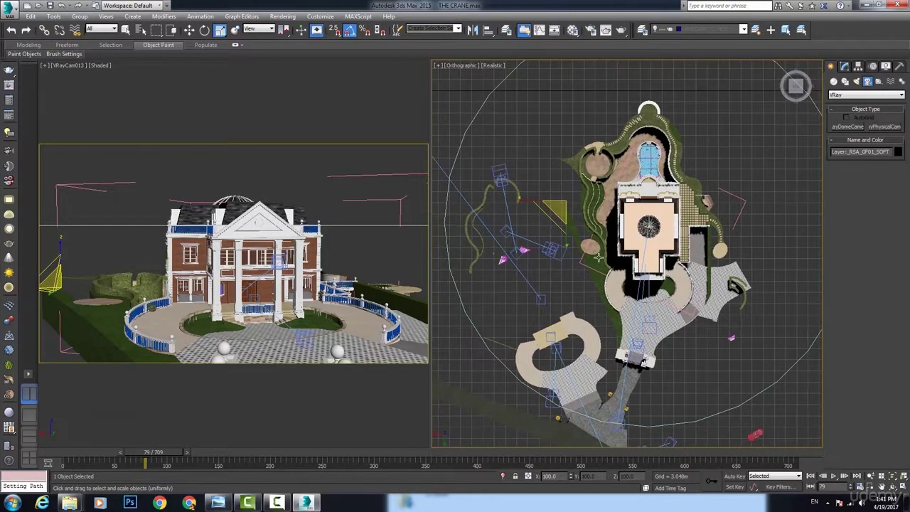
{"action": "left_click", "coordinate": [773, 31]}
- Add the stray landscape pieces lying near the circular path to the LANDCAPE TO HIDE layer
{"action": "left_click_drag", "start_coordinate": [604, 313], "coordinate": [565, 268]}
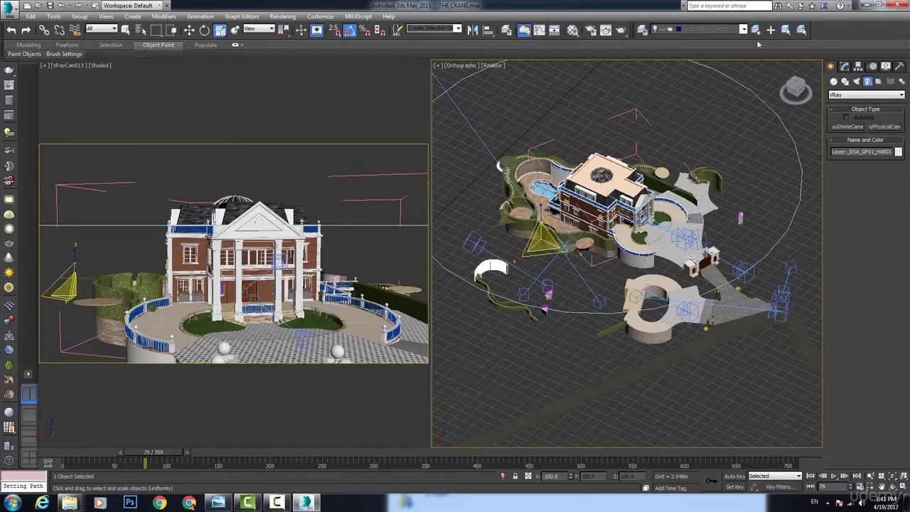
{"action": "scroll", "coordinate": [508, 293], "scroll_direction": "up", "scroll_amount": 5}
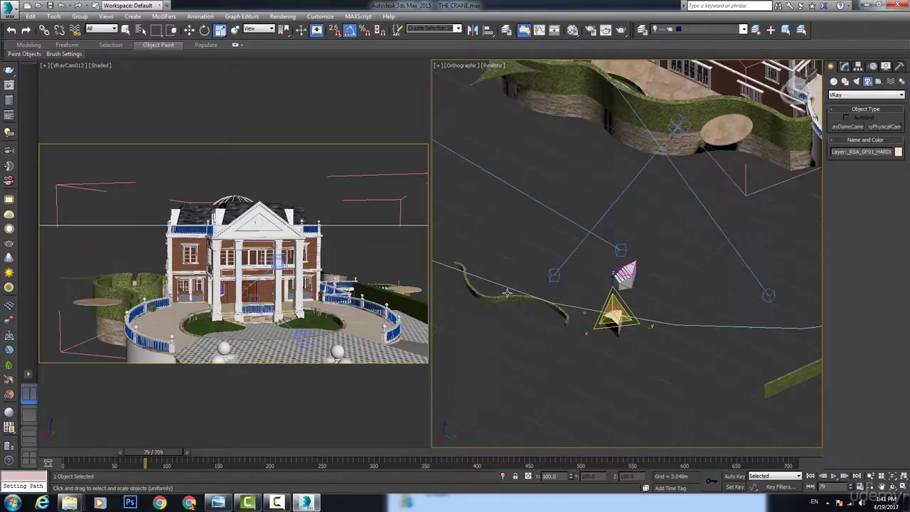
{"action": "left_click", "coordinate": [773, 31]}
{"action": "left_click", "coordinate": [616, 320]}
{"action": "left_click", "coordinate": [772, 31]}
- Scrub to frame 147 and add the garden pieces beside the villa, including the round patio, to LANDCAPE TO HIDE
{"action": "middle_click_drag", "start_coordinate": [626, 185], "coordinate": [613, 286]}
{"action": "left_click_drag", "start_coordinate": [153, 453], "coordinate": [222, 452]}
{"action": "left_click", "coordinate": [772, 31]}
{"action": "left_click", "coordinate": [240, 322]}
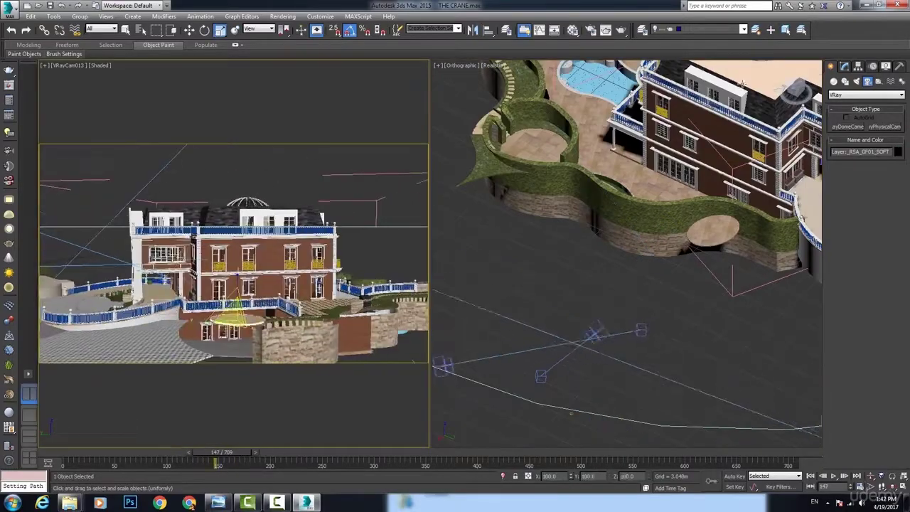
{"action": "left_click", "coordinate": [773, 31]}
- Add further garden walls and hedges around the villa's outer terraces to the LANDCAPE TO HIDE layer
{"action": "scroll", "coordinate": [626, 249], "scroll_direction": "down", "scroll_amount": 5}
{"action": "left_click", "coordinate": [892, 487]}
{"action": "left_click_drag", "start_coordinate": [711, 284], "coordinate": [554, 270]}
{"action": "scroll", "coordinate": [555, 298], "scroll_direction": "down", "scroll_amount": 3}
{"action": "left_click", "coordinate": [555, 337]}
{"action": "left_click", "coordinate": [772, 31]}
{"action": "left_click_drag", "start_coordinate": [611, 334], "coordinate": [619, 313]}
{"action": "scroll", "coordinate": [661, 320], "scroll_direction": "up", "scroll_amount": 5}
{"action": "left_click", "coordinate": [772, 31]}
{"action": "scroll", "coordinate": [626, 285], "scroll_direction": "down", "scroll_amount": 3}
{"action": "left_click", "coordinate": [772, 30]}
- Add the remaining outlying landscape objects, one after another, to the LANDCAPE TO HIDE layer
{"action": "left_click", "coordinate": [532, 406]}
{"action": "left_click", "coordinate": [773, 31]}
{"action": "left_click", "coordinate": [688, 274]}
{"action": "left_click", "coordinate": [772, 30]}
{"action": "middle_click_drag", "start_coordinate": [682, 285], "coordinate": [583, 271], "text": "alt"}
{"action": "left_click", "coordinate": [640, 283]}
{"action": "left_click", "coordinate": [772, 31]}
{"action": "left_click", "coordinate": [663, 265]}
{"action": "left_click", "coordinate": [772, 30]}
{"action": "left_click", "coordinate": [772, 30]}
{"action": "scroll", "coordinate": [612, 277], "scroll_direction": "down", "scroll_amount": 3}
{"action": "middle_click_drag", "start_coordinate": [640, 285], "coordinate": [619, 295], "text": "alt"}
{"action": "left_click", "coordinate": [626, 303]}
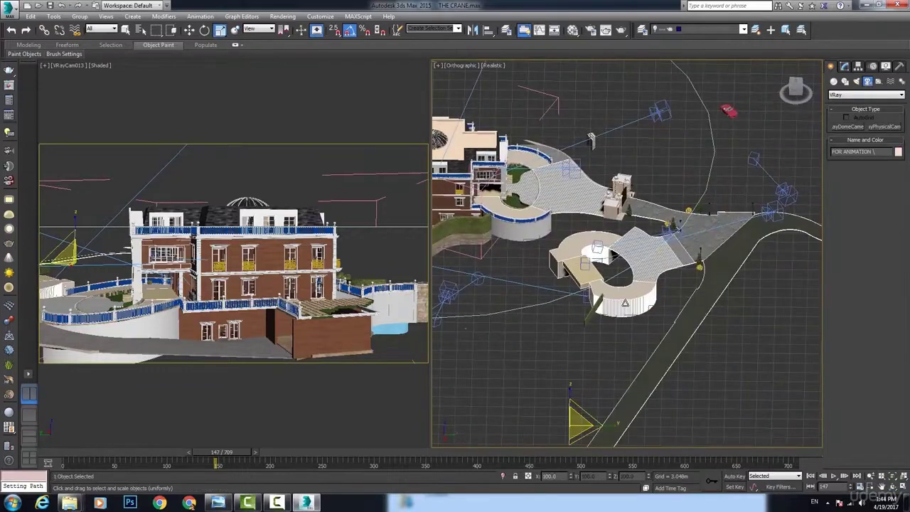
{"action": "left_click", "coordinate": [774, 31]}
{"action": "key", "text": "ctrl+z"}
{"action": "left_click", "coordinate": [697, 245]}
{"action": "key", "text": "w"}
{"action": "left_click_drag", "start_coordinate": [665, 233], "coordinate": [663, 153]}
{"action": "key", "text": "ctrl+z"}
- Detach the villa's front driveway elements from the FOR ANIMATION mesh, selecting them in the plan view
{"action": "left_click", "coordinate": [79, 16]}
{"action": "left_click", "coordinate": [87, 38]}
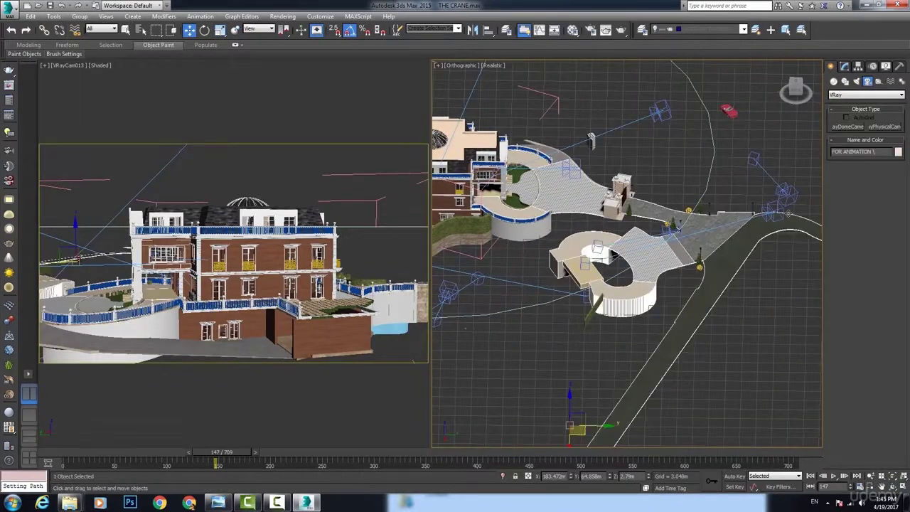
{"action": "left_click", "coordinate": [702, 247]}
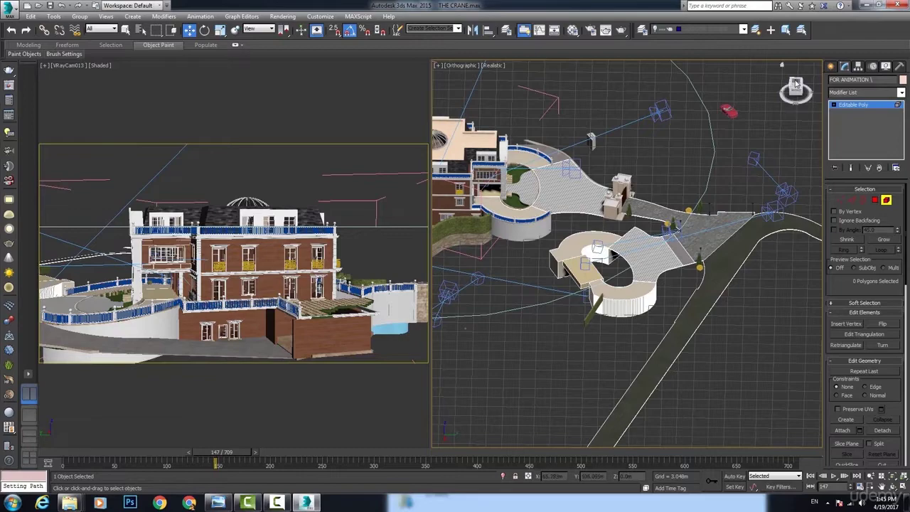
{"action": "left_click", "coordinate": [795, 81]}
{"action": "left_click_drag", "start_coordinate": [551, 120], "coordinate": [661, 272]}
{"action": "left_click", "coordinate": [881, 431]}
{"action": "left_click", "coordinate": [486, 255]}
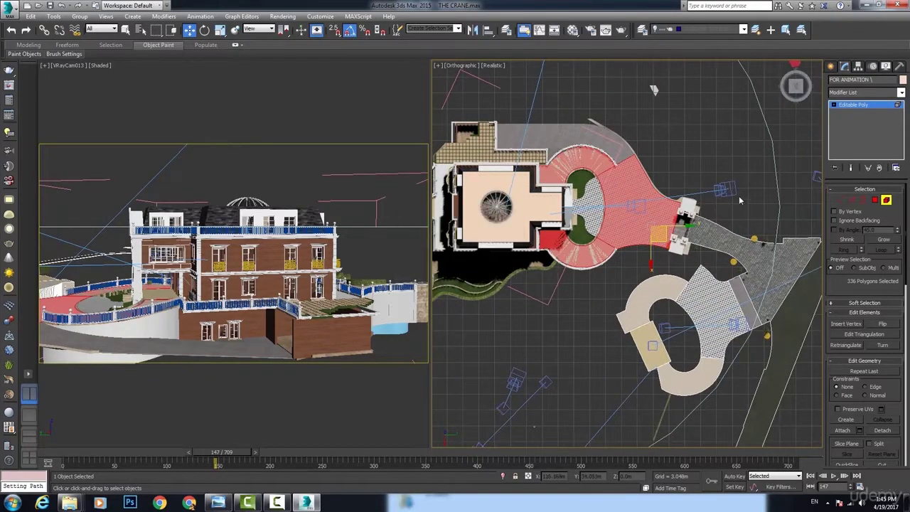
- Add the rest of the FOR ANIMATION mesh and the objects outside the villa's gate to LANDCAPE TO HIDE
{"action": "left_click", "coordinate": [846, 105]}
{"action": "left_click", "coordinate": [771, 31]}
{"action": "middle_click_drag", "start_coordinate": [771, 245], "coordinate": [644, 204]}
{"action": "left_click_drag", "start_coordinate": [588, 181], "coordinate": [658, 263]}
{"action": "left_click", "coordinate": [771, 31]}
- Reassign the driveway paving and other selected objects near the villa to existing layers
{"action": "left_click", "coordinate": [566, 207]}
{"action": "scroll", "coordinate": [782, 211], "scroll_direction": "down", "scroll_amount": 4}
{"action": "left_click", "coordinate": [744, 29]}
{"action": "left_click", "coordinate": [708, 256]}
{"action": "left_click", "coordinate": [644, 178]}
{"action": "scroll", "coordinate": [704, 213], "scroll_direction": "up", "scroll_amount": 4}
{"action": "middle_click_drag", "start_coordinate": [671, 184], "coordinate": [676, 264]}
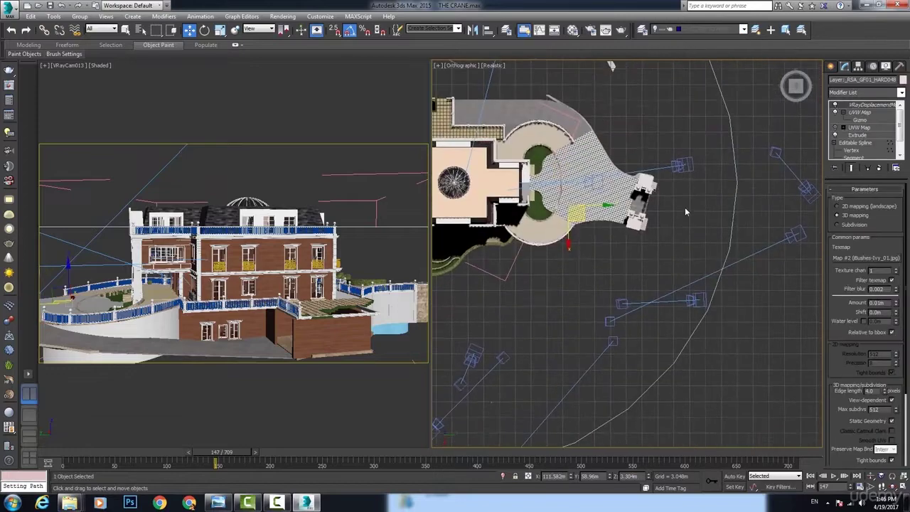
{"action": "left_click", "coordinate": [744, 29]}
{"action": "scroll", "coordinate": [726, 143], "scroll_direction": "up", "scroll_amount": 3}
{"action": "left_click", "coordinate": [700, 260]}
{"action": "scroll", "coordinate": [701, 259], "scroll_direction": "down", "scroll_amount": 3}
{"action": "middle_click_drag", "start_coordinate": [625, 227], "coordinate": [718, 278]}
{"action": "left_click", "coordinate": [744, 29]}
{"action": "left_click", "coordinate": [632, 128]}
- Create a new layer named TURNTABLE containing the orbiting camera and its circular path
{"action": "middle_click_drag", "start_coordinate": [657, 116], "coordinate": [604, 129]}
{"action": "left_click", "coordinate": [599, 129]}
{"action": "left_click", "coordinate": [756, 31]}
{"action": "type", "text": "TURNTABLE"}
{"action": "key", "text": "Return"}
- Hide the layers with the other cameras and leftover objects, keeping the orbiting camera and its circle displayed
{"action": "left_click", "coordinate": [744, 29]}
{"action": "left_click", "coordinate": [655, 38]}
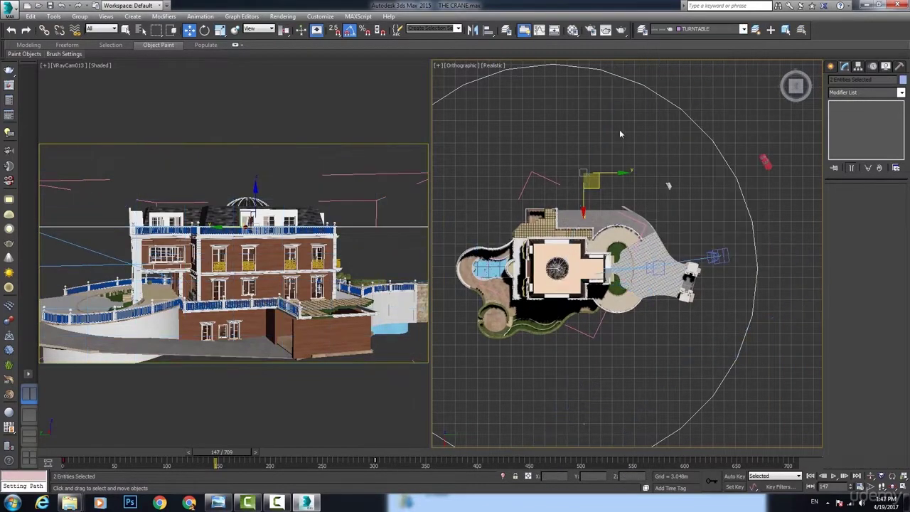
{"action": "scroll", "coordinate": [623, 135], "scroll_direction": "down", "scroll_amount": 2}
{"action": "left_click", "coordinate": [743, 29]}
{"action": "left_click", "coordinate": [655, 38]}
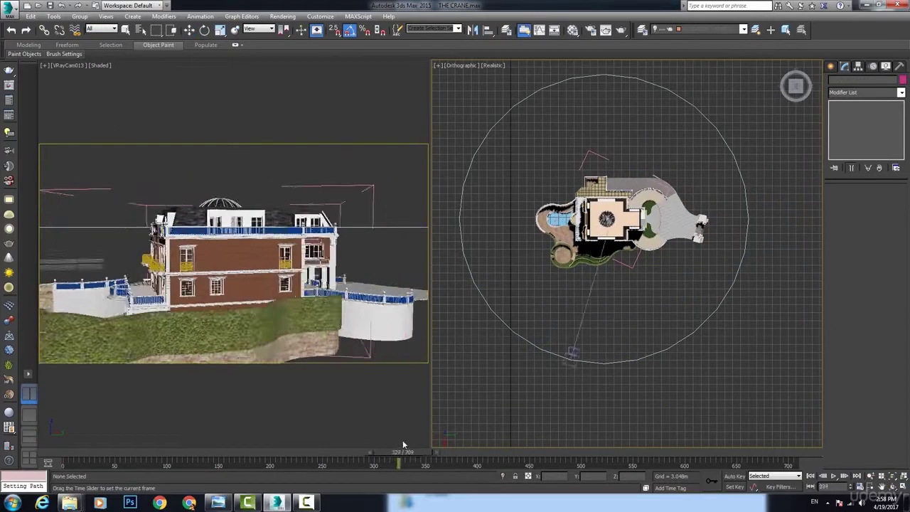
- Play back the camera orbit, shorten the animation's end time to frame 300, and check the orbit again from frame 0
{"action": "left_click_drag", "start_coordinate": [400, 453], "coordinate": [7, 474]}
{"action": "left_click", "coordinate": [834, 475]}
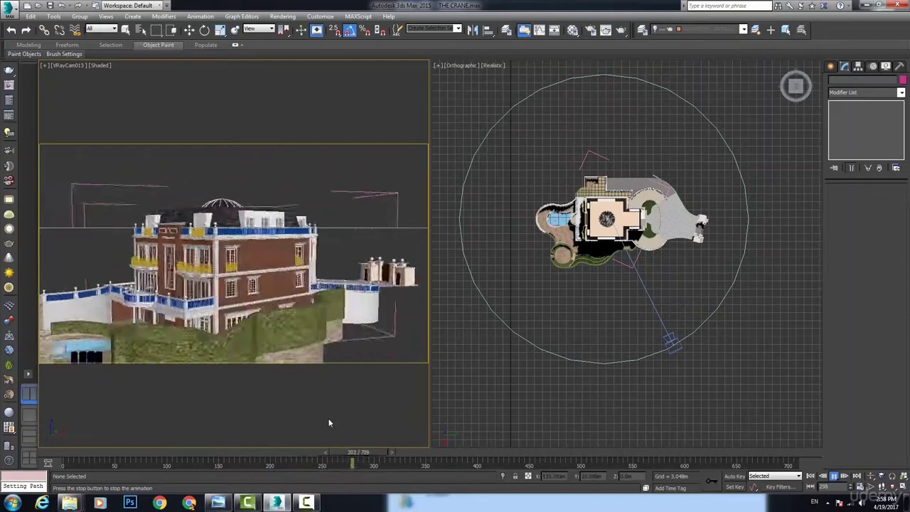
{"action": "left_click_drag", "start_coordinate": [420, 454], "coordinate": [355, 453]}
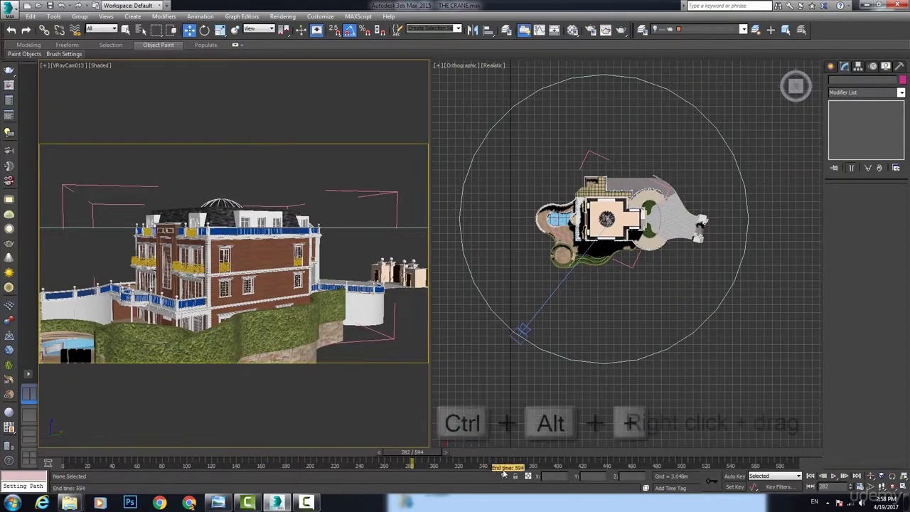
{"action": "right_click_drag", "start_coordinate": [385, 464], "coordinate": [676, 473], "text": "ctrl+alt"}
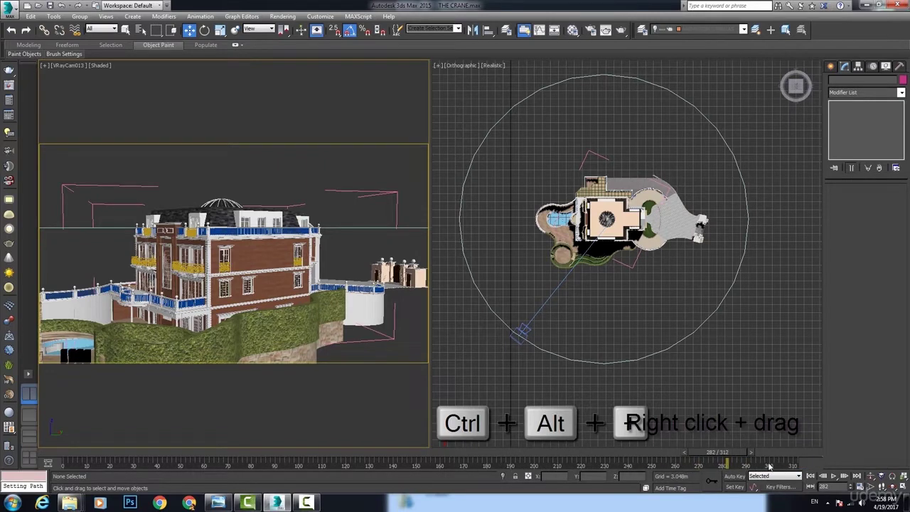
{"action": "right_click_drag", "start_coordinate": [774, 465], "coordinate": [786, 465], "text": "ctrl+alt"}
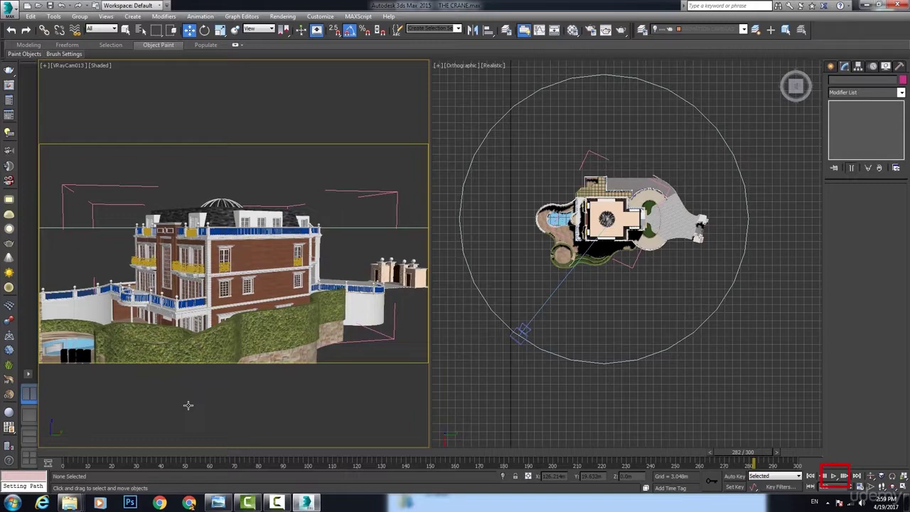
{"action": "left_click", "coordinate": [833, 476]}
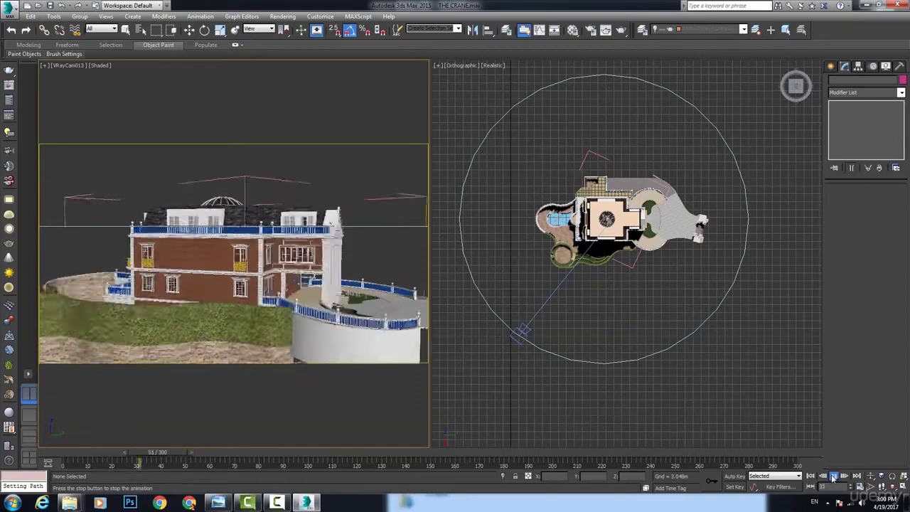
{"action": "left_click", "coordinate": [833, 478]}
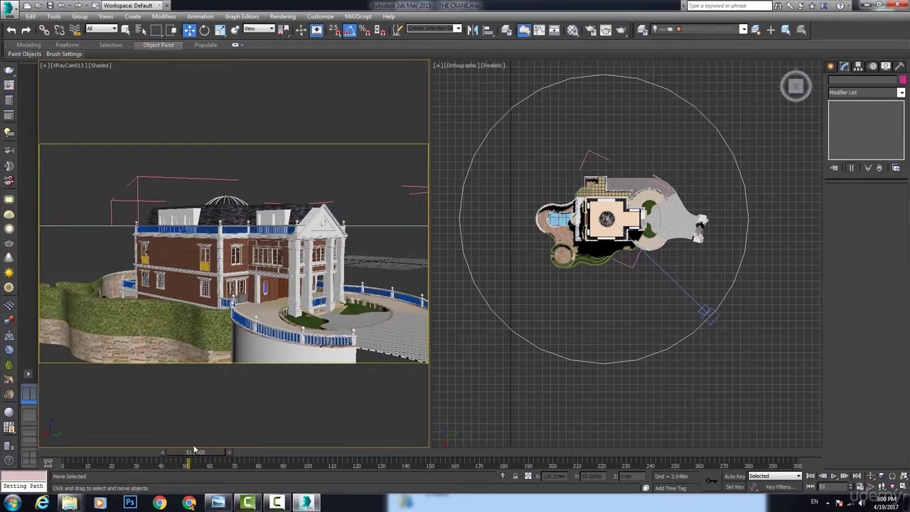
{"action": "left_click_drag", "start_coordinate": [194, 453], "coordinate": [36, 466]}
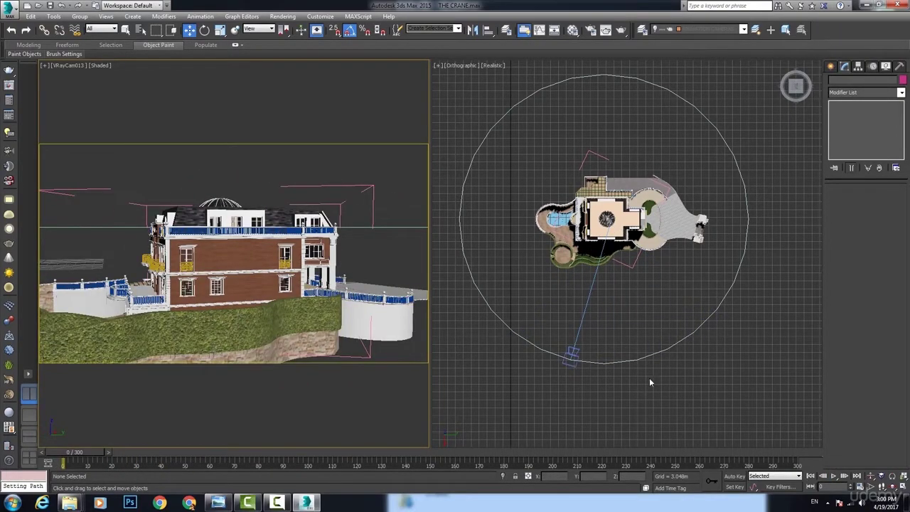
- Convert the camera's circular path to an Editable Spline
{"action": "left_click", "coordinate": [676, 342]}
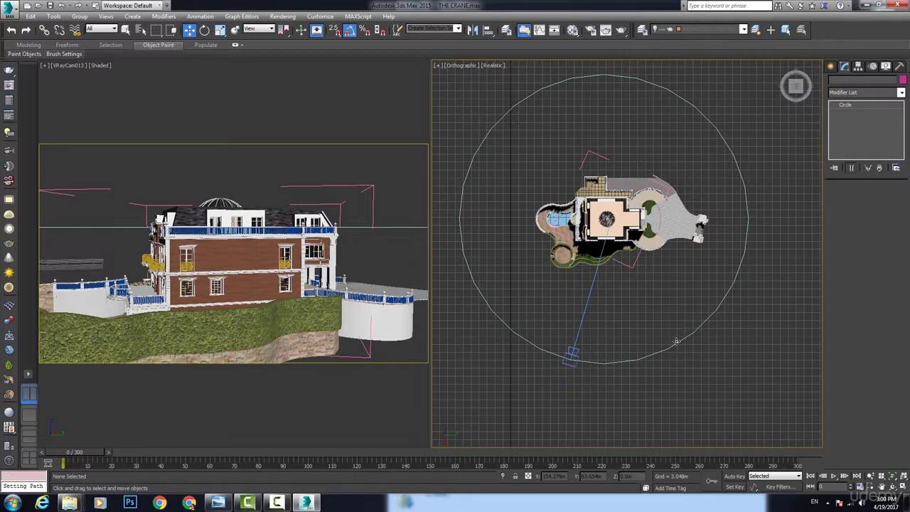
{"action": "right_click", "coordinate": [677, 346]}
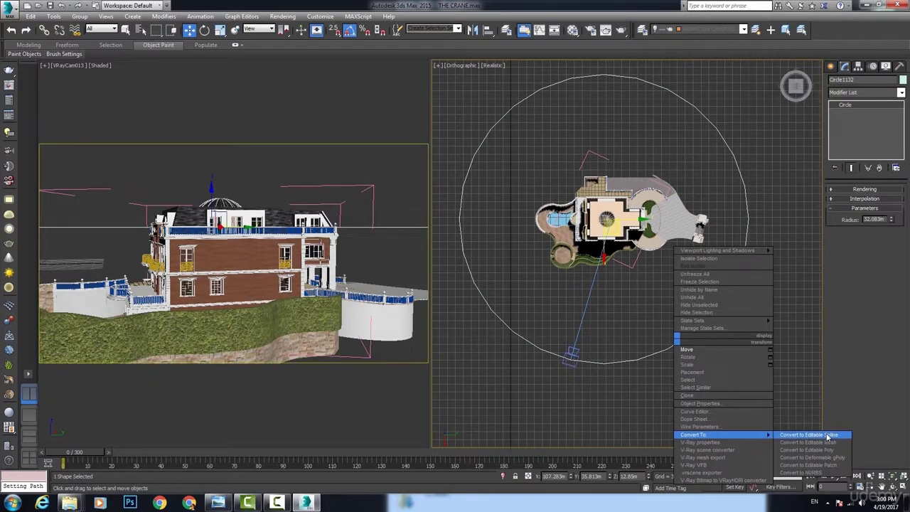
{"action": "left_click", "coordinate": [827, 437]}
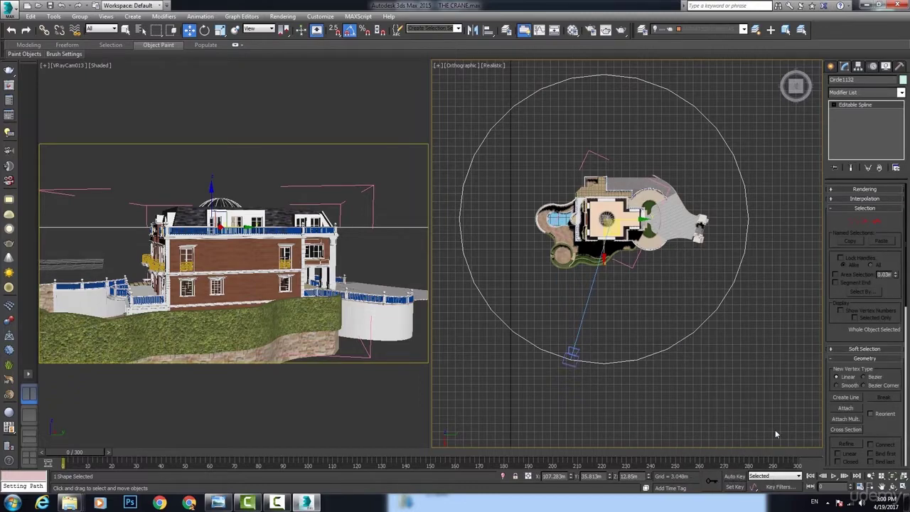
- Raise two opposite vertices of the path spline, at the villa's front and back, checking the camera's view along the timeline
{"action": "left_click", "coordinate": [853, 222]}
{"action": "middle_click_drag", "start_coordinate": [640, 320], "coordinate": [597, 284], "text": "alt"}
{"action": "left_click_drag", "start_coordinate": [75, 452], "coordinate": [630, 452]}
{"action": "key", "text": "w"}
{"action": "left_click_drag", "start_coordinate": [461, 225], "coordinate": [461, 203]}
{"action": "left_click_drag", "start_coordinate": [623, 452], "coordinate": [168, 453]}
{"action": "left_click_drag", "start_coordinate": [746, 221], "coordinate": [742, 158]}
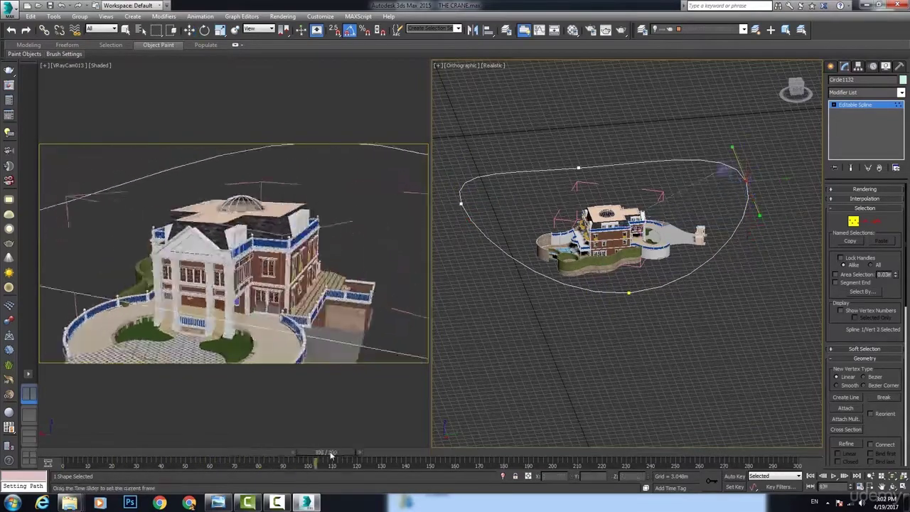
- Scale up the whole path spline in the right side view and check the camera's view through to frame 300
{"action": "left_click", "coordinate": [806, 91]}
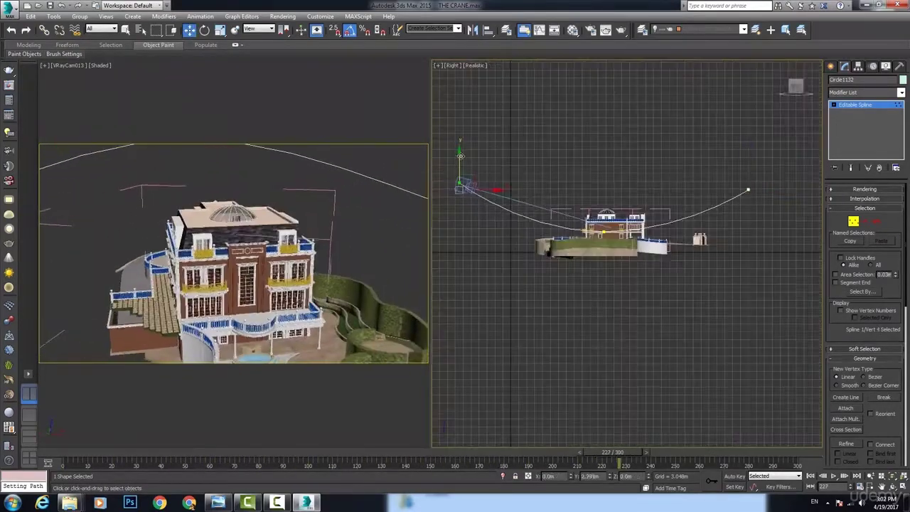
{"action": "left_click", "coordinate": [877, 222]}
{"action": "right_click", "coordinate": [655, 223]}
{"action": "left_click", "coordinate": [681, 248]}
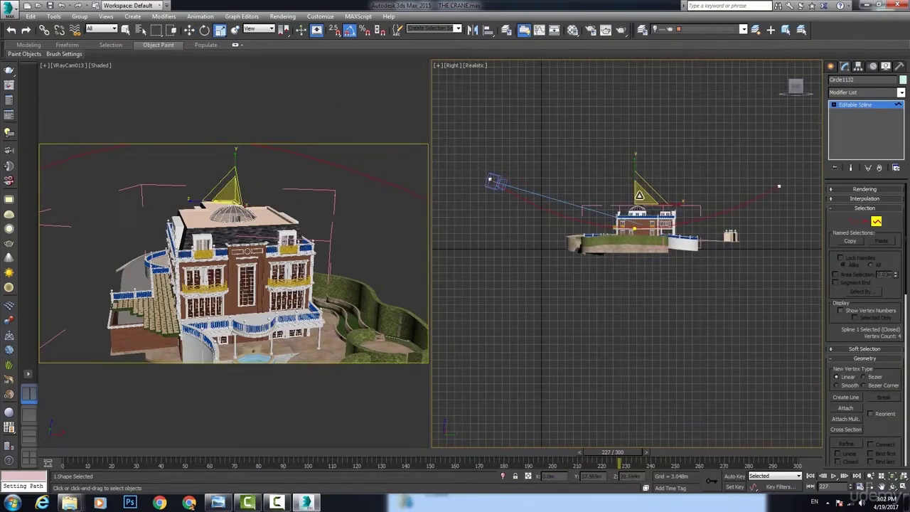
{"action": "left_click_drag", "start_coordinate": [701, 447], "coordinate": [763, 452]}
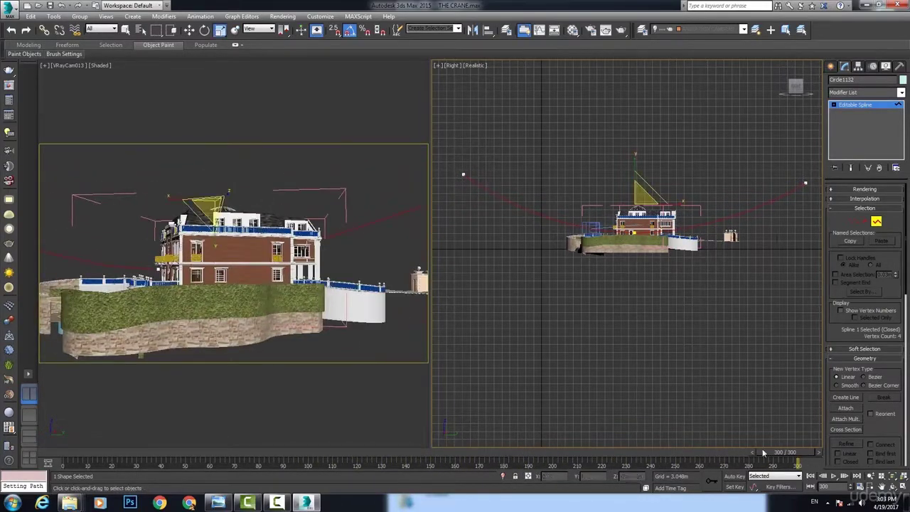
- Maximize the camera view and create an AVI preview animation of frames 0 to 300 at 1280 x 720 and 30 FPS
{"action": "right_click", "coordinate": [370, 93]}
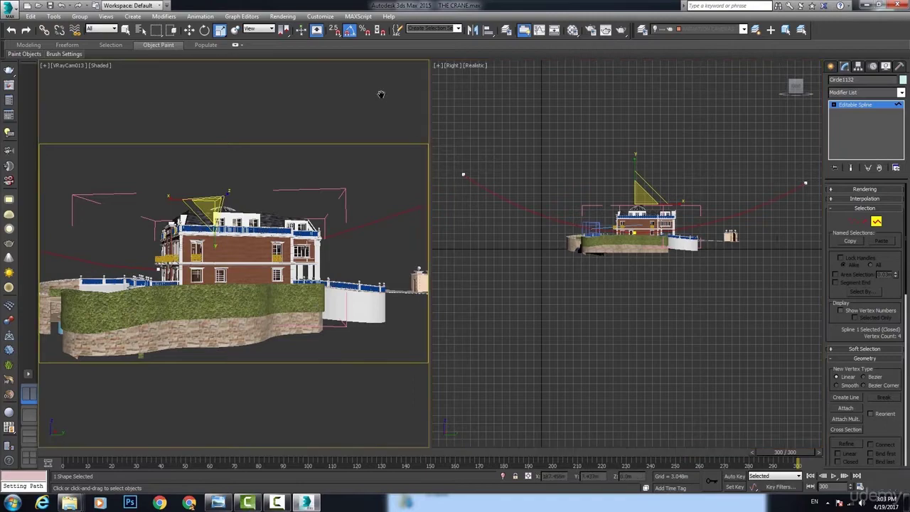
{"action": "left_click", "coordinate": [903, 486]}
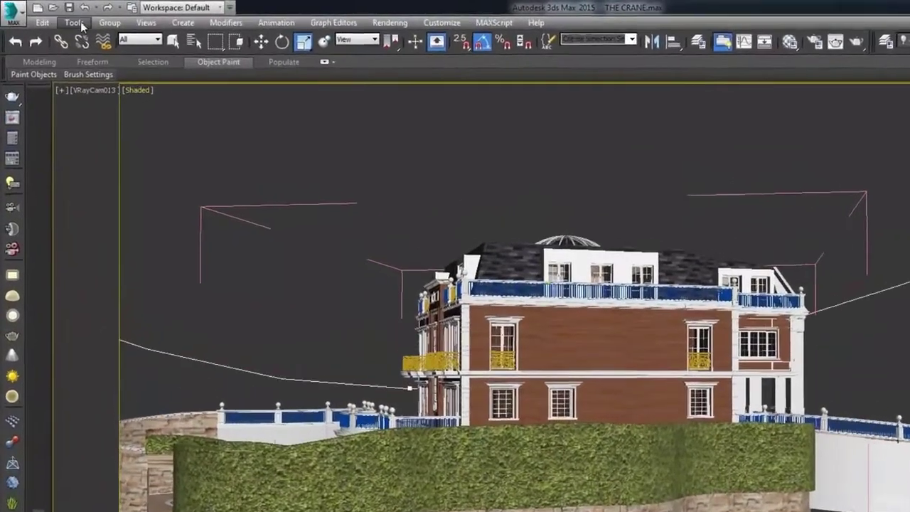
{"action": "left_click", "coordinate": [53, 16]}
{"action": "mouse_move", "coordinate": [128, 430]}
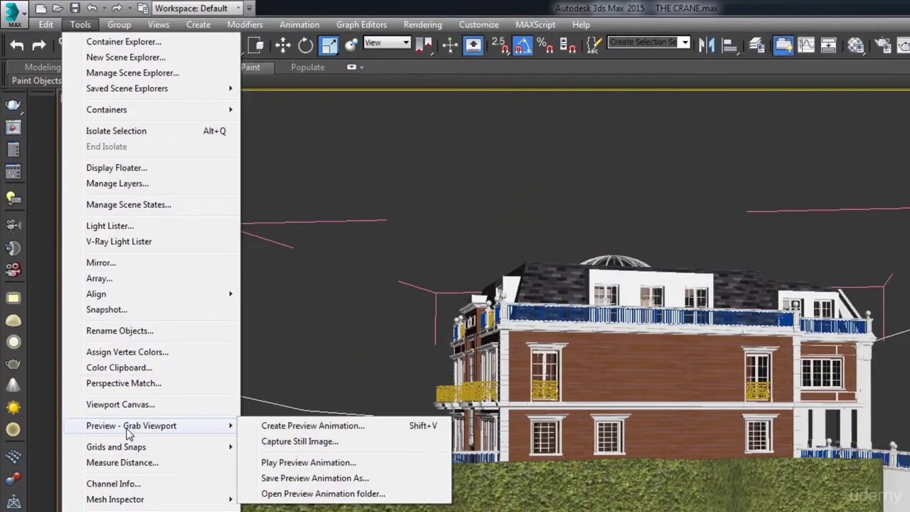
{"action": "left_click", "coordinate": [338, 427]}
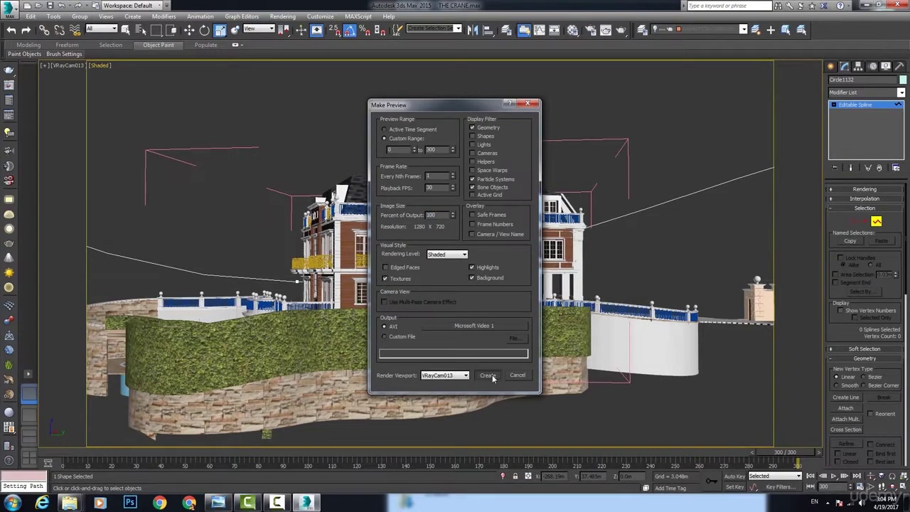
{"action": "left_click", "coordinate": [487, 375]}
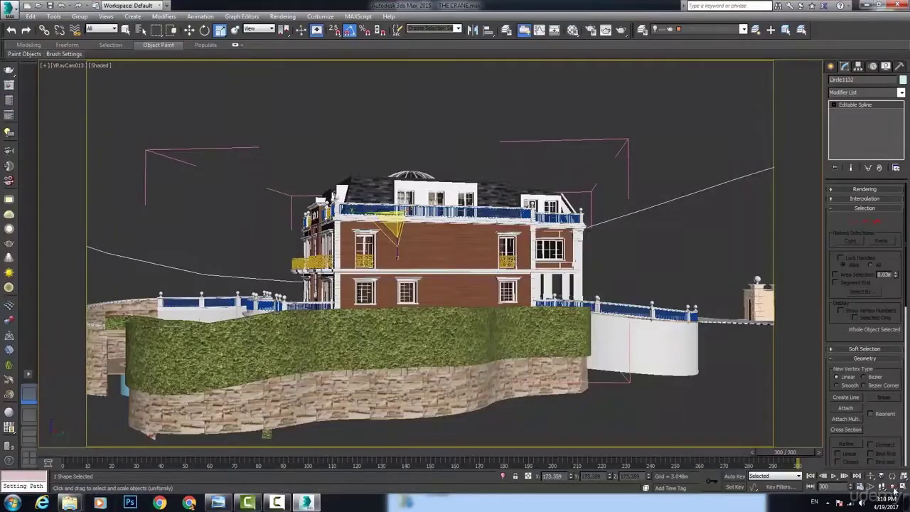
- Restore the two-viewport layout, scale the circular path up further from the top, and check the villa's framing along the timeline
{"action": "key", "text": "alt+w"}
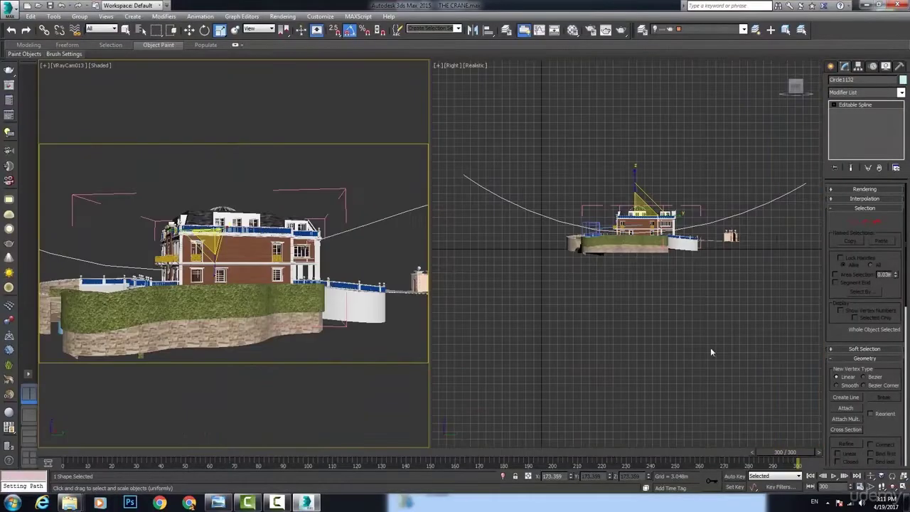
{"action": "key", "text": "t"}
{"action": "key", "text": "z"}
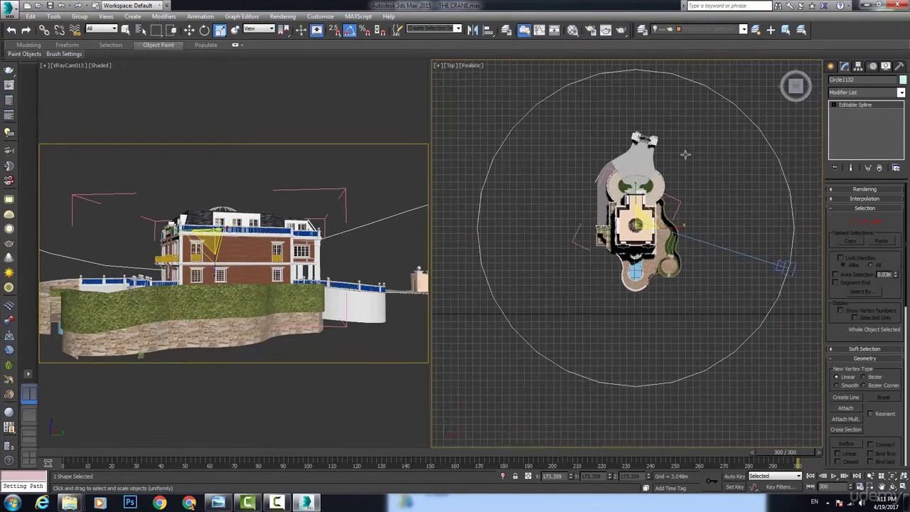
{"action": "left_click_drag", "start_coordinate": [641, 224], "coordinate": [644, 208]}
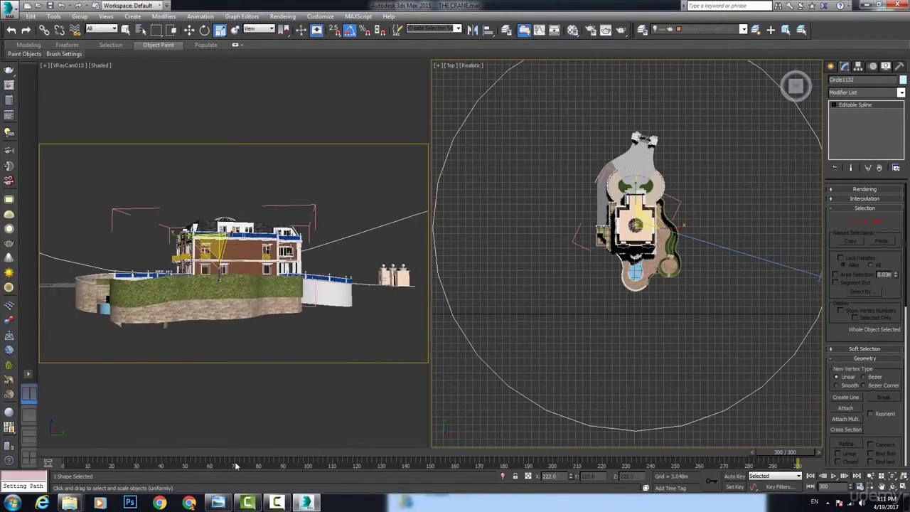
{"action": "left_click_drag", "start_coordinate": [779, 455], "coordinate": [681, 463]}
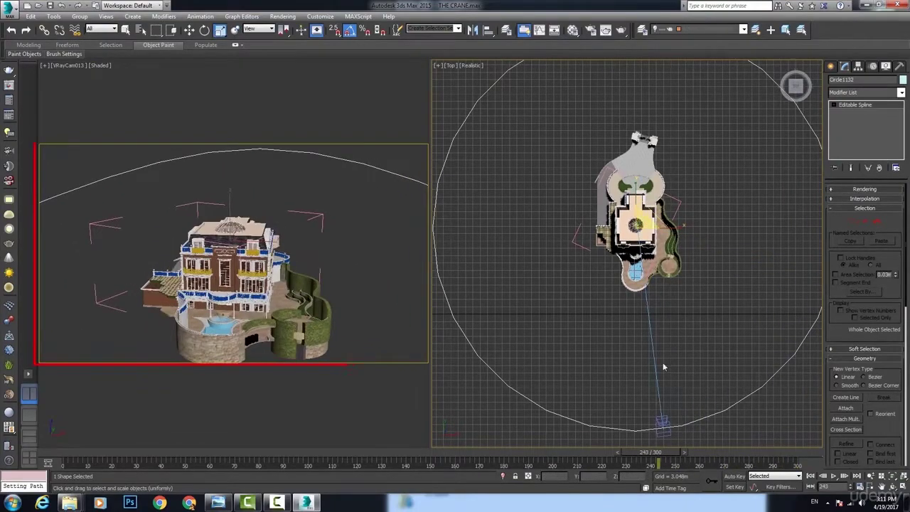
{"action": "left_click_drag", "start_coordinate": [653, 455], "coordinate": [580, 456]}
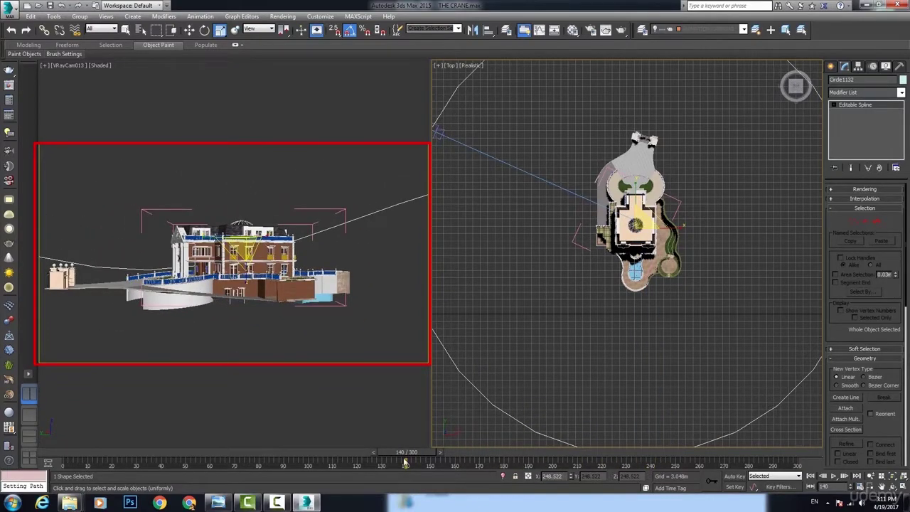
{"action": "left_click_drag", "start_coordinate": [340, 471], "coordinate": [254, 498]}
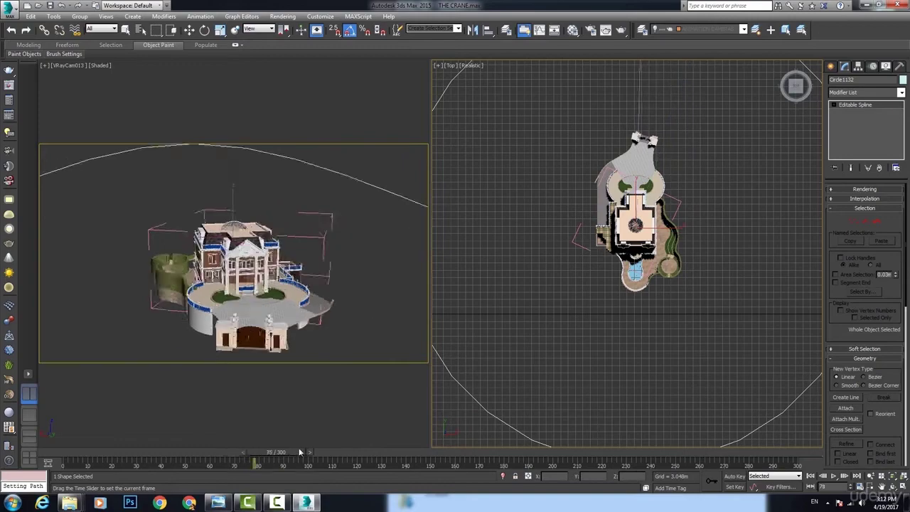
- Raise the path's two vertices at the villa's sides and check the camera's view along the timeline
{"action": "scroll", "coordinate": [611, 310], "scroll_direction": "down", "scroll_amount": 3}
{"action": "key", "text": "w"}
{"action": "left_click", "coordinate": [680, 325]}
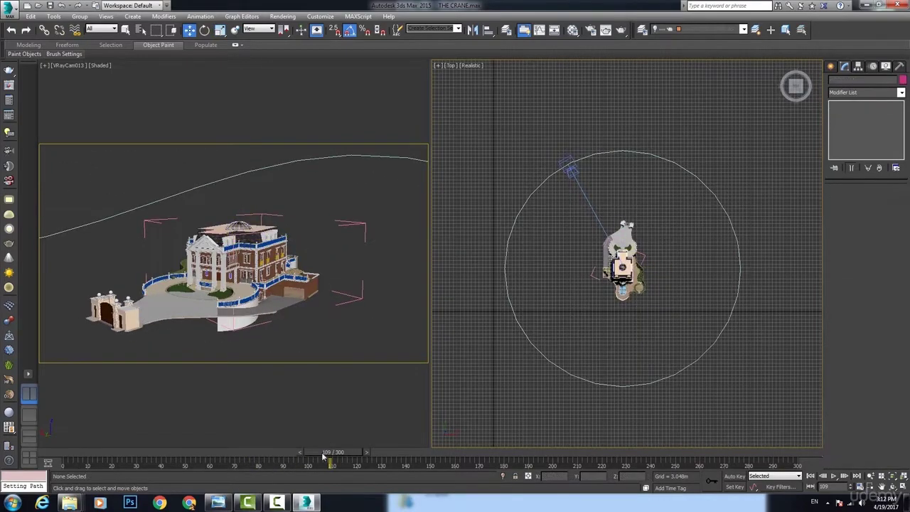
{"action": "left_click", "coordinate": [742, 269]}
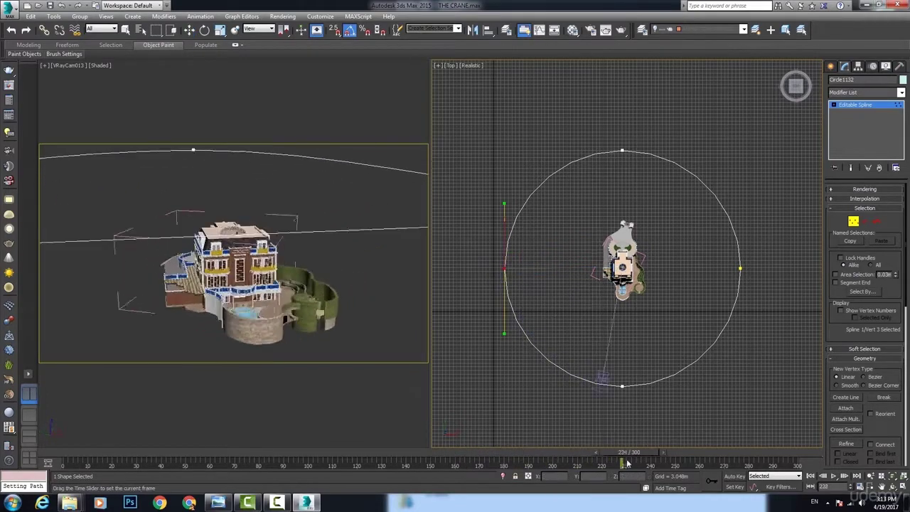
{"action": "left_click", "coordinate": [748, 199]}
- Extend the animation's end time to frame 400, move the orbiting camera's last key from frame 300 to 400, and play it
{"action": "left_click", "coordinate": [740, 296]}
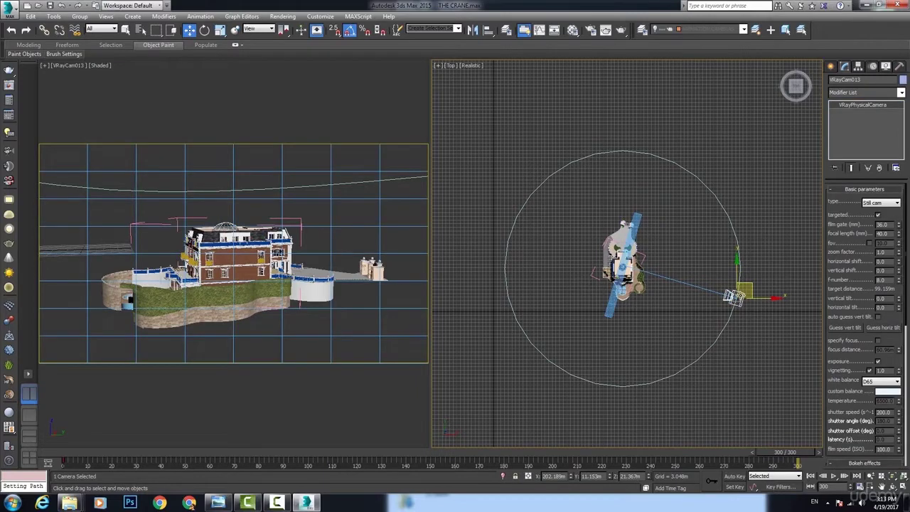
{"action": "right_click_drag", "start_coordinate": [747, 463], "coordinate": [751, 474], "text": "ctrl+alt"}
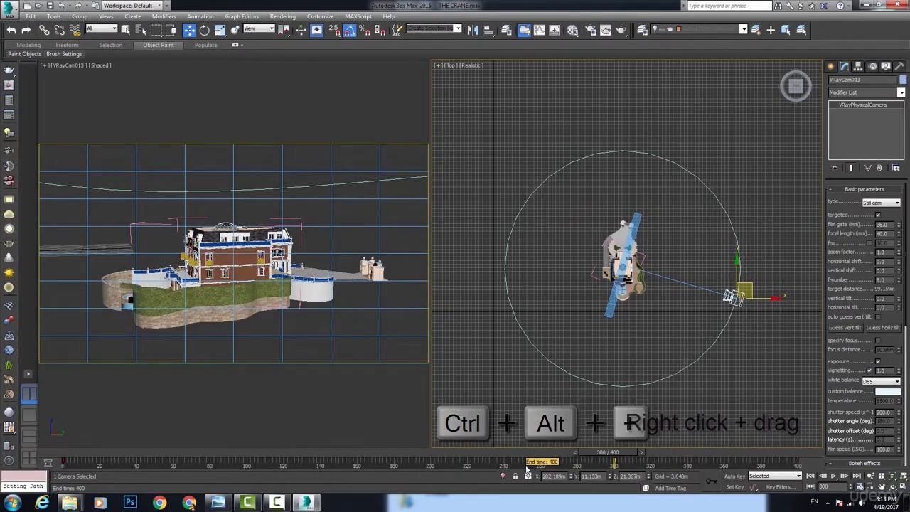
{"action": "left_click_drag", "start_coordinate": [614, 462], "coordinate": [798, 462]}
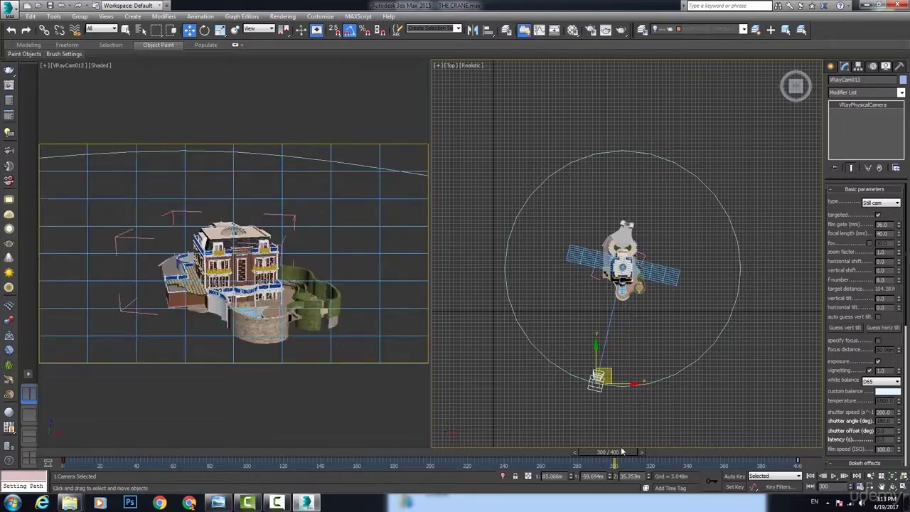
{"action": "left_click", "coordinate": [835, 476]}
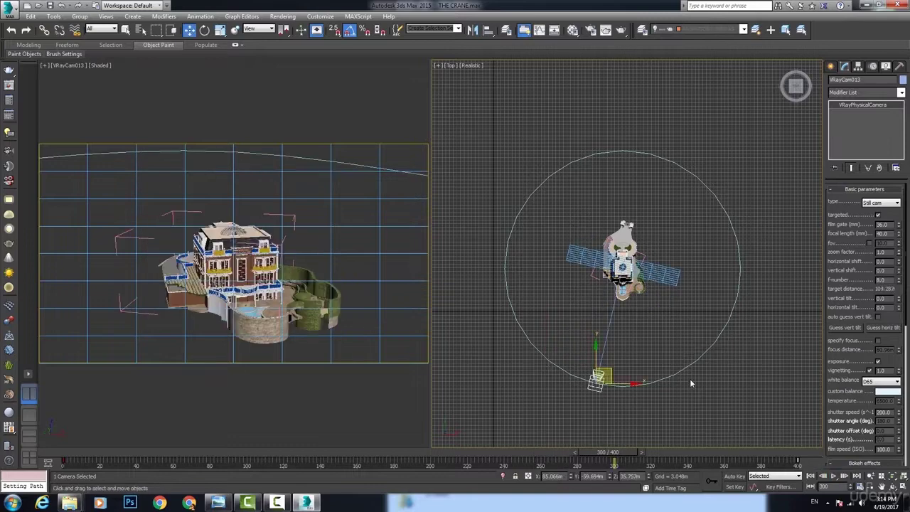
- Close the open group around the villa and clear the selection
{"action": "key", "text": "w"}
{"action": "left_click", "coordinate": [629, 310]}
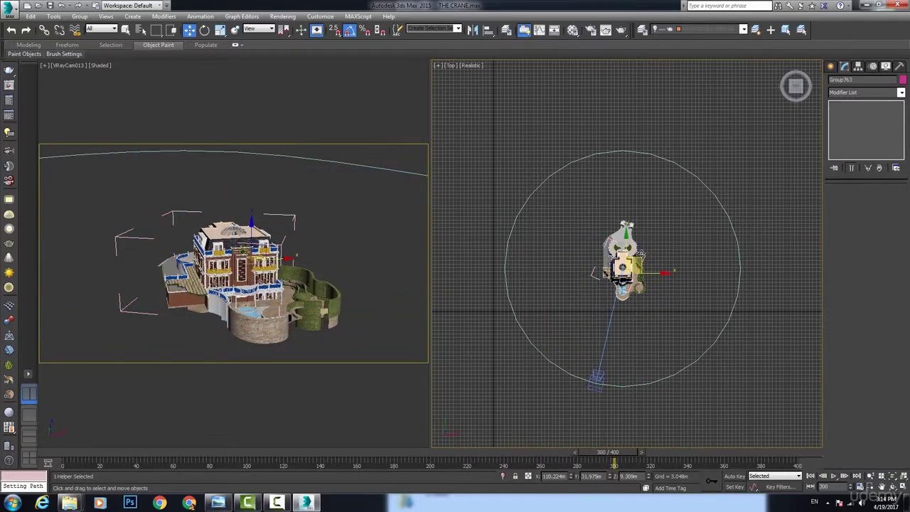
{"action": "left_click", "coordinate": [80, 16]}
{"action": "left_click", "coordinate": [501, 239]}
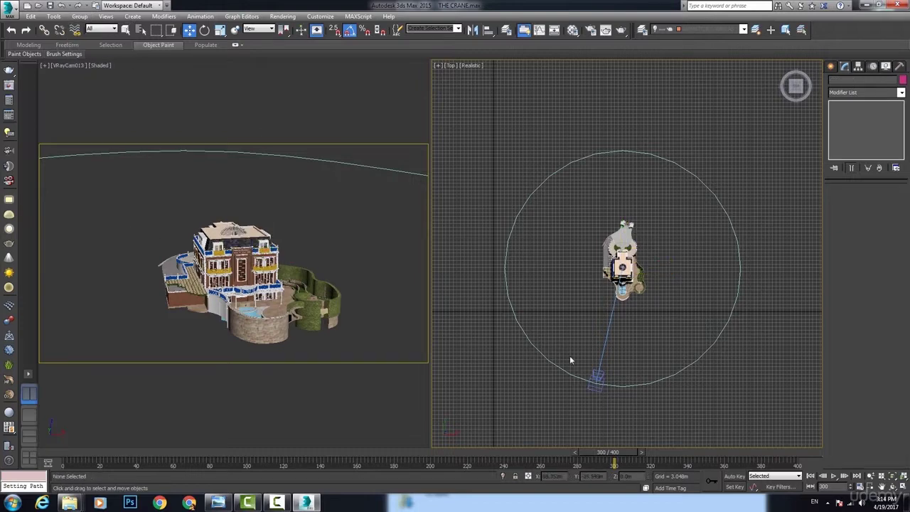
- Create a preview animation of the VRayCam013 view over frames 0 to 400 as a shaded 1280 x 720 AVI
{"action": "left_click", "coordinate": [350, 249]}
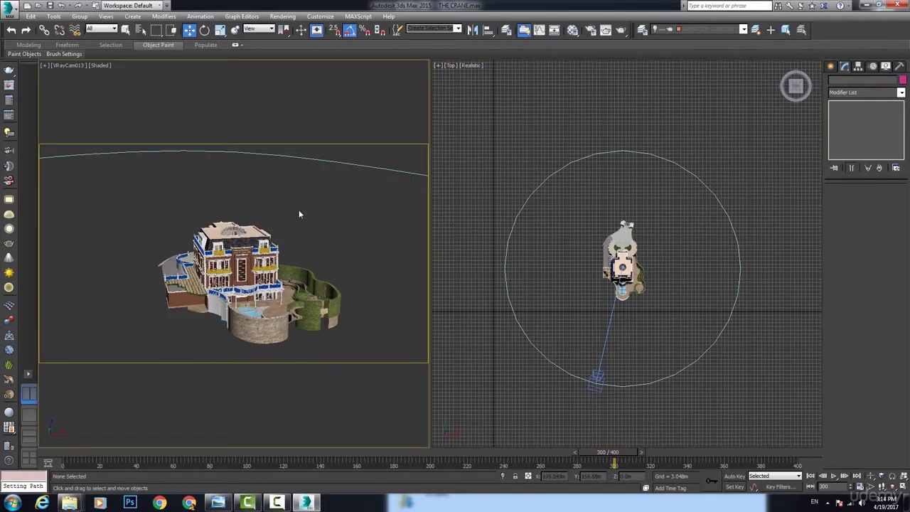
{"action": "left_click", "coordinate": [53, 16]}
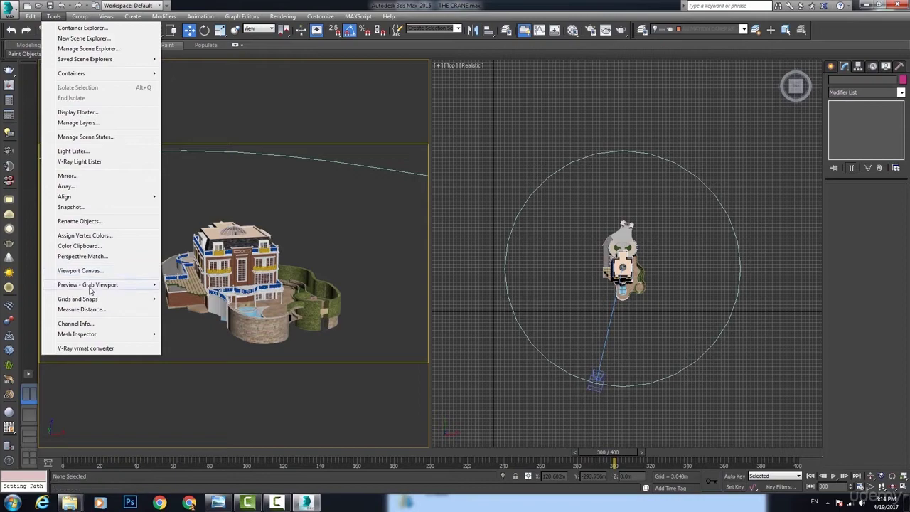
{"action": "mouse_move", "coordinate": [92, 288]}
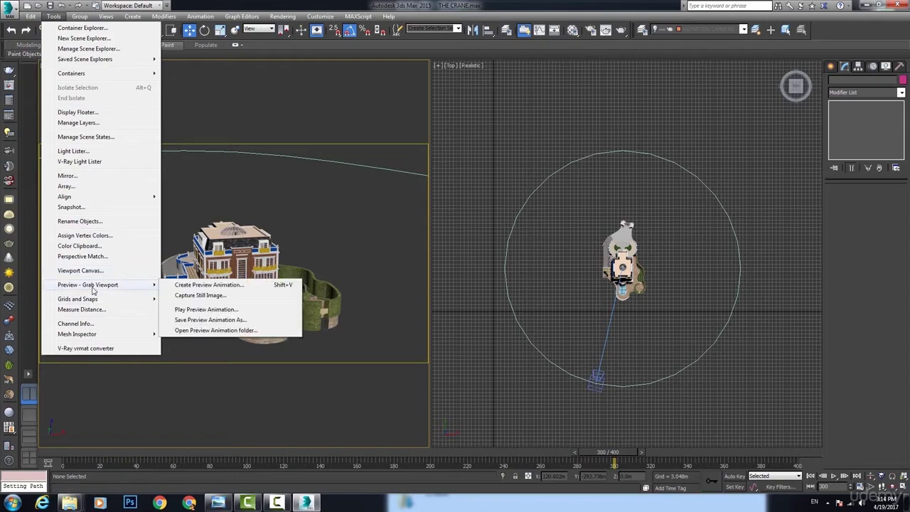
{"action": "left_click", "coordinate": [208, 287]}
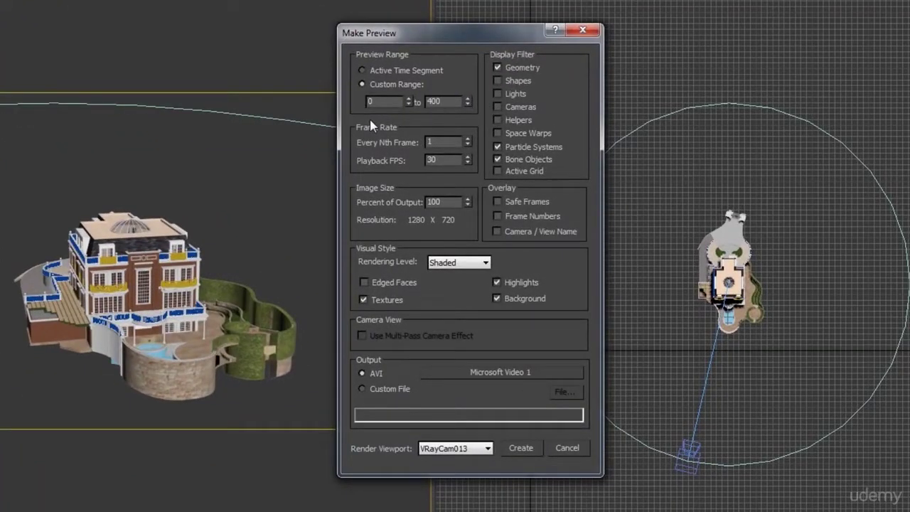
{"action": "left_click", "coordinate": [528, 450]}
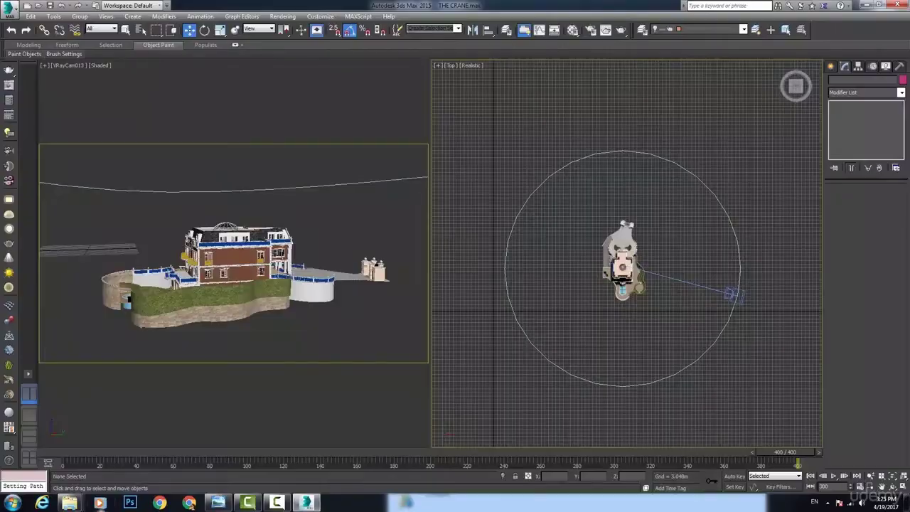
- Switch to Windows Explorer and open the previews folder of the CASE STUDY COOMBE GREEN project under 1-UDEMY
{"action": "left_click", "coordinate": [12, 503]}
{"action": "left_click", "coordinate": [441, 236]}
{"action": "key", "text": "super+e"}
{"action": "double_click", "coordinate": [126, 72]}
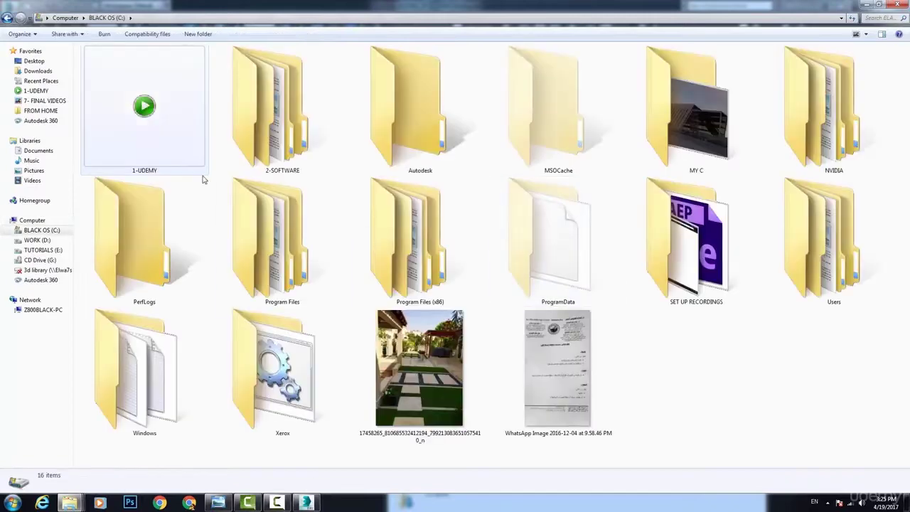
{"action": "double_click", "coordinate": [143, 97]}
{"action": "left_click", "coordinate": [514, 124]}
{"action": "double_click", "coordinate": [514, 123]}
{"action": "double_click", "coordinate": [146, 62]}
{"action": "double_click", "coordinate": [122, 82]}
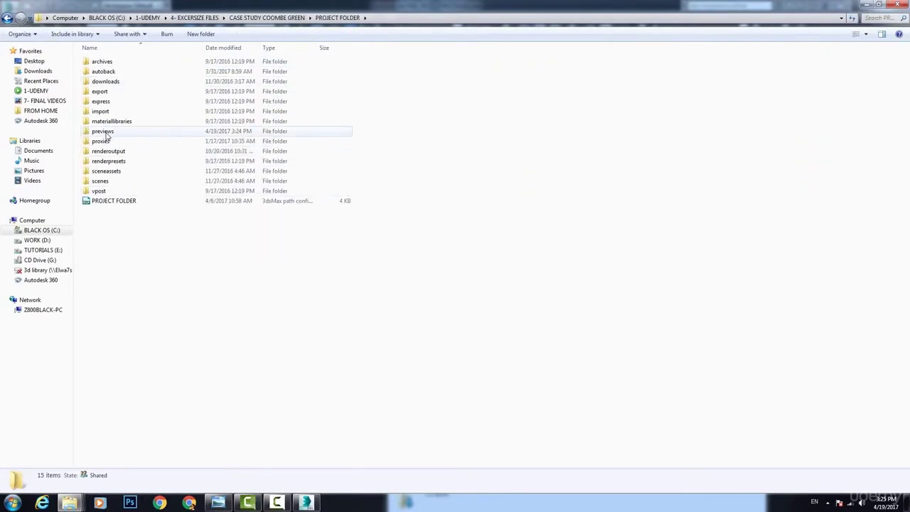
{"action": "double_click", "coordinate": [103, 132]}
- Rename the new villa preview video as TURNTABLE
{"action": "left_click", "coordinate": [109, 80]}
{"action": "left_click", "coordinate": [107, 79]}
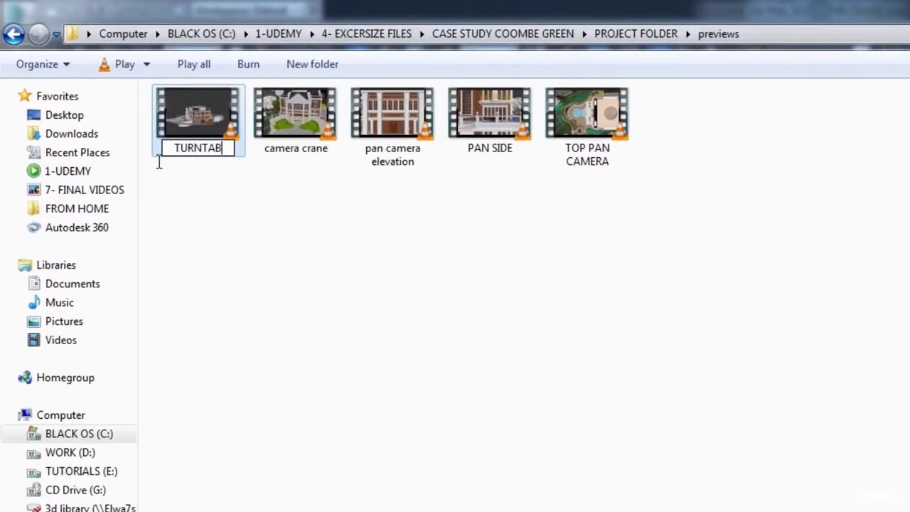
{"action": "key", "text": "Return"}
- Switch back to 3ds Max and save the scene under the new name THE TURNTABLE
{"action": "left_click", "coordinate": [306, 502]}
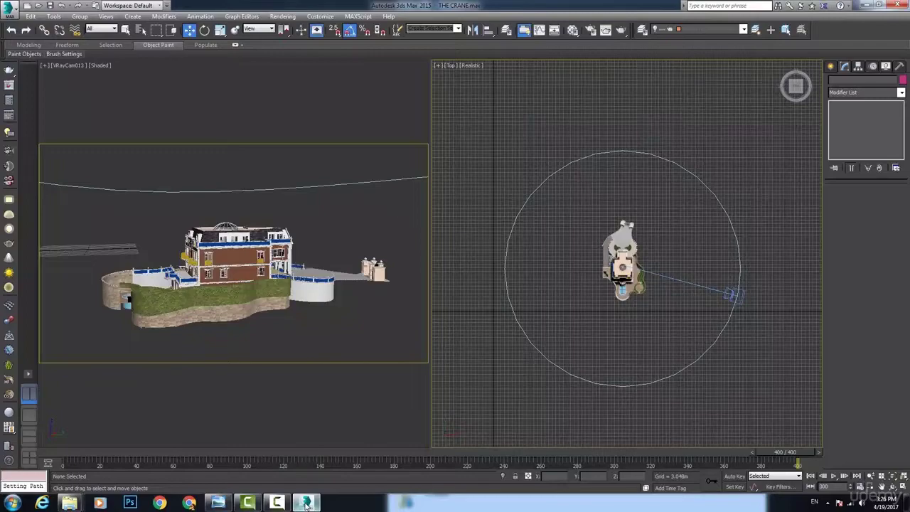
{"action": "left_click", "coordinate": [11, 8]}
{"action": "left_click", "coordinate": [28, 113]}
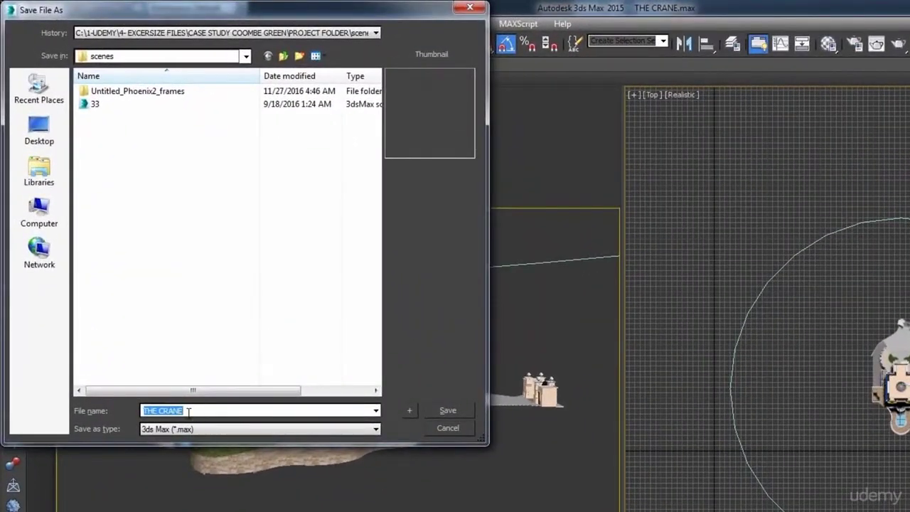
{"action": "type", "text": "THE TURNTABL"}
{"action": "left_click", "coordinate": [435, 410]}
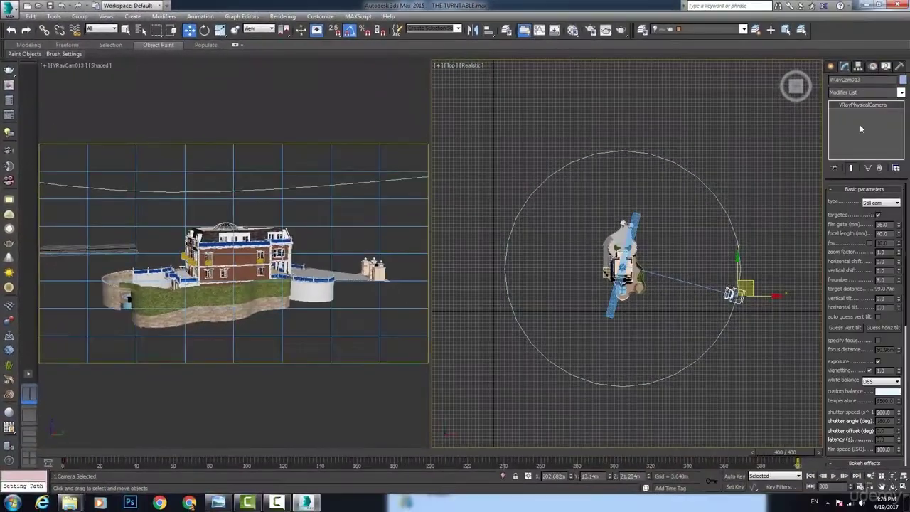
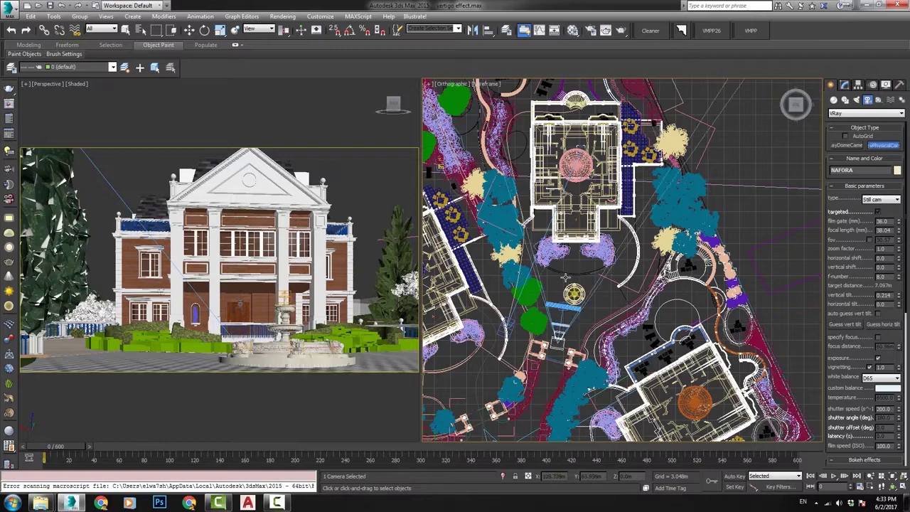
- Create a targeted VRay physical camera facing the front villa in the vertigo effect scene, look through it and adjust its framing
{"action": "left_click_drag", "start_coordinate": [570, 224], "coordinate": [571, 214]}
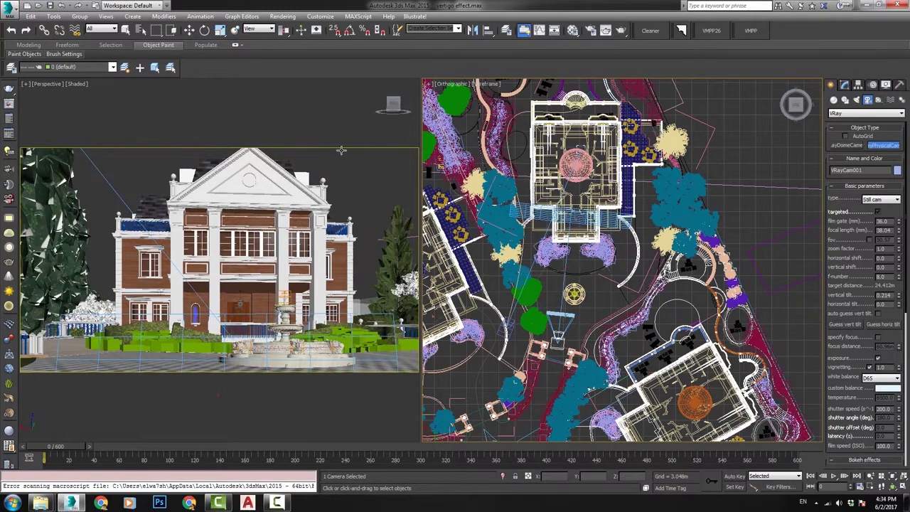
{"action": "key", "text": "c"}
{"action": "middle_click_drag", "start_coordinate": [248, 212], "coordinate": [246, 284]}
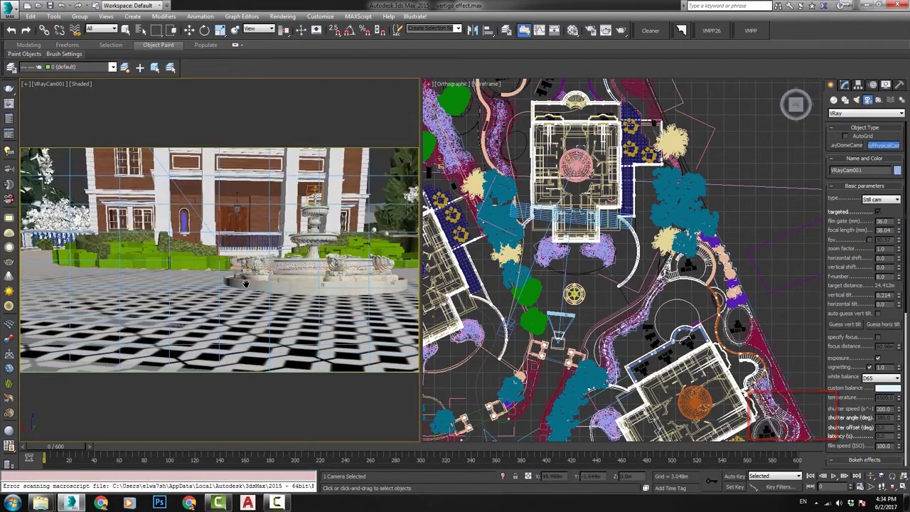
{"action": "key", "text": "Up"}
{"action": "left_click_drag", "start_coordinate": [248, 282], "coordinate": [271, 237]}
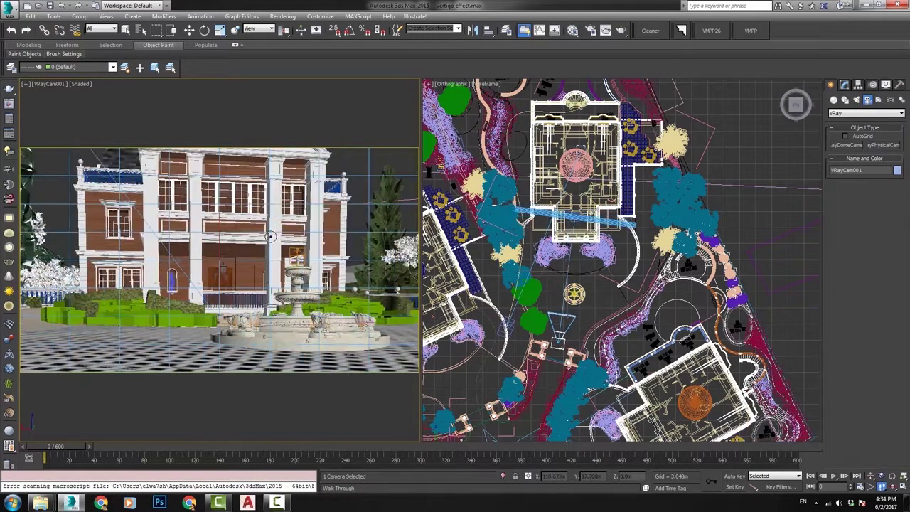
{"action": "key", "text": "Up"}
{"action": "key", "text": "shift+Down"}
{"action": "left_click_drag", "start_coordinate": [270, 234], "coordinate": [271, 232]}
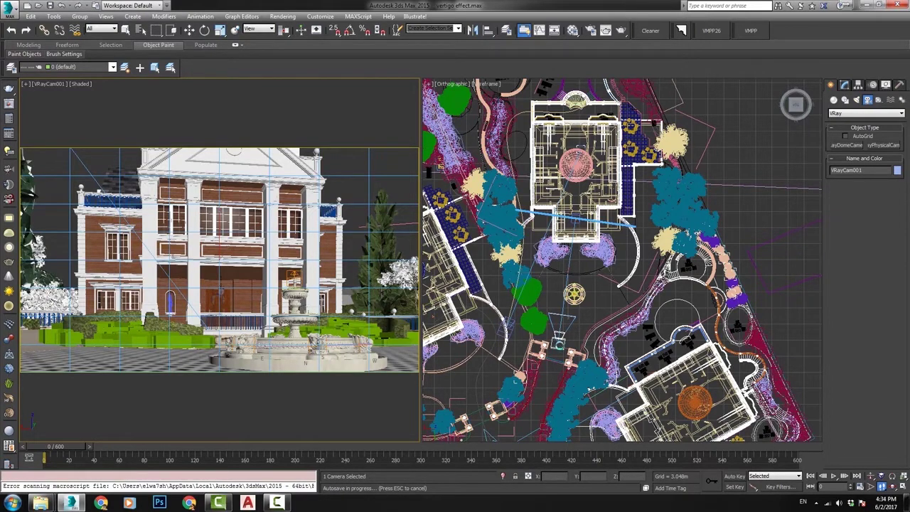
- Move the camera slightly back from the villa between the gate pillars and set its focal length to 33.475 mm
{"action": "left_click", "coordinate": [189, 30]}
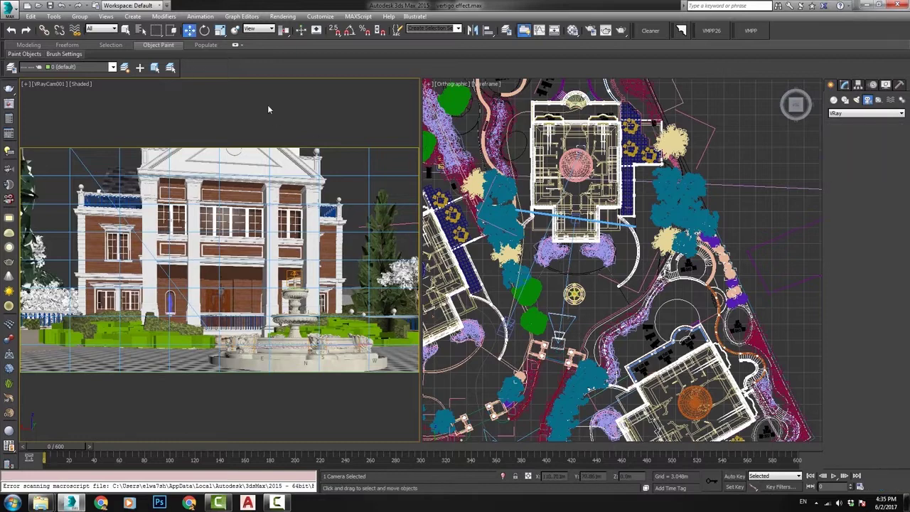
{"action": "left_click", "coordinate": [559, 343]}
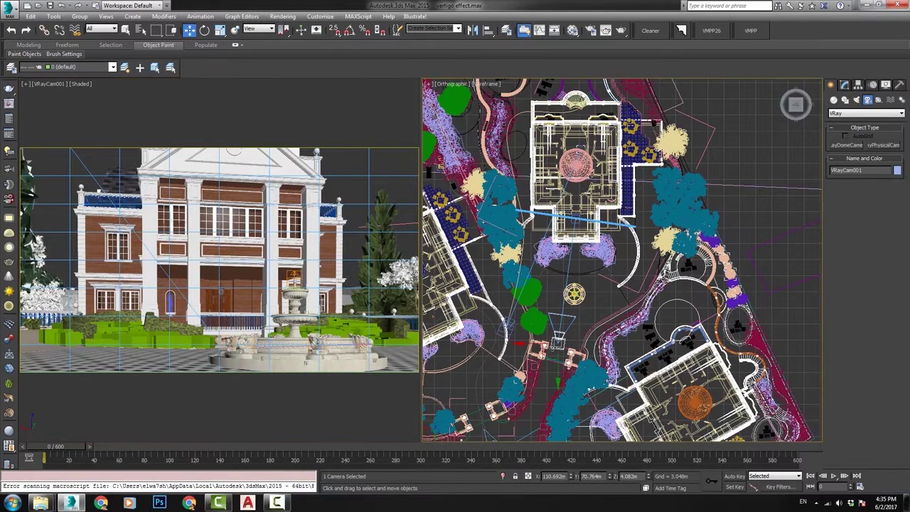
{"action": "mouse_move", "coordinate": [552, 351]}
{"action": "left_mouse_down"}
{"action": "mouse_move", "coordinate": [545, 373]}
{"action": "mouse_move", "coordinate": [552, 367]}
{"action": "left_mouse_up"}
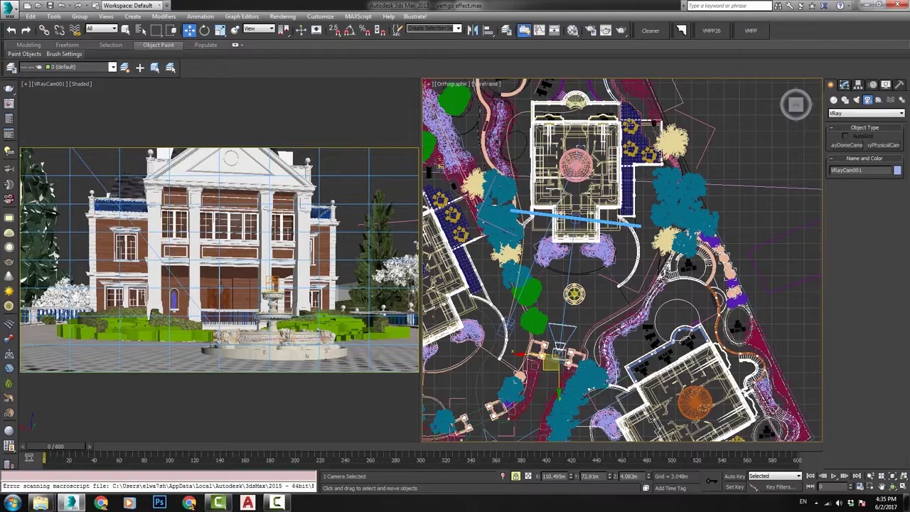
{"action": "left_click", "coordinate": [845, 84]}
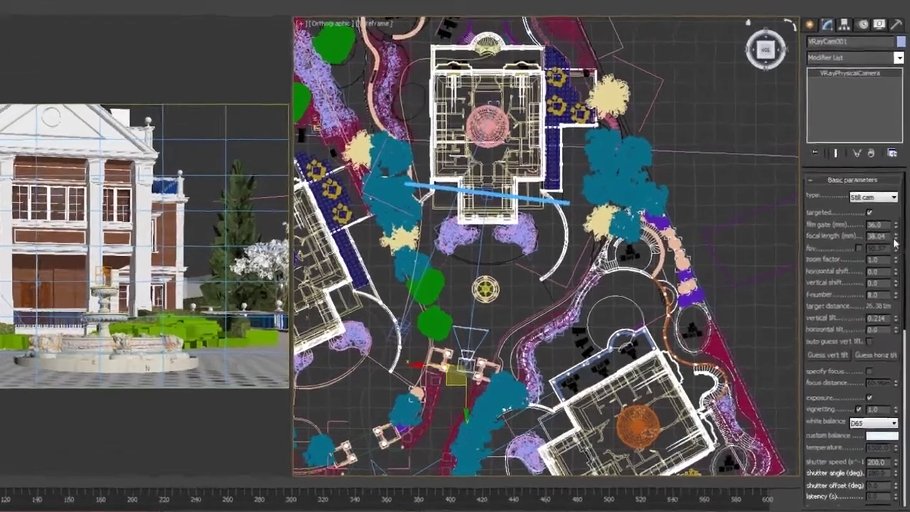
{"action": "left_click_drag", "start_coordinate": [899, 254], "coordinate": [891, 237]}
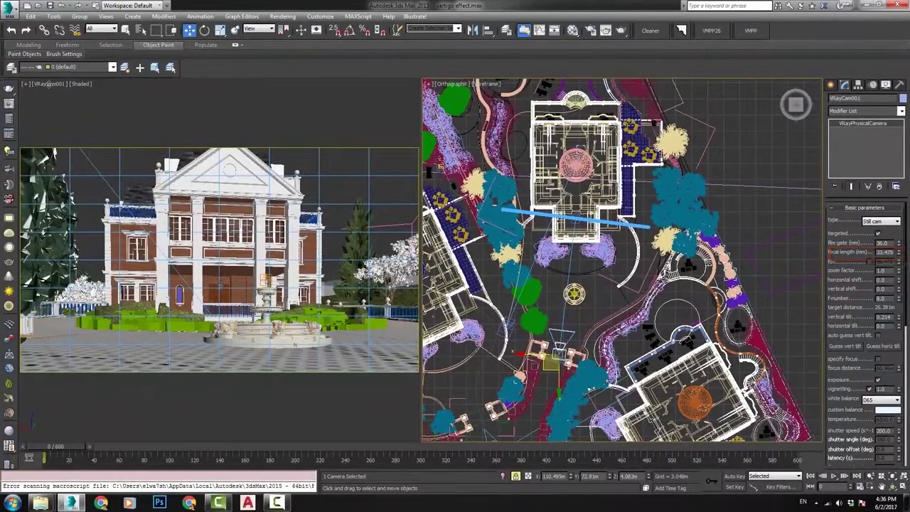
- Select the camera's target and raise it to a height of about 10 m to frame the whole facade
{"action": "right_click", "coordinate": [558, 343]}
{"action": "left_click", "coordinate": [549, 342]}
{"action": "mouse_move", "coordinate": [648, 477]}
{"action": "left_mouse_down"}
{"action": "mouse_move", "coordinate": [649, 464]}
{"action": "mouse_move", "coordinate": [649, 475]}
{"action": "left_mouse_up"}
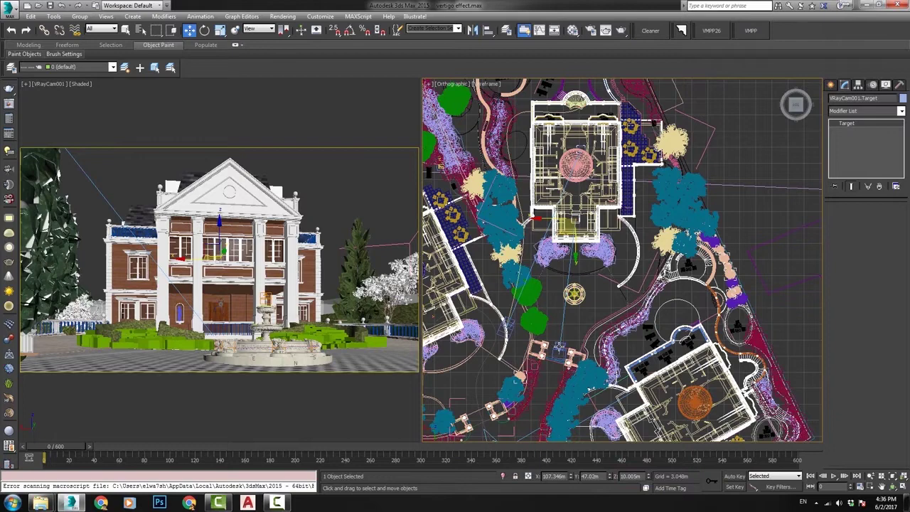
- Reselect the camera and shorten the animation's end time to frame 300
{"action": "left_click", "coordinate": [560, 348]}
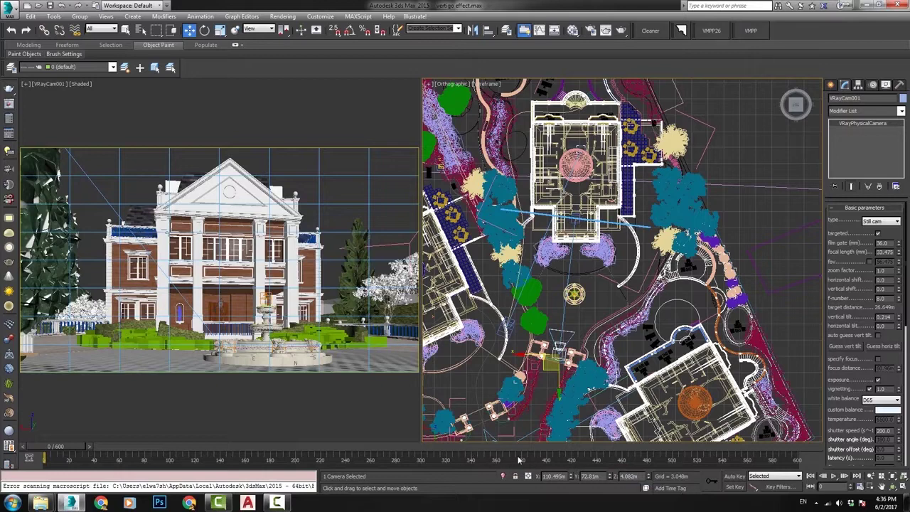
{"action": "right_click_drag", "start_coordinate": [627, 466], "coordinate": [806, 457], "text": "ctrl+alt"}
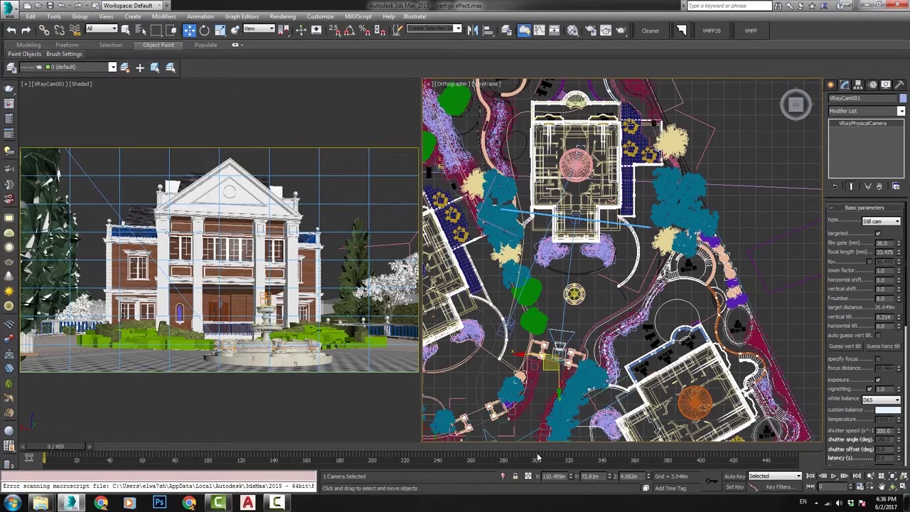
{"action": "right_click_drag", "start_coordinate": [589, 458], "coordinate": [759, 458], "text": "ctrl+alt"}
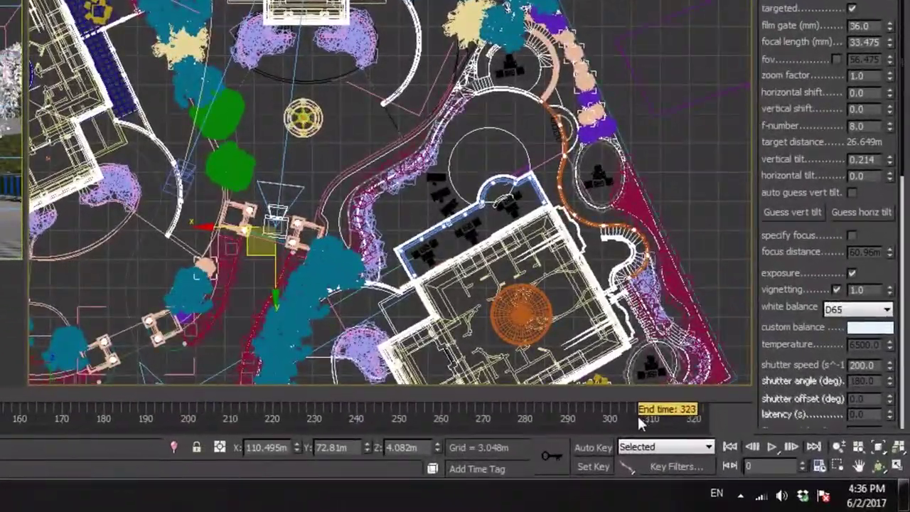
{"action": "right_click_drag", "start_coordinate": [638, 418], "coordinate": [706, 420], "text": "ctrl+alt"}
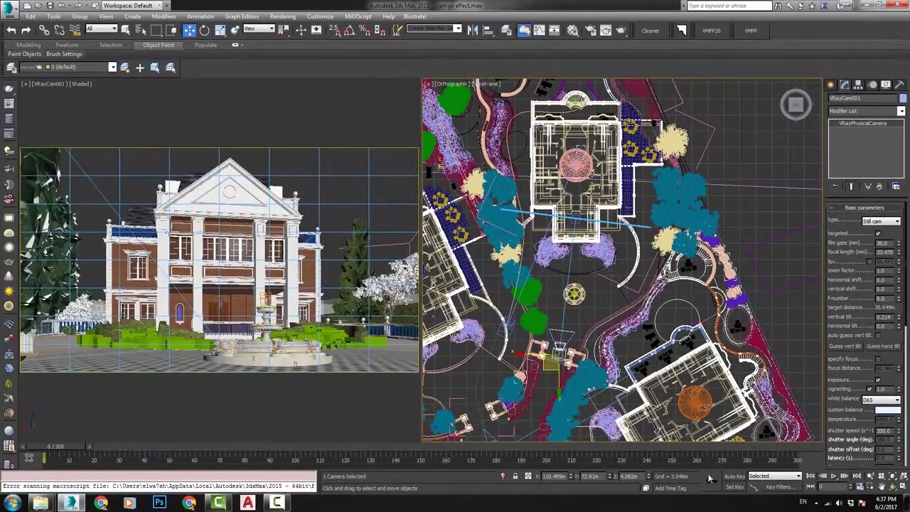
- Turn on Auto Key, go to frame 300 and dolly the camera towards the villa to just before the fountain
{"action": "left_click", "coordinate": [734, 475]}
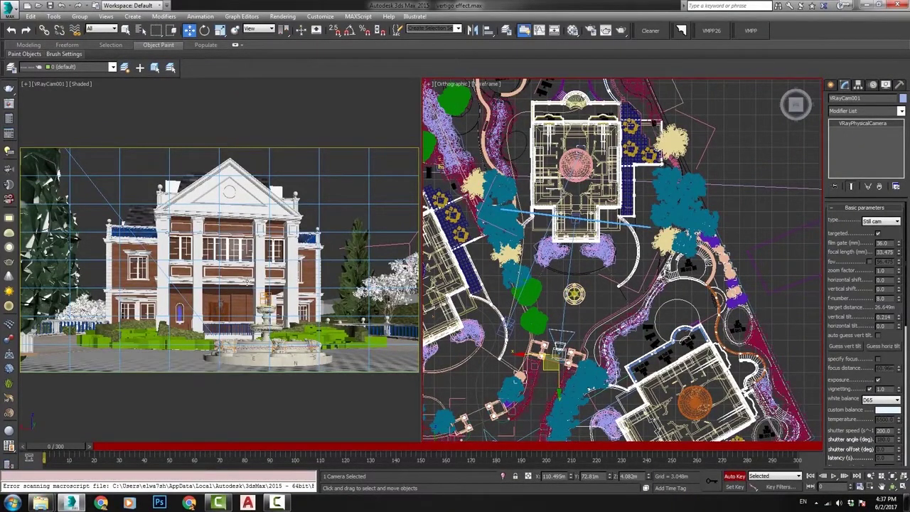
{"action": "left_click_drag", "start_coordinate": [83, 449], "coordinate": [819, 453]}
{"action": "left_click", "coordinate": [872, 477]}
{"action": "left_click_drag", "start_coordinate": [241, 326], "coordinate": [242, 302]}
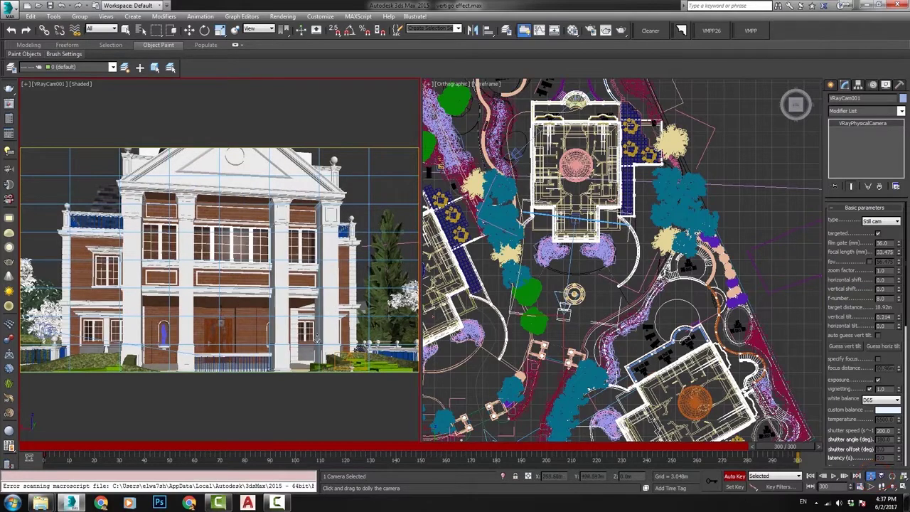
{"action": "left_click_drag", "start_coordinate": [311, 343], "coordinate": [302, 306]}
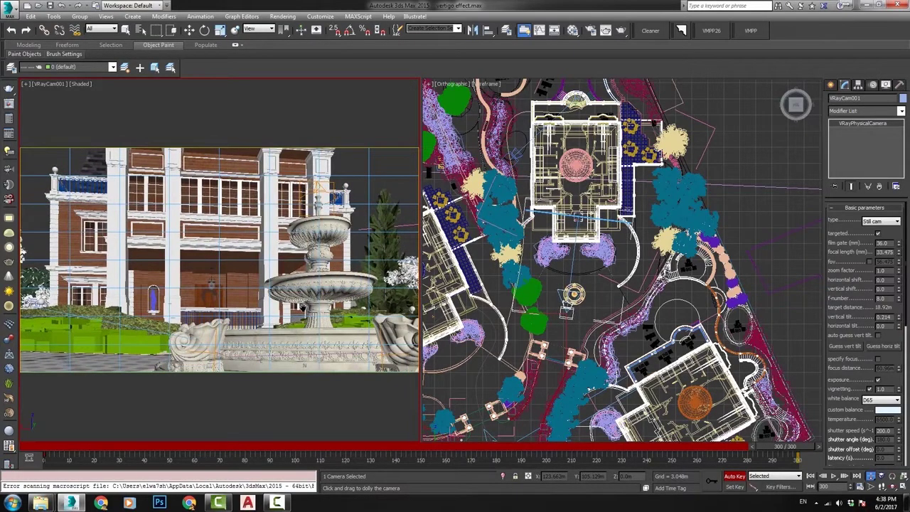
- Set the camera's focal length to 20 mm at frame 300
{"action": "left_click_drag", "start_coordinate": [747, 449], "coordinate": [806, 495]}
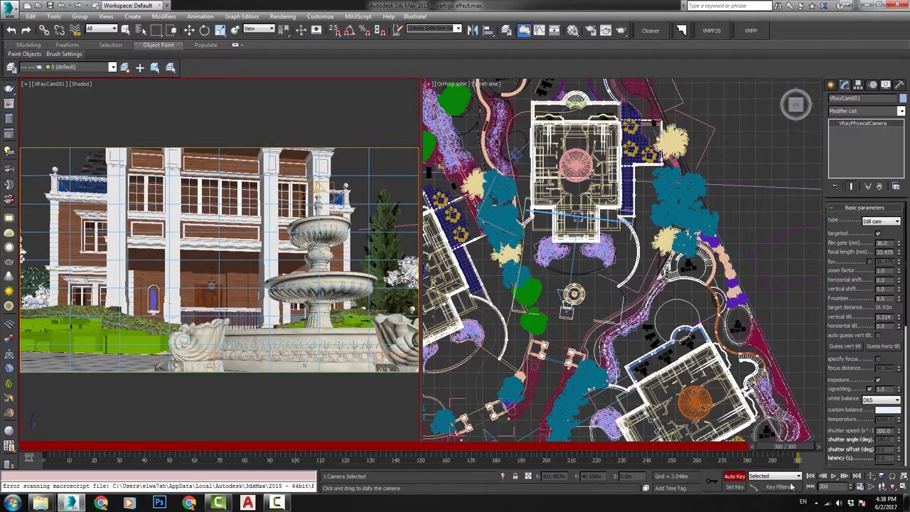
{"action": "left_click_drag", "start_coordinate": [896, 253], "coordinate": [901, 270]}
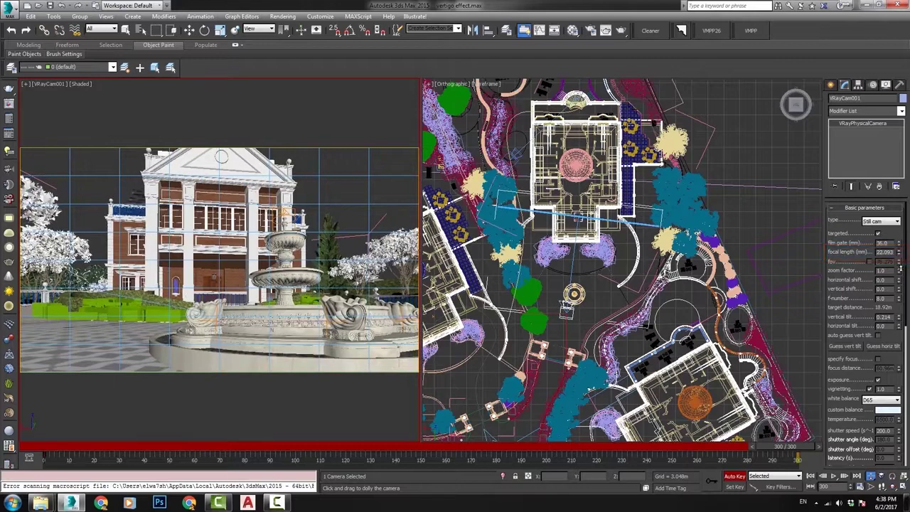
{"action": "left_click_drag", "start_coordinate": [901, 269], "coordinate": [901, 270]}
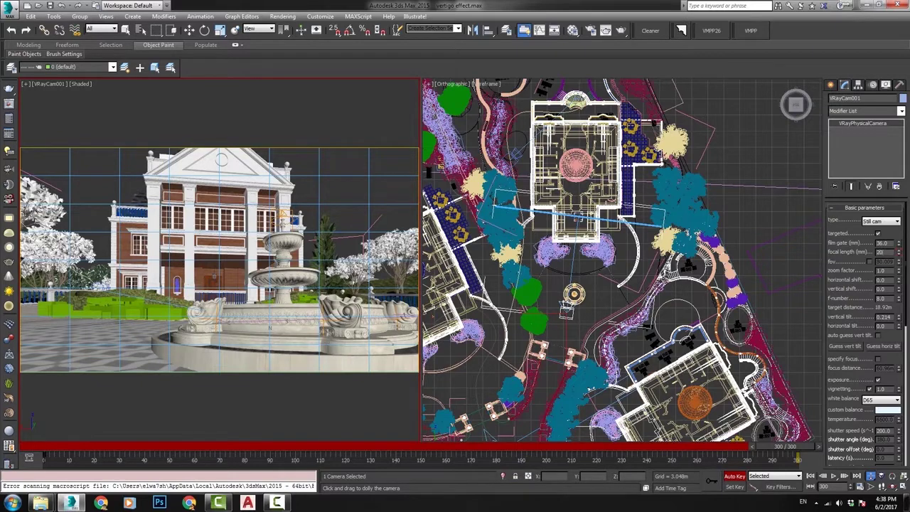
{"action": "left_click_drag", "start_coordinate": [898, 252], "coordinate": [898, 253]}
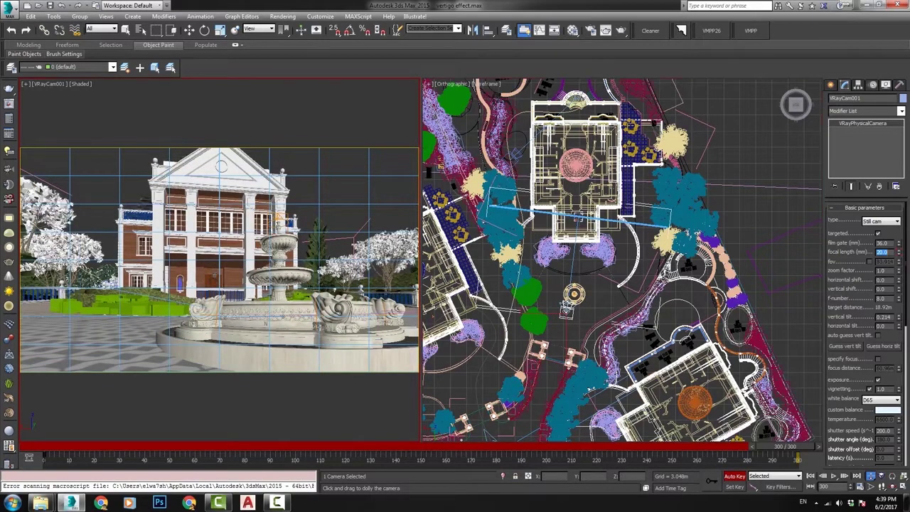
- Raise the camera's target to about 10.1 m at frame 300 and scrub back to frame 0 to check the movement
{"action": "key", "text": "w"}
{"action": "right_click", "coordinate": [567, 302]}
{"action": "left_click", "coordinate": [518, 323]}
{"action": "left_click_drag", "start_coordinate": [648, 477], "coordinate": [650, 463]}
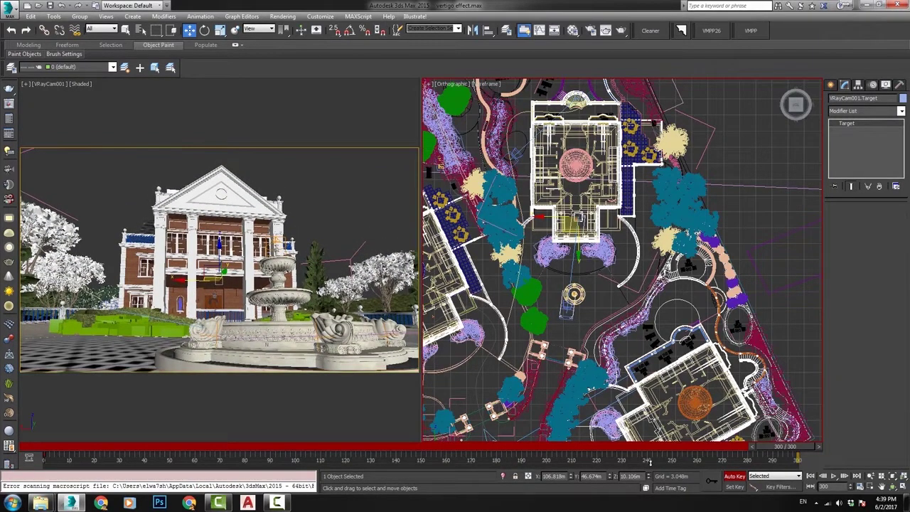
{"action": "left_click_drag", "start_coordinate": [770, 448], "coordinate": [22, 443]}
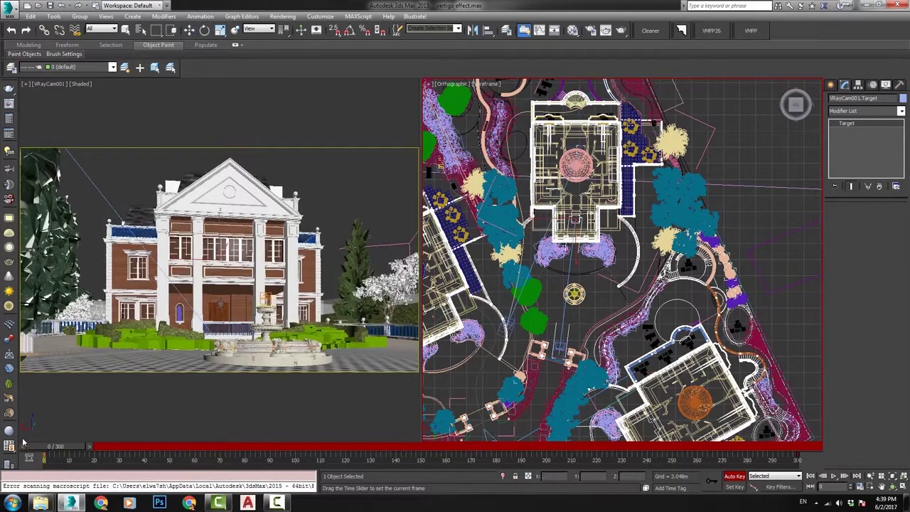
- Scrub the timeline to the end to check the vertigo move and turn off Auto Key
{"action": "left_click_drag", "start_coordinate": [237, 442], "coordinate": [796, 447]}
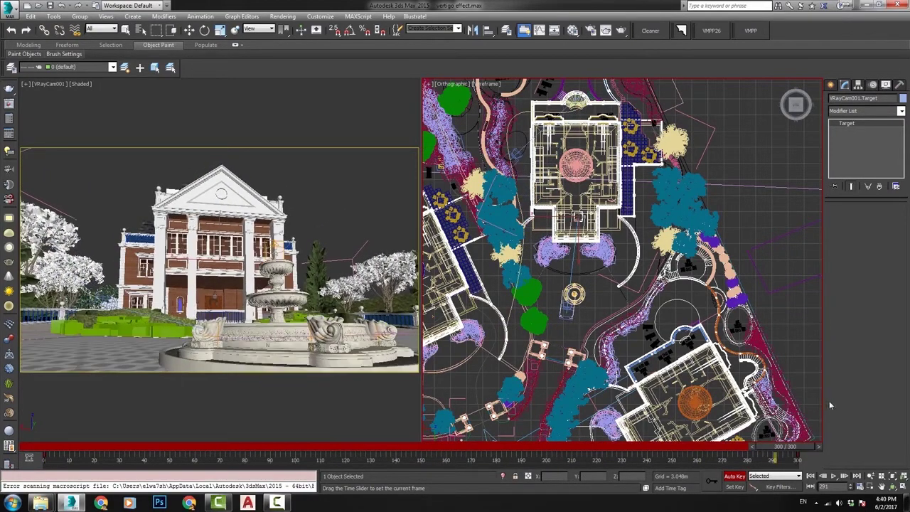
{"action": "key", "text": "w"}
{"action": "left_click", "coordinate": [735, 475]}
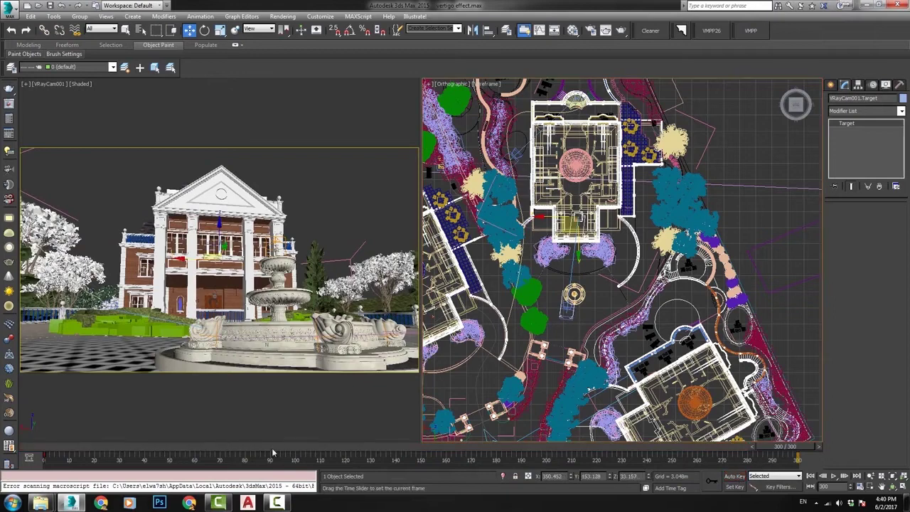
- Return to the first frame, maximize the camera view and create a 0–300 AVI preview animation of it at 100 percent output size
{"action": "left_click", "coordinate": [810, 475]}
{"action": "left_click", "coordinate": [904, 487]}
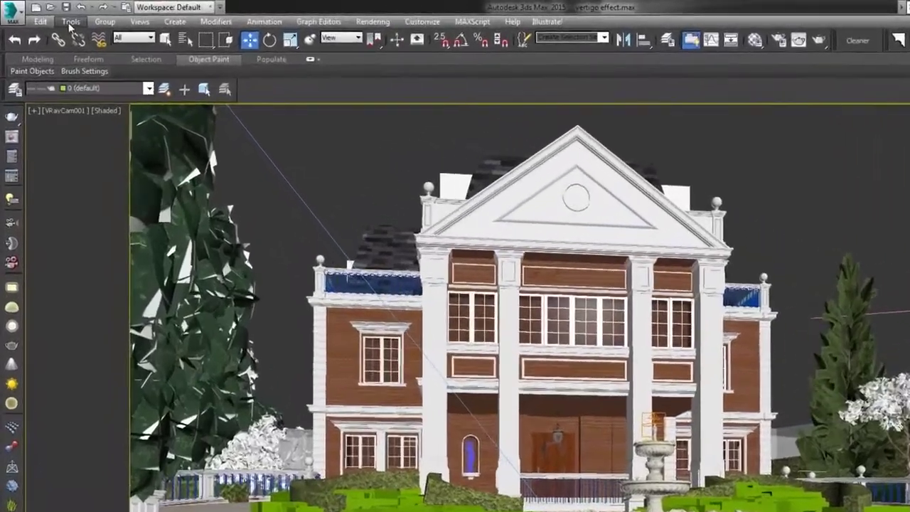
{"action": "left_click", "coordinate": [54, 16]}
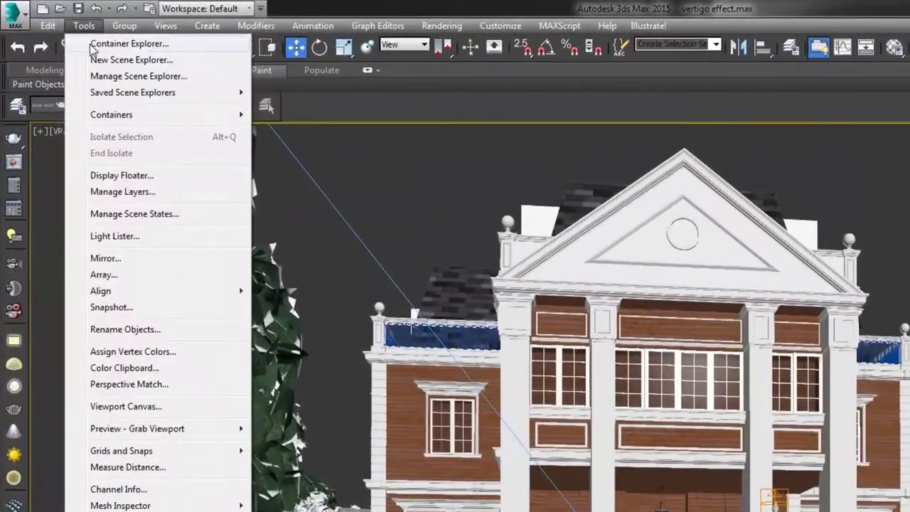
{"action": "mouse_move", "coordinate": [130, 430]}
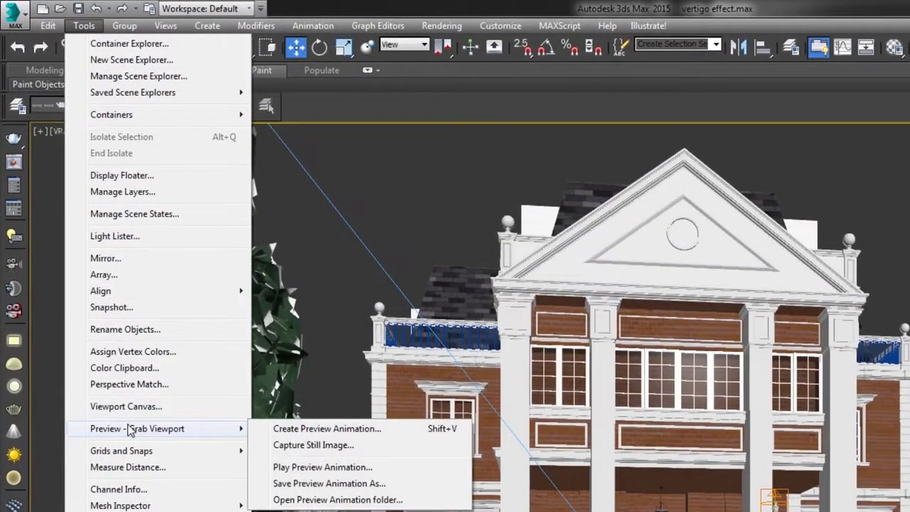
{"action": "left_click", "coordinate": [330, 429]}
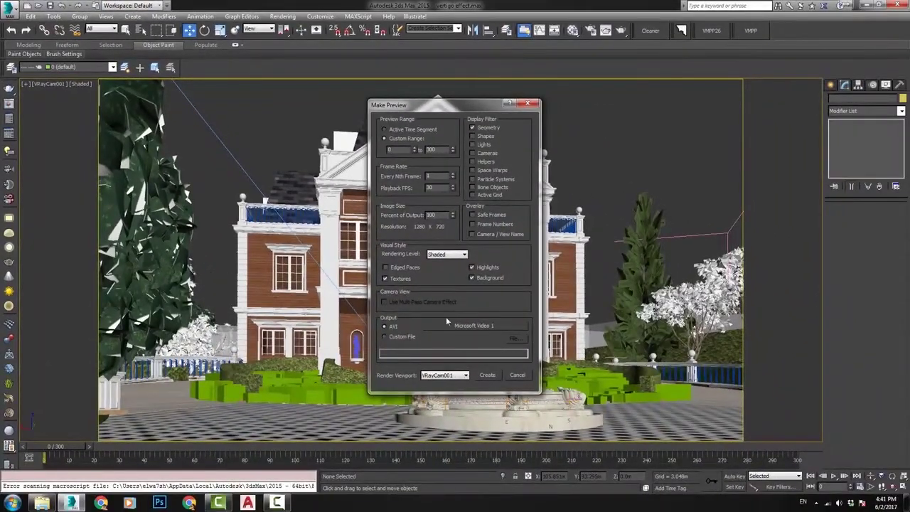
{"action": "left_click", "coordinate": [487, 376]}
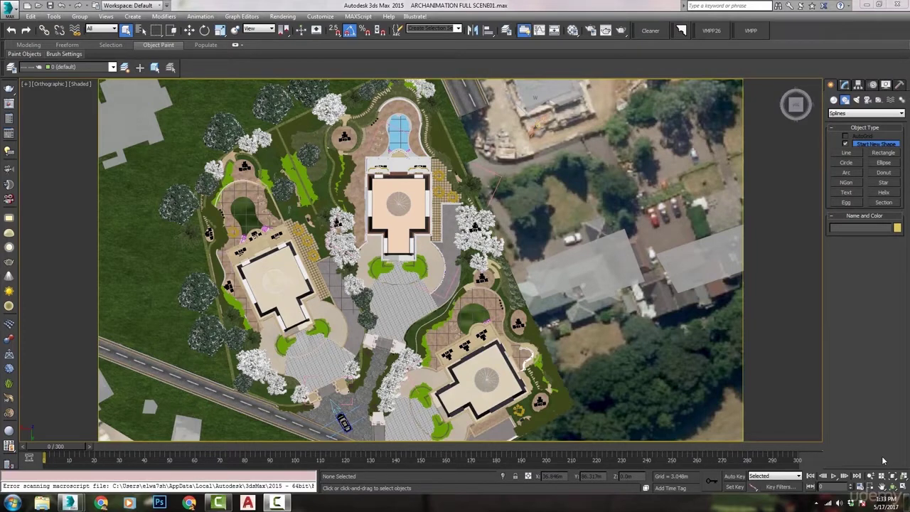
- In wireframe, draw a seven-vertex line as a camera path running from the villa's front drive along its side and around the back
{"action": "left_click", "coordinate": [845, 153]}
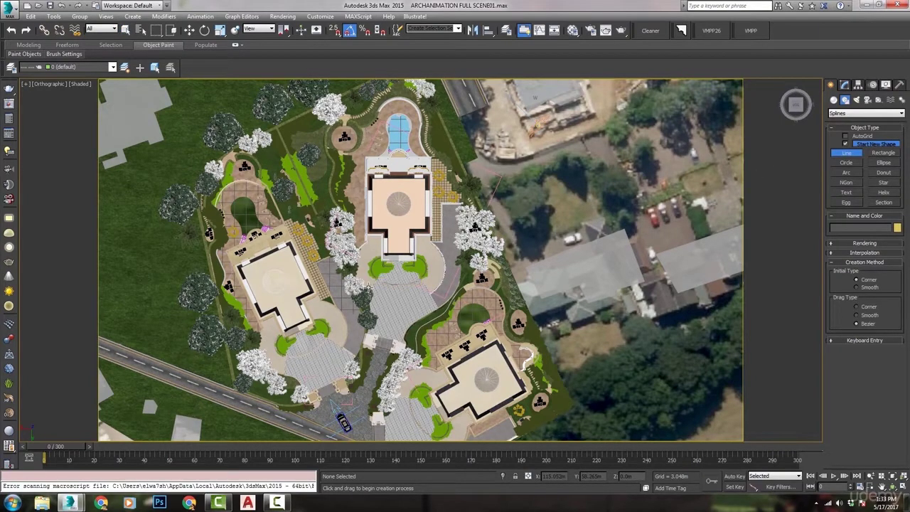
{"action": "key", "text": "F3"}
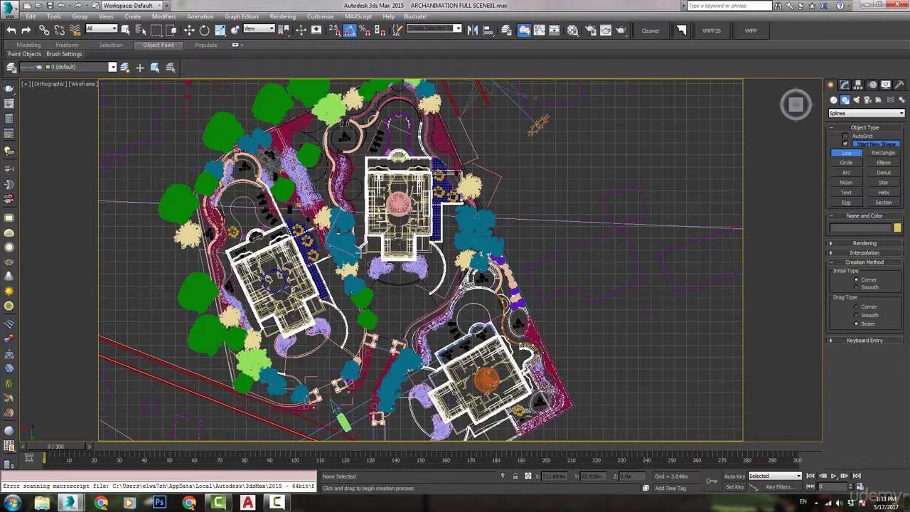
{"action": "left_click", "coordinate": [351, 180]}
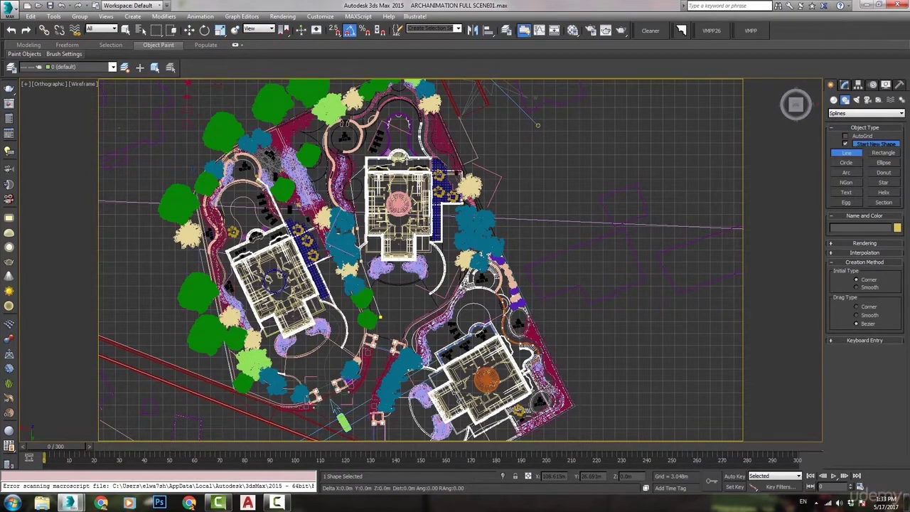
{"action": "left_click", "coordinate": [538, 125]}
{"action": "right_click", "coordinate": [538, 125]}
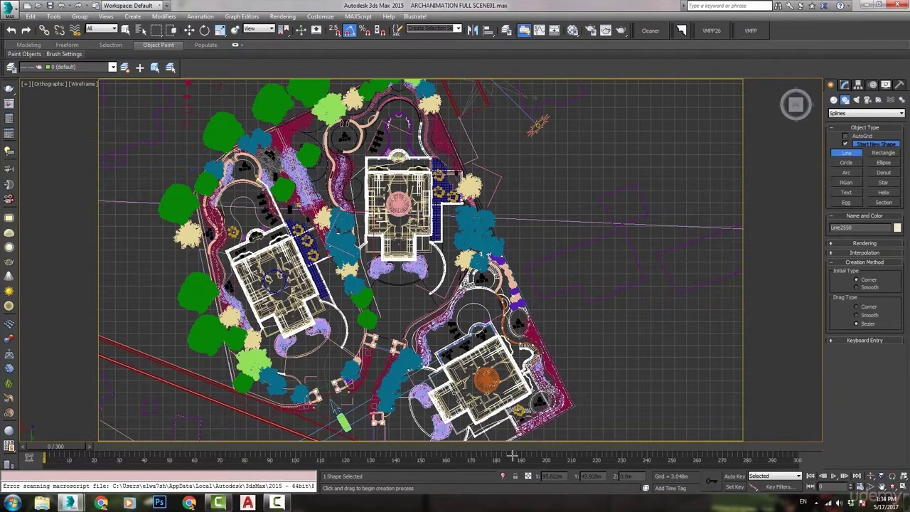
- Isolate the new path line and examine its vertices in a tilted view
{"action": "left_click", "coordinate": [504, 477]}
{"action": "middle_click_drag", "start_coordinate": [385, 270], "coordinate": [441, 192], "text": "alt"}
{"action": "left_click", "coordinate": [846, 85]}
{"action": "left_click", "coordinate": [835, 124]}
{"action": "left_click", "coordinate": [851, 130]}
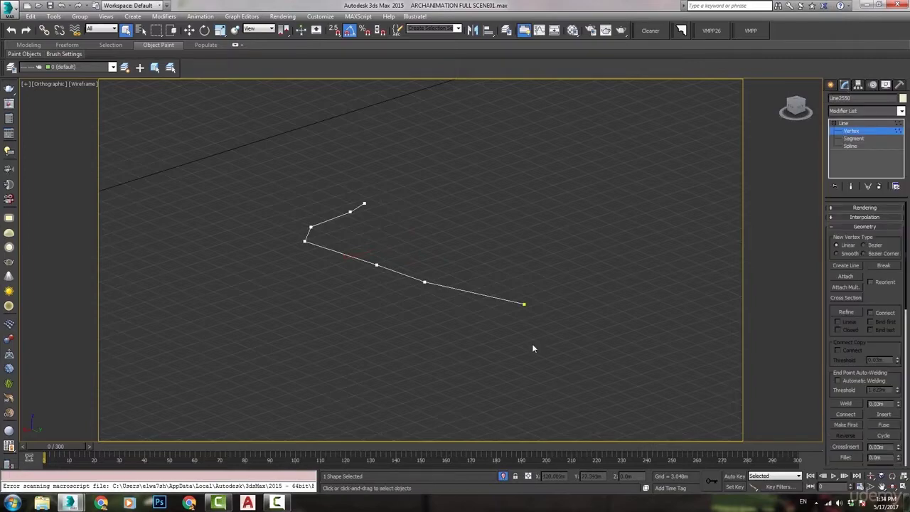
- Raise the whole path line to a height of 17.362 m and end its isolation
{"action": "left_click", "coordinate": [844, 124]}
{"action": "key", "text": "w"}
{"action": "left_click_drag", "start_coordinate": [380, 223], "coordinate": [380, 99]}
{"action": "left_click", "coordinate": [503, 478]}
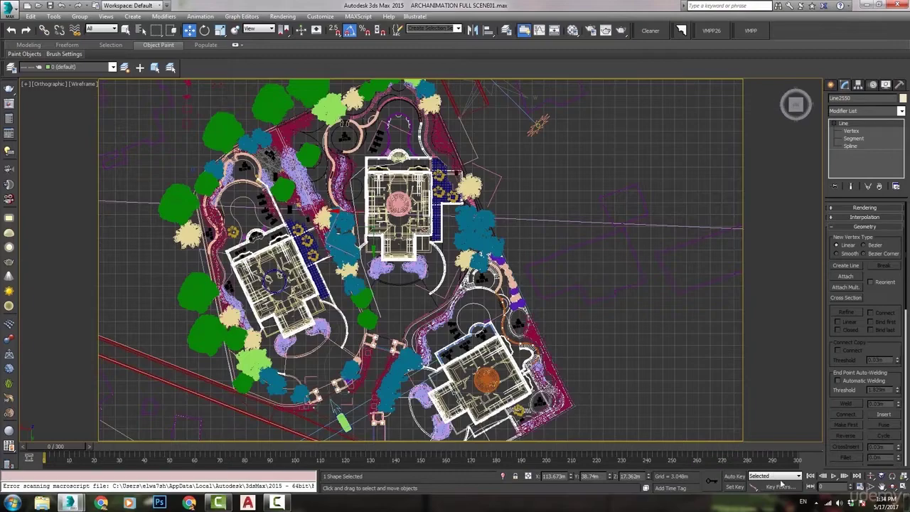
- Select the objects around the central villa in plan with a crossing window and isolate them
{"action": "key", "text": "z"}
{"action": "left_click", "coordinate": [894, 487]}
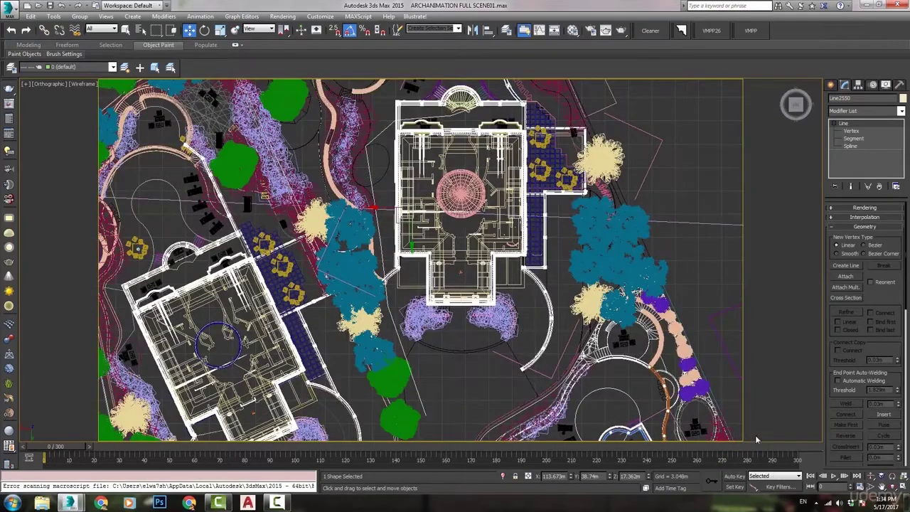
{"action": "left_click_drag", "start_coordinate": [426, 207], "coordinate": [652, 271]}
{"action": "left_click_drag", "start_coordinate": [364, 201], "coordinate": [352, 274]}
{"action": "left_click", "coordinate": [795, 101]}
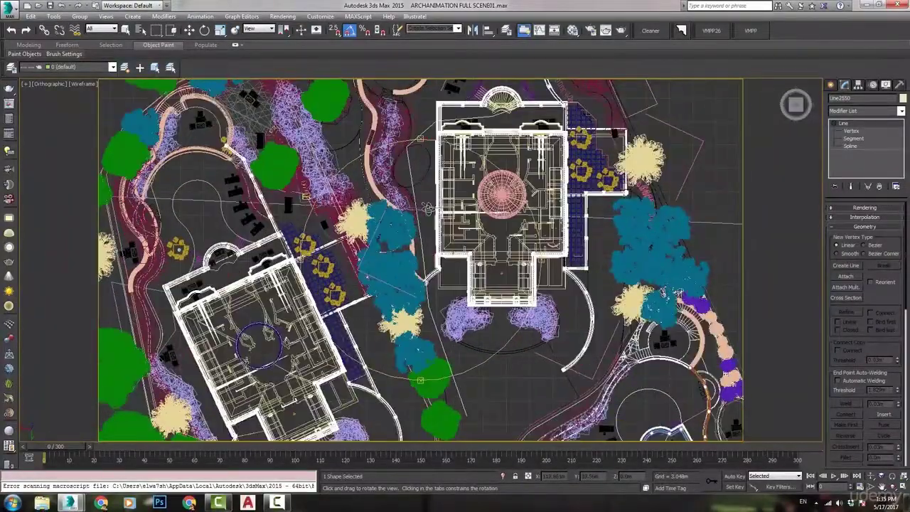
{"action": "middle_click_drag", "start_coordinate": [428, 209], "coordinate": [407, 242]}
{"action": "right_click", "coordinate": [407, 242]}
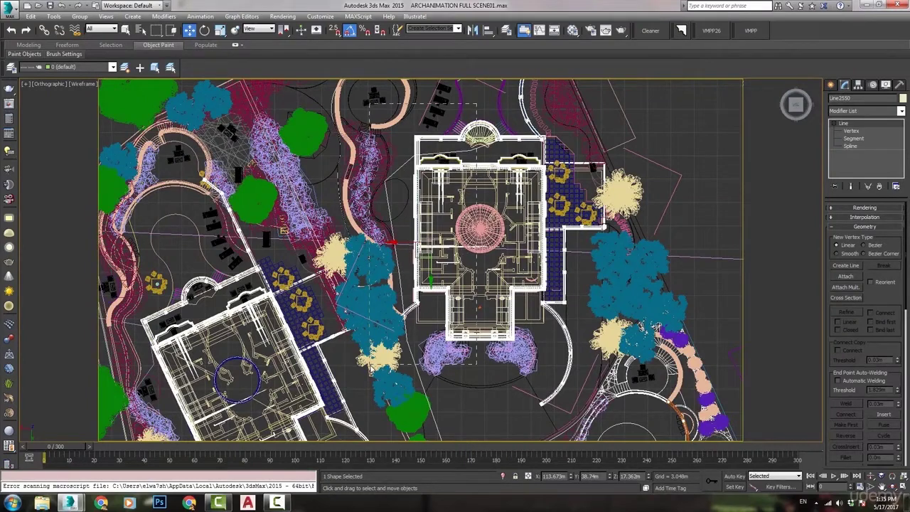
{"action": "left_click_drag", "start_coordinate": [369, 364], "coordinate": [369, 365]}
{"action": "left_click", "coordinate": [505, 477]}
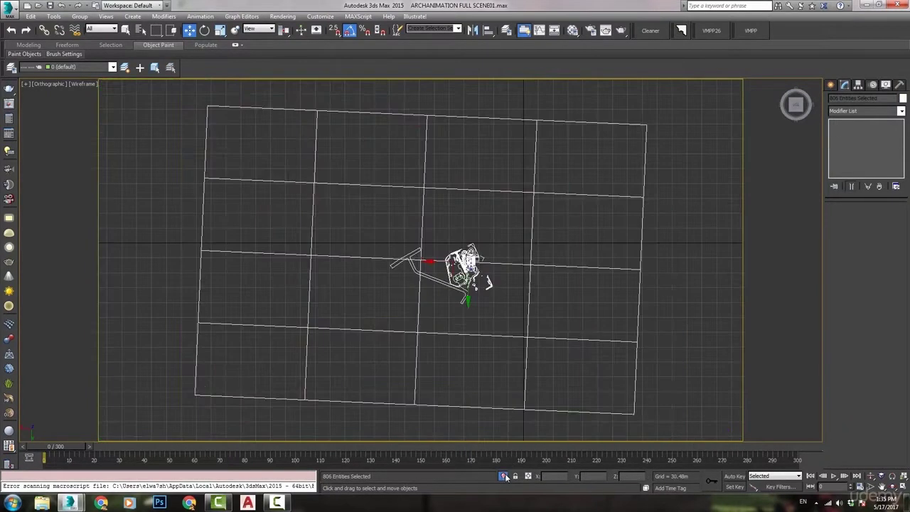
- Display the isolated villa area with shading and return to the top view
{"action": "left_click", "coordinate": [892, 487]}
{"action": "left_click_drag", "start_coordinate": [450, 277], "coordinate": [467, 250]}
{"action": "key", "text": "F3"}
{"action": "scroll", "coordinate": [453, 262], "scroll_direction": "up", "scroll_amount": 8}
{"action": "key", "text": "w"}
{"action": "middle_click_drag", "start_coordinate": [573, 307], "coordinate": [487, 307]}
{"action": "scroll", "coordinate": [488, 306], "scroll_direction": "down", "scroll_amount": 5}
{"action": "key", "text": "t"}
- Select everything except the large grass ground plane and isolate that selection
{"action": "left_click", "coordinate": [491, 210]}
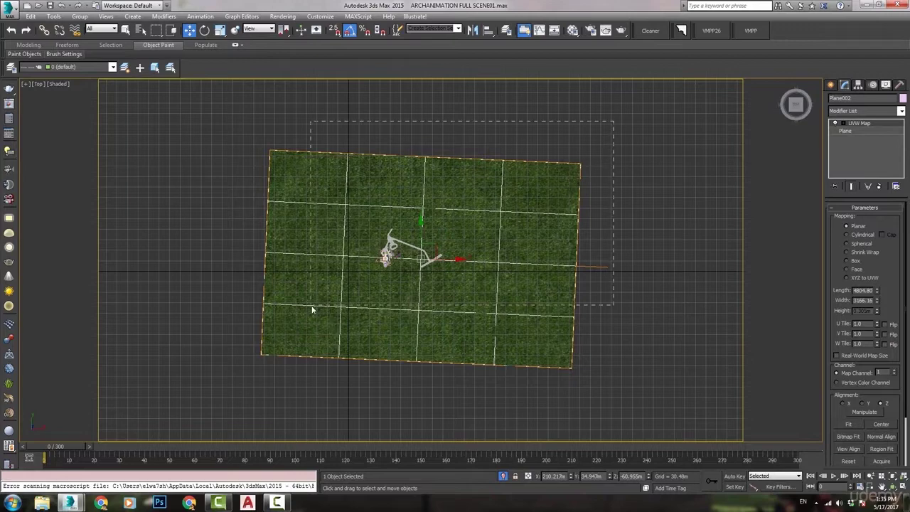
{"action": "left_click_drag", "start_coordinate": [311, 306], "coordinate": [310, 305]}
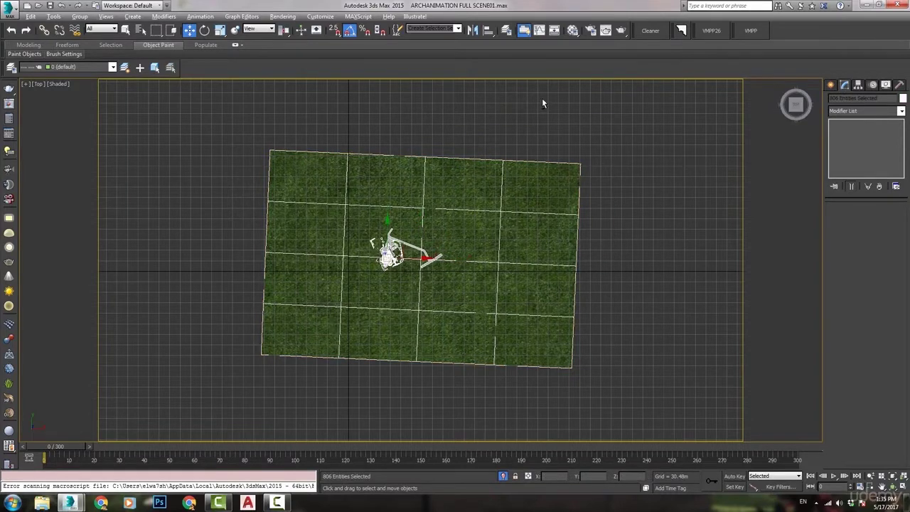
{"action": "left_click", "coordinate": [489, 206], "text": "alt"}
{"action": "right_click", "coordinate": [427, 263]}
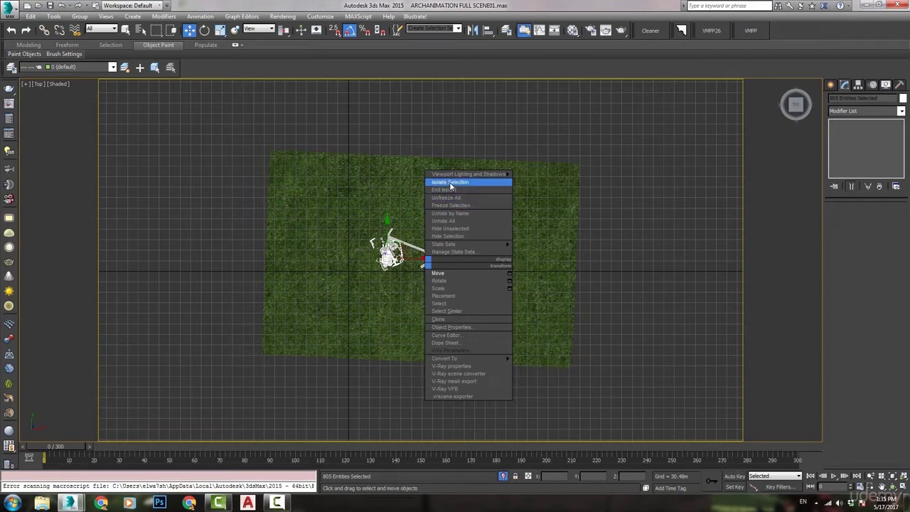
{"action": "left_click", "coordinate": [450, 183]}
- Select the path line beside the villa to see where it runs
{"action": "middle_click_drag", "start_coordinate": [351, 300], "coordinate": [496, 247]}
{"action": "left_click", "coordinate": [559, 265]}
{"action": "left_click", "coordinate": [697, 153]}
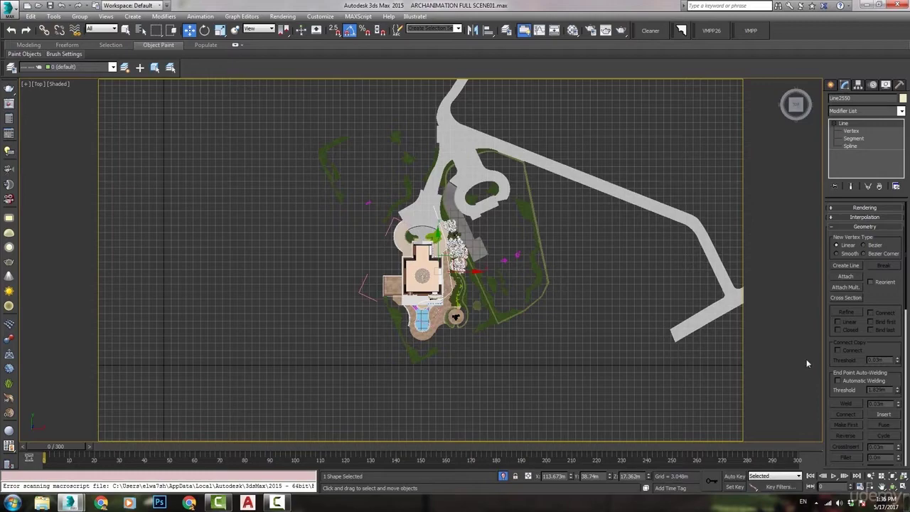
- Create a targeted VRayPhysicalCamera in front of the villa, aimed at the pool terrace behind it, with a target distance of about 43.8 m
{"action": "left_click", "coordinate": [829, 85]}
{"action": "left_click", "coordinate": [867, 100]}
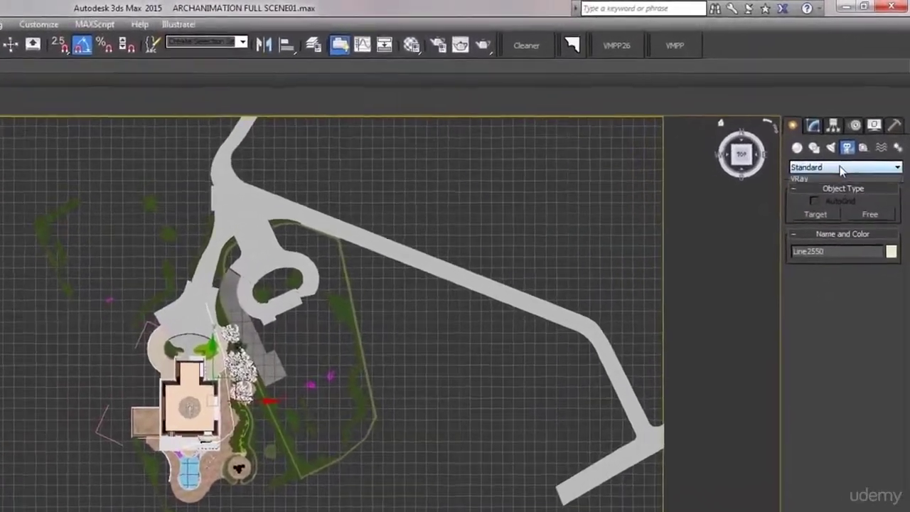
{"action": "left_click", "coordinate": [858, 133]}
{"action": "left_click", "coordinate": [806, 227]}
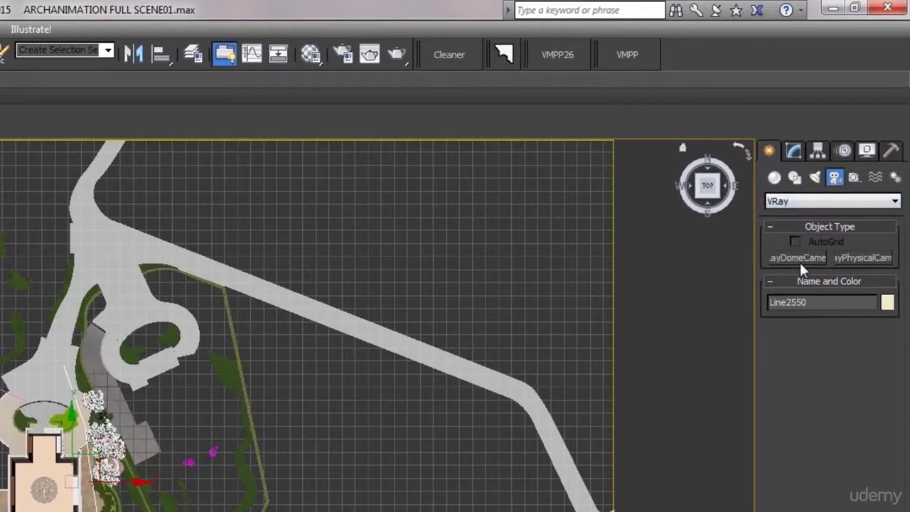
{"action": "left_click", "coordinate": [856, 260]}
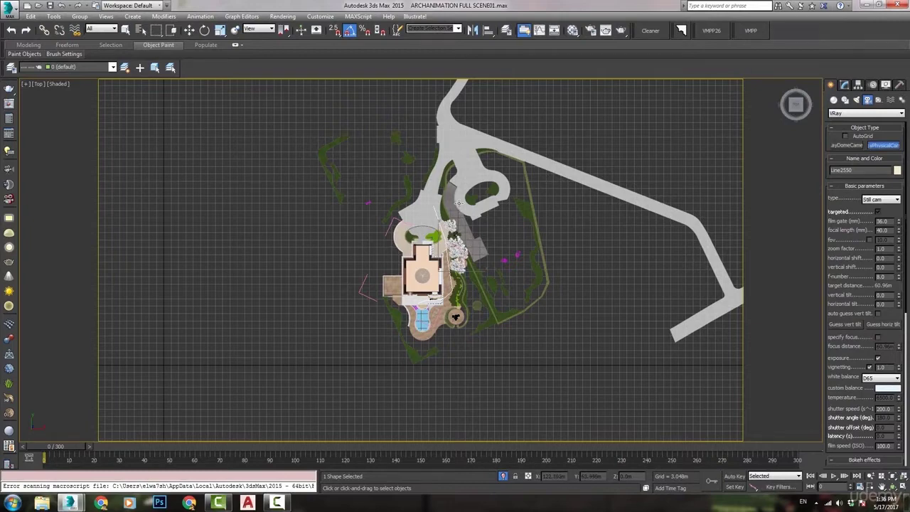
{"action": "left_click_drag", "start_coordinate": [449, 206], "coordinate": [421, 306]}
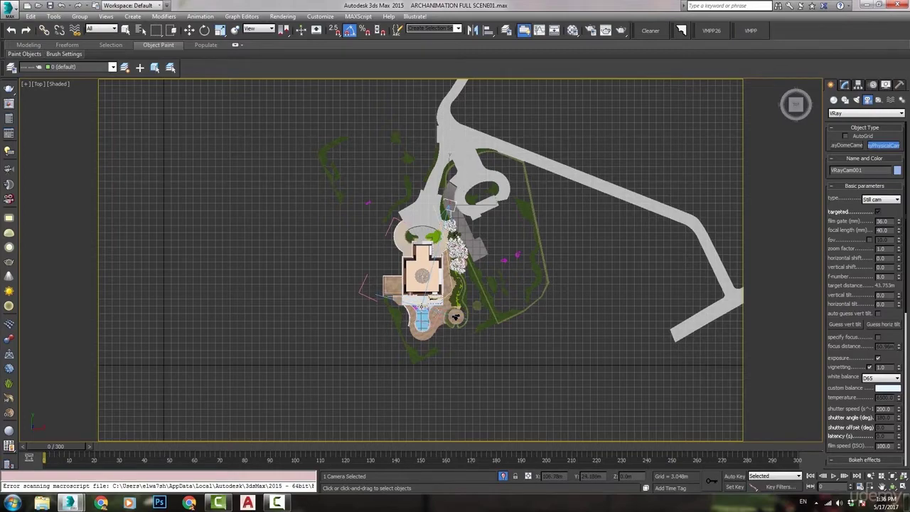
- Apply a Path Constraint to the new camera, using the raised line around the villa as its path
{"action": "left_click", "coordinate": [882, 486]}
{"action": "left_click_drag", "start_coordinate": [455, 320], "coordinate": [480, 254]}
{"action": "scroll", "coordinate": [483, 244], "scroll_direction": "up", "scroll_amount": 3}
{"action": "scroll", "coordinate": [483, 244], "scroll_direction": "up", "scroll_amount": 2}
{"action": "right_click", "coordinate": [519, 229]}
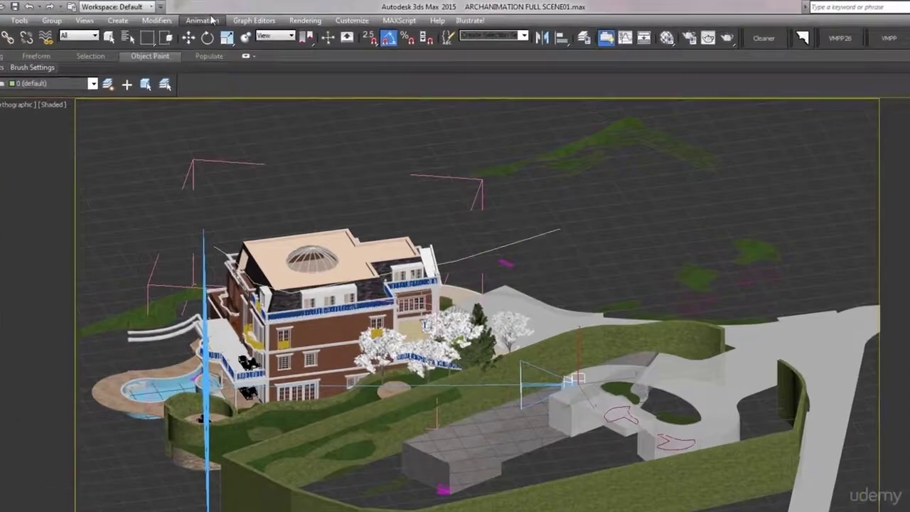
{"action": "left_click", "coordinate": [200, 16]}
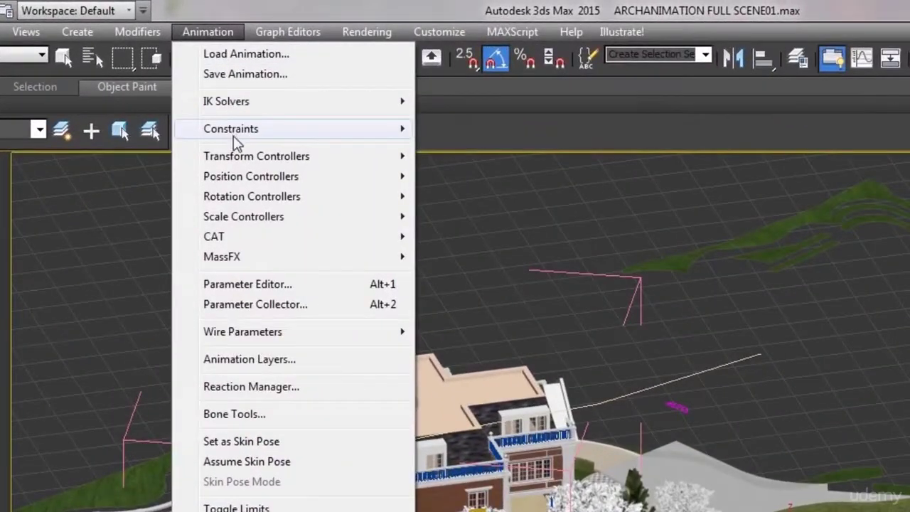
{"action": "mouse_move", "coordinate": [238, 141]}
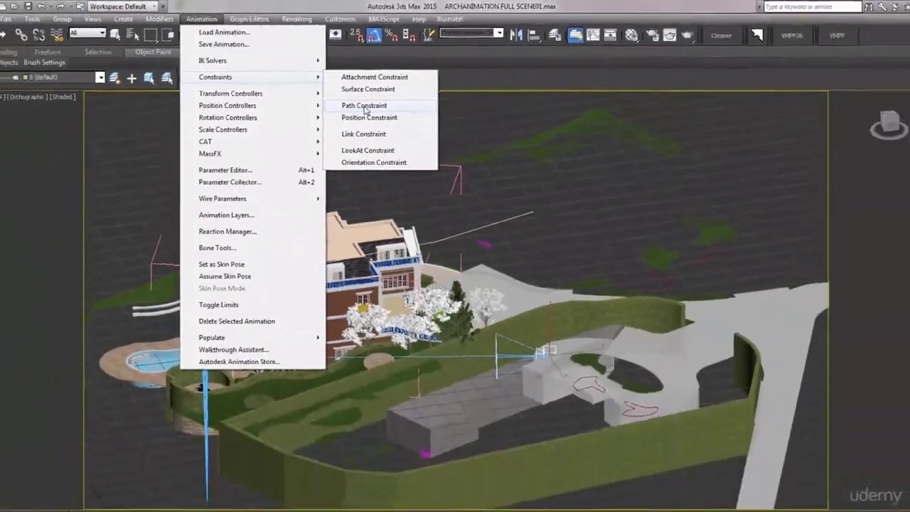
{"action": "left_click", "coordinate": [481, 178]}
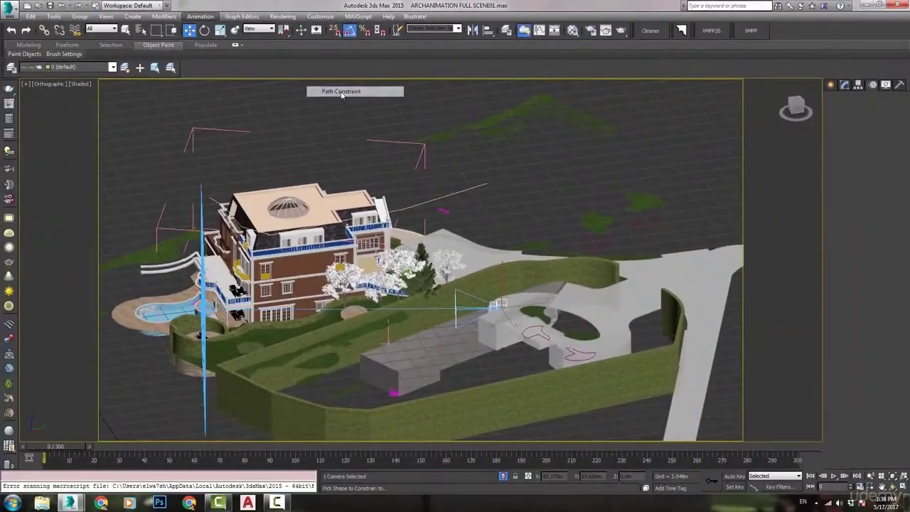
{"action": "left_click", "coordinate": [461, 189]}
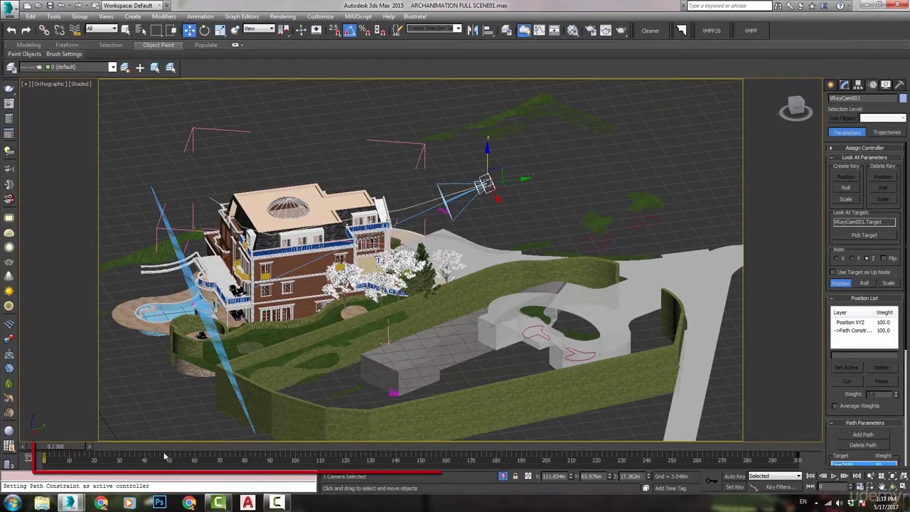
- Scrub to frame 300 and show the VRayCam001 view beside a top view framed on the camera
{"action": "left_click_drag", "start_coordinate": [69, 453], "coordinate": [800, 448]}
{"action": "key", "text": "w"}
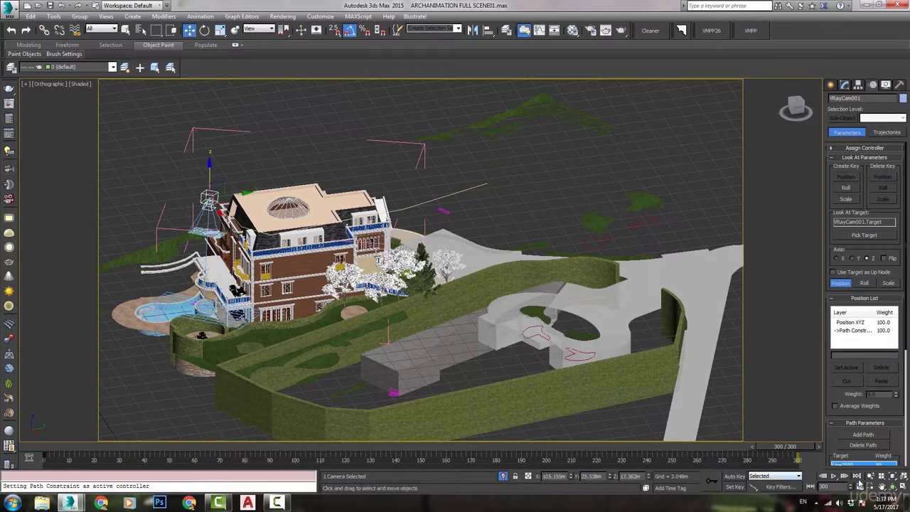
{"action": "left_click", "coordinate": [903, 487]}
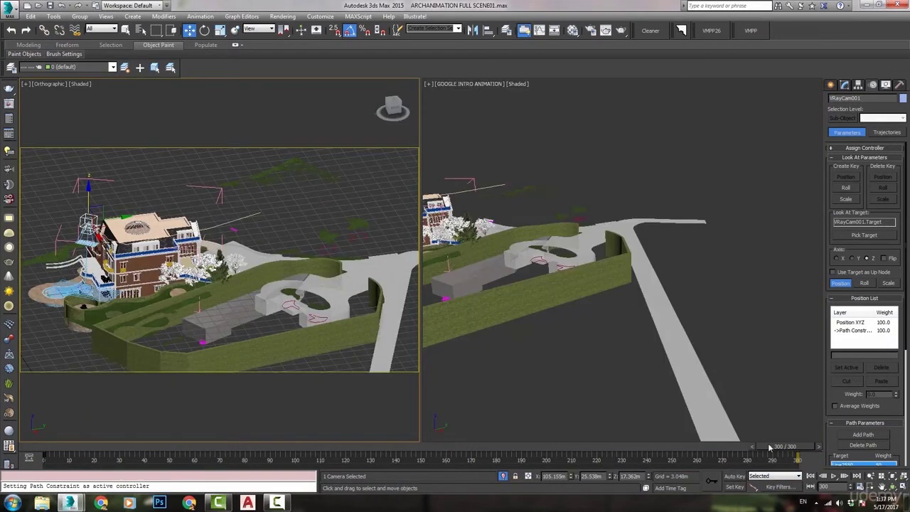
{"action": "right_click", "coordinate": [532, 171]}
{"action": "key", "text": "t"}
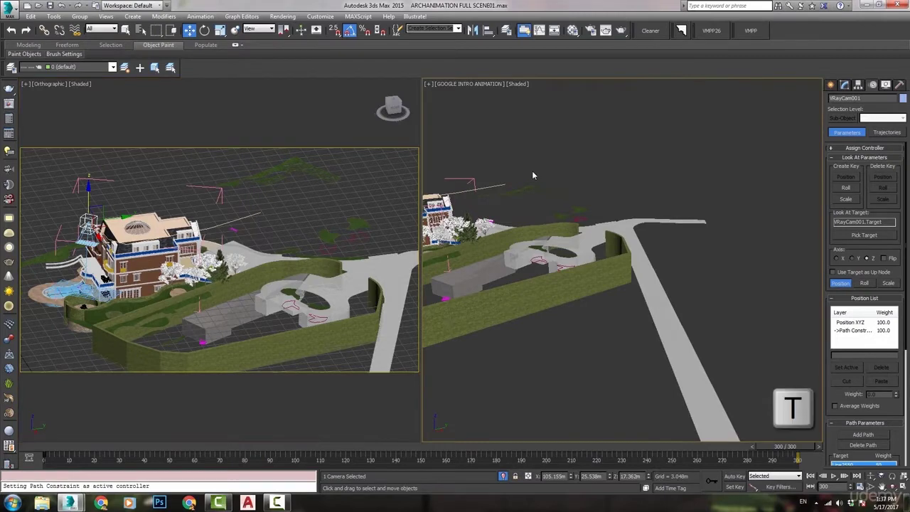
{"action": "key", "text": "z"}
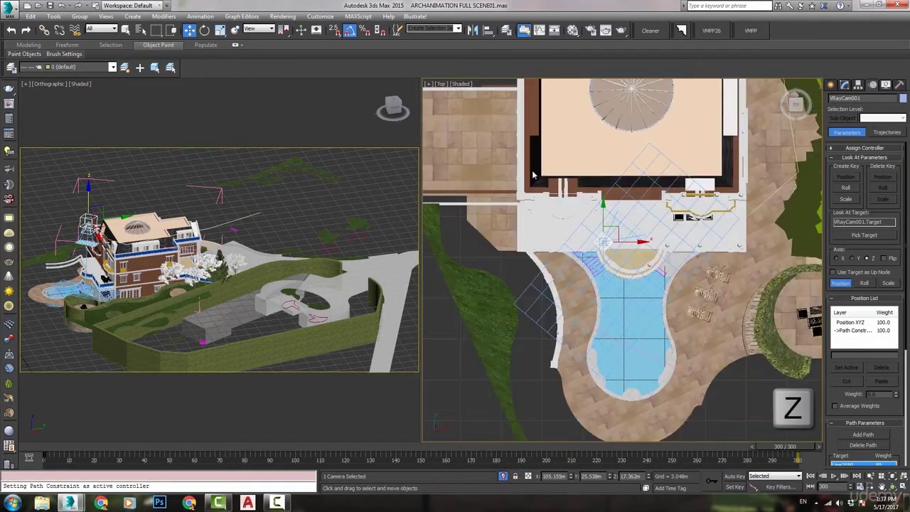
{"action": "key", "text": "c"}
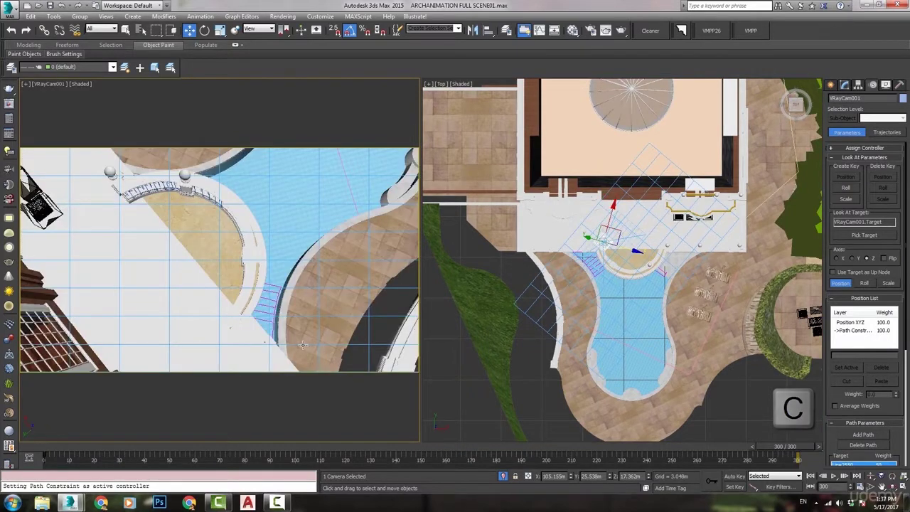
- Scrub the camera animation back to frame 0 and show the whole villa site in the top view
{"action": "left_click_drag", "start_coordinate": [796, 452], "coordinate": [694, 462]}
{"action": "left_click_drag", "start_coordinate": [571, 463], "coordinate": [26, 398]}
{"action": "key", "text": "w"}
{"action": "middle_click_drag", "start_coordinate": [659, 214], "coordinate": [670, 214]}
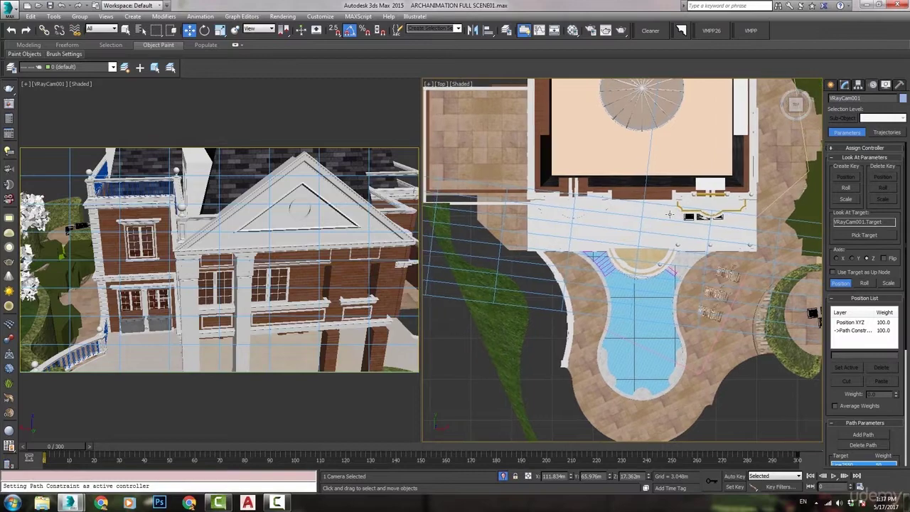
{"action": "scroll", "coordinate": [669, 214], "scroll_direction": "down", "scroll_amount": 5}
{"action": "middle_click_drag", "start_coordinate": [716, 216], "coordinate": [610, 302]}
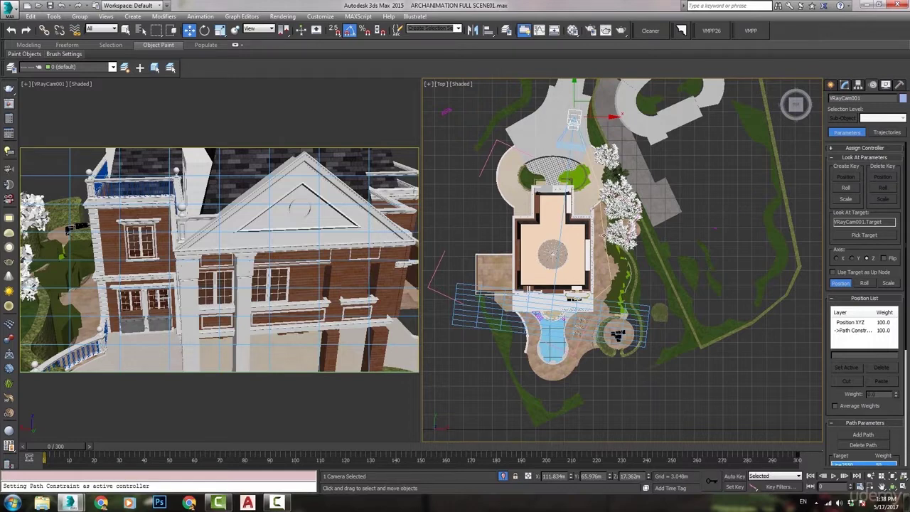
- Convert all vertices of the camera path line to Smooth
{"action": "left_click", "coordinate": [603, 236]}
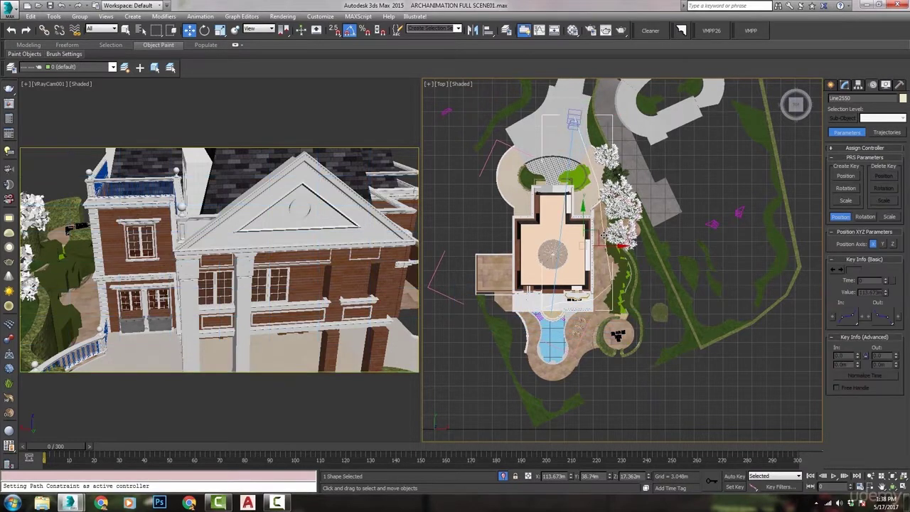
{"action": "left_click", "coordinate": [892, 485]}
{"action": "left_click_drag", "start_coordinate": [628, 274], "coordinate": [626, 207]}
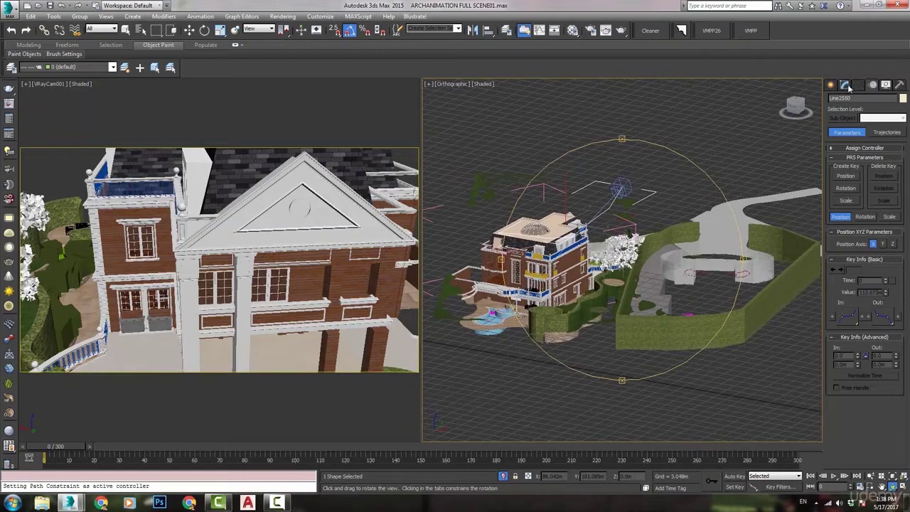
{"action": "left_click", "coordinate": [845, 84]}
{"action": "left_click", "coordinate": [851, 131]}
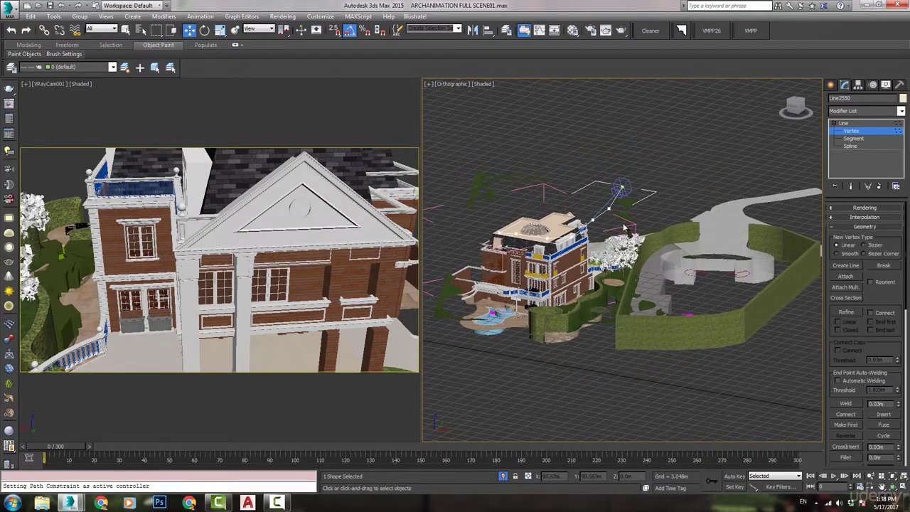
{"action": "scroll", "coordinate": [625, 228], "scroll_direction": "up", "scroll_amount": 4}
{"action": "scroll", "coordinate": [624, 204], "scroll_direction": "down", "scroll_amount": 6}
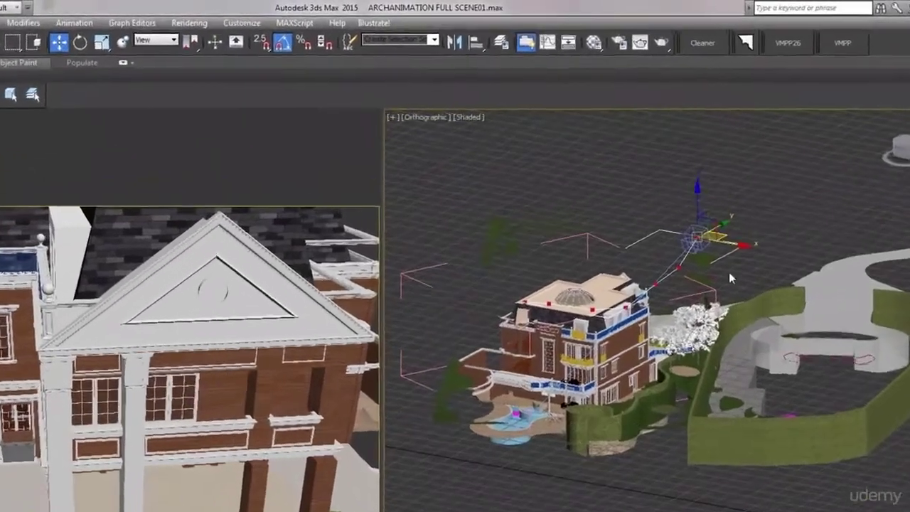
{"action": "right_click", "coordinate": [628, 197]}
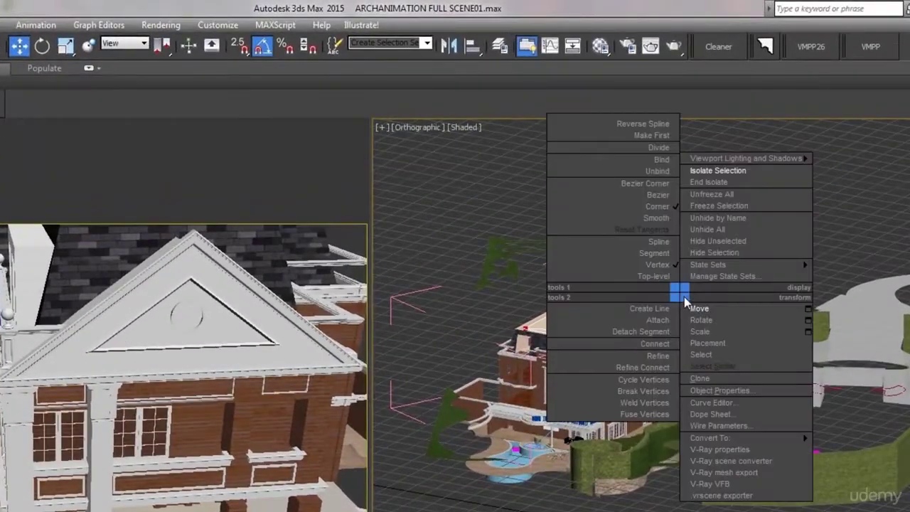
{"action": "left_click", "coordinate": [657, 265]}
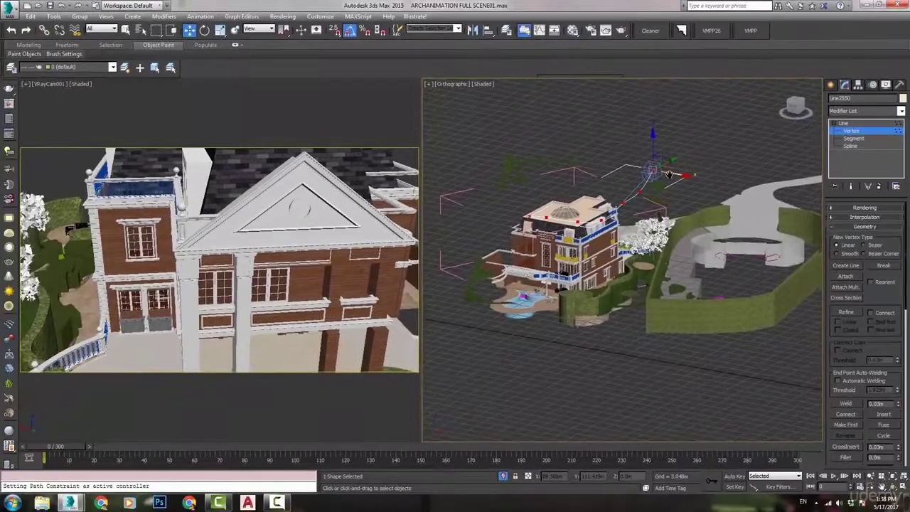
{"action": "scroll", "coordinate": [665, 172], "scroll_direction": "up", "scroll_amount": 4}
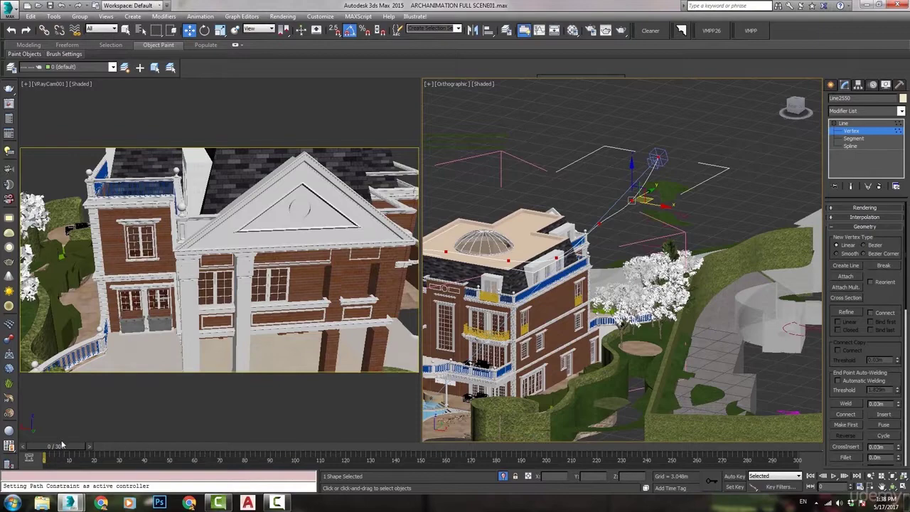
- Scrub to frame 89 and raise the VRayCam001 target to a height of 5.111 m
{"action": "left_click_drag", "start_coordinate": [66, 447], "coordinate": [281, 427]}
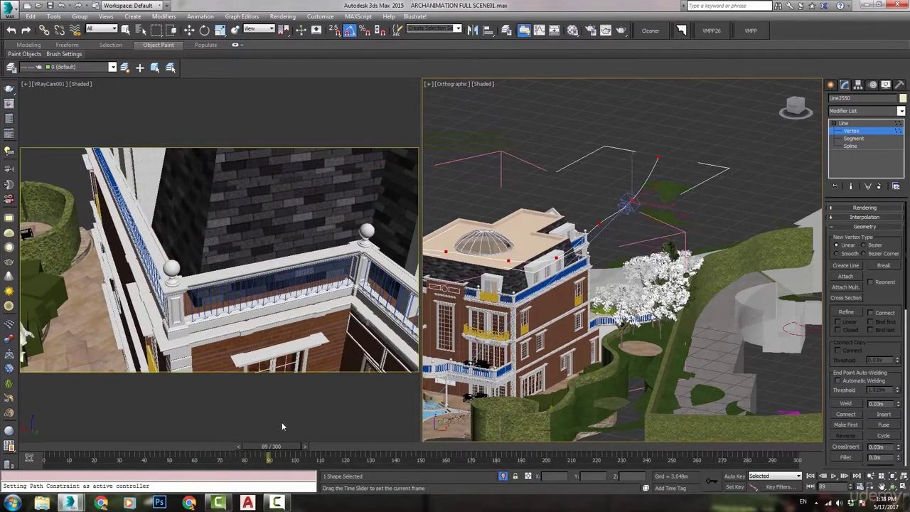
{"action": "key", "text": "w"}
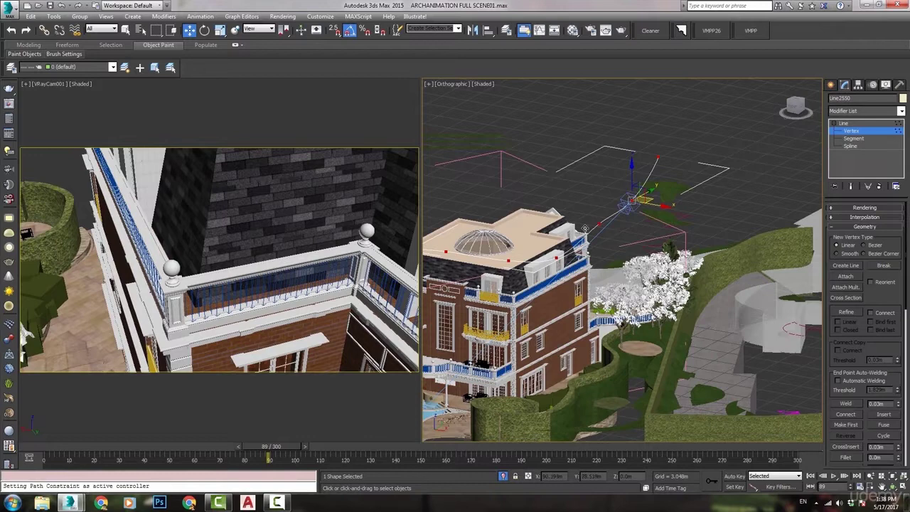
{"action": "left_click", "coordinate": [629, 205]}
{"action": "right_click", "coordinate": [623, 200]}
{"action": "left_click", "coordinate": [604, 187]}
{"action": "middle_click_drag", "start_coordinate": [477, 344], "coordinate": [643, 307]}
{"action": "left_click_drag", "start_coordinate": [583, 347], "coordinate": [587, 301]}
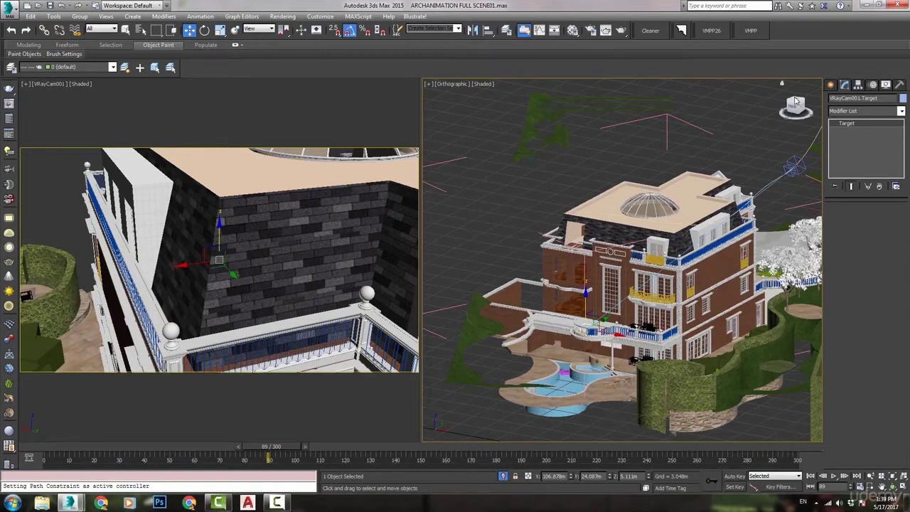
- Set the camera's focal length to 22 mm and check the wider framing back at frame 0
{"action": "left_click", "coordinate": [795, 102]}
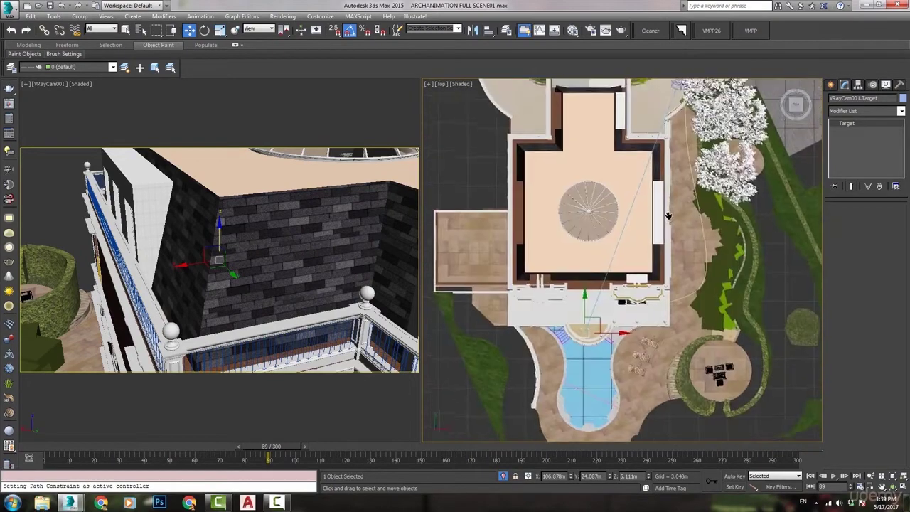
{"action": "left_click", "coordinate": [644, 242]}
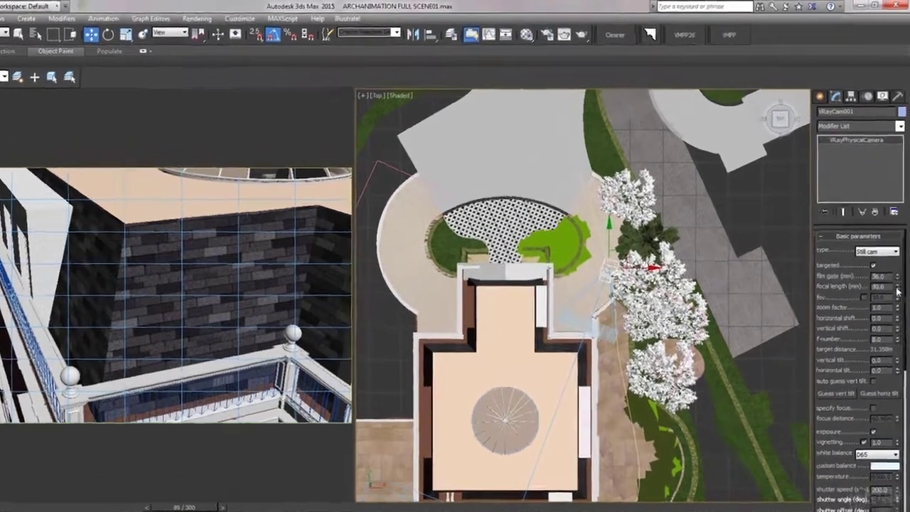
{"action": "left_click_drag", "start_coordinate": [898, 253], "coordinate": [898, 262]}
{"action": "left_click_drag", "start_coordinate": [896, 321], "coordinate": [896, 331]}
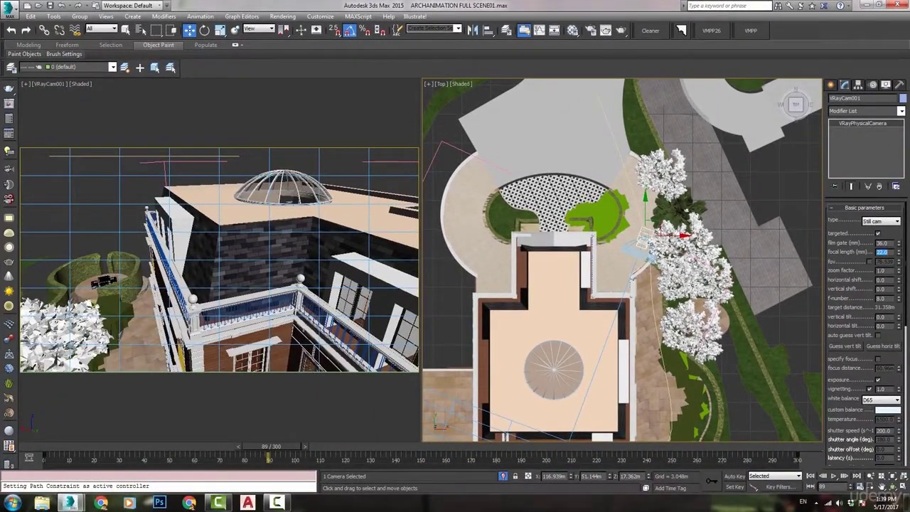
{"action": "left_click_drag", "start_coordinate": [657, 226], "coordinate": [664, 214]}
{"action": "left_click_drag", "start_coordinate": [290, 445], "coordinate": [50, 448]}
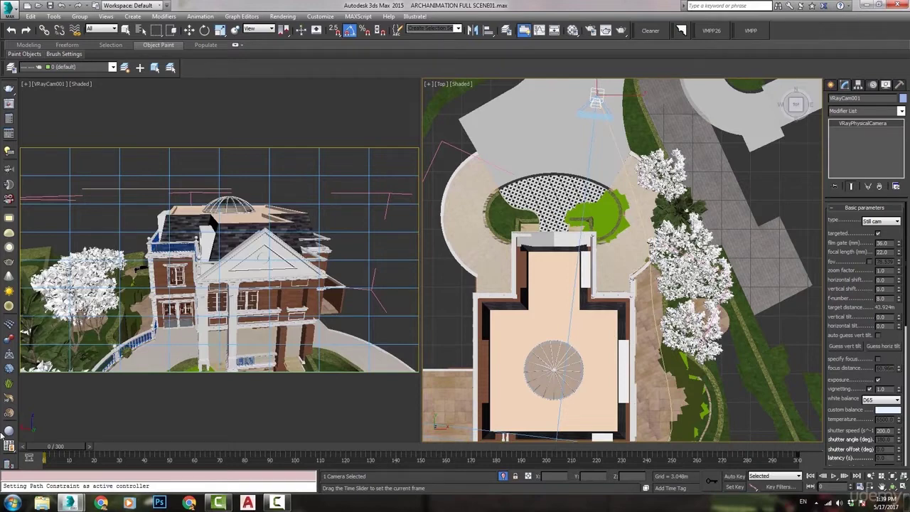
- Move all vertices of the camera path away from the villa, so the path passes over the trees beside it
{"action": "key", "text": "w"}
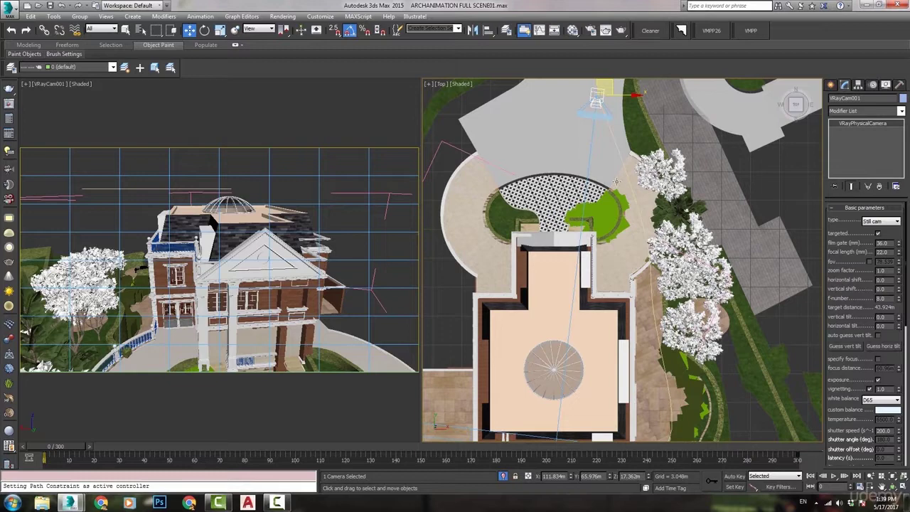
{"action": "left_click", "coordinate": [618, 148]}
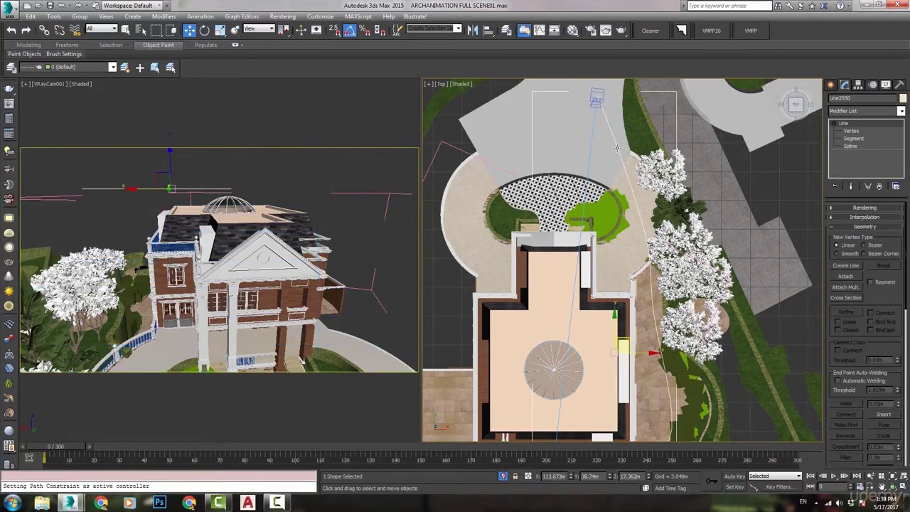
{"action": "left_click", "coordinate": [853, 132]}
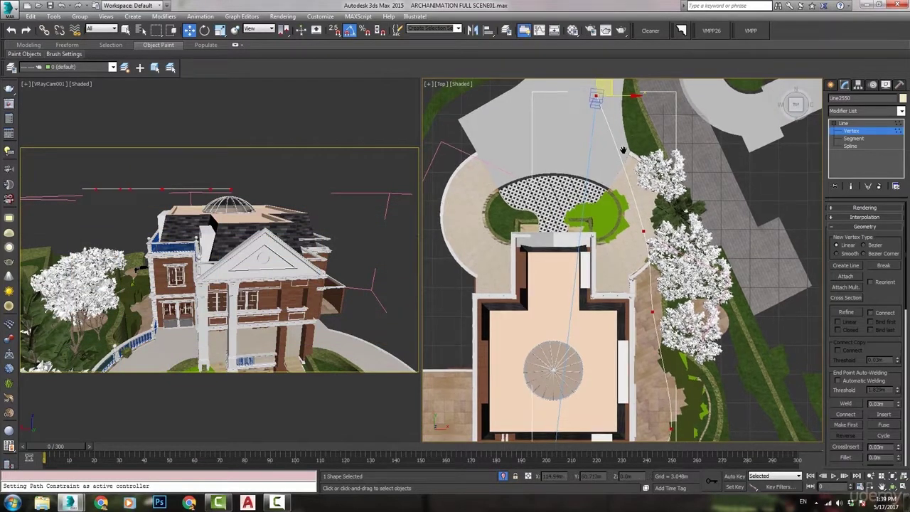
{"action": "middle_click_drag", "start_coordinate": [633, 140], "coordinate": [610, 165]}
{"action": "left_click_drag", "start_coordinate": [591, 112], "coordinate": [626, 133]}
{"action": "scroll", "coordinate": [683, 239], "scroll_direction": "down", "scroll_amount": 2}
{"action": "scroll", "coordinate": [629, 168], "scroll_direction": "down", "scroll_amount": 4}
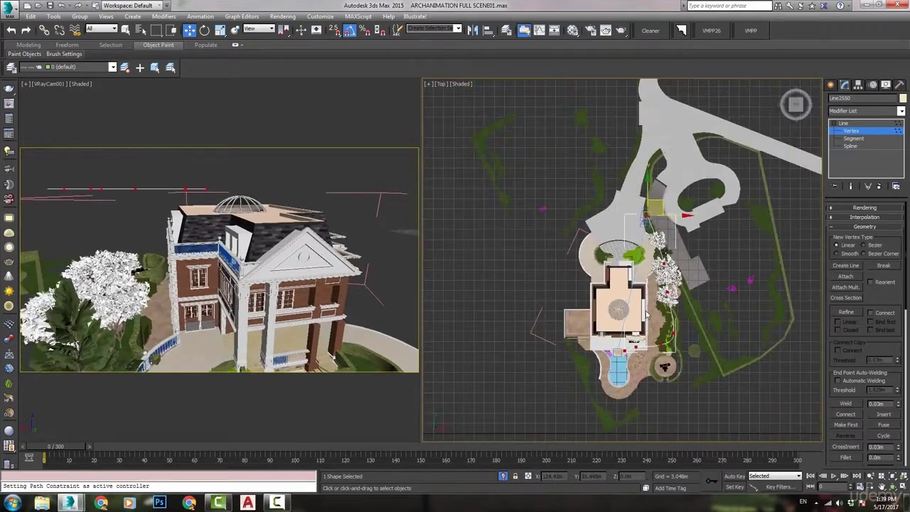
{"action": "scroll", "coordinate": [656, 168], "scroll_direction": "up", "scroll_amount": 3}
{"action": "left_click_drag", "start_coordinate": [664, 162], "coordinate": [671, 159]}
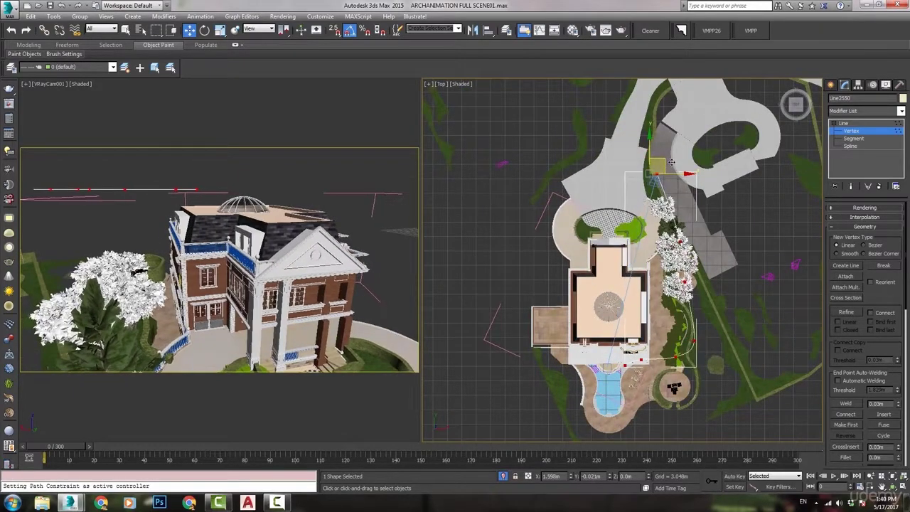
- Lower the whole camera path to a height of 14.458 m and shift it further out from the villa
{"action": "left_click", "coordinate": [843, 129]}
{"action": "left_click_drag", "start_coordinate": [647, 480], "coordinate": [647, 496]}
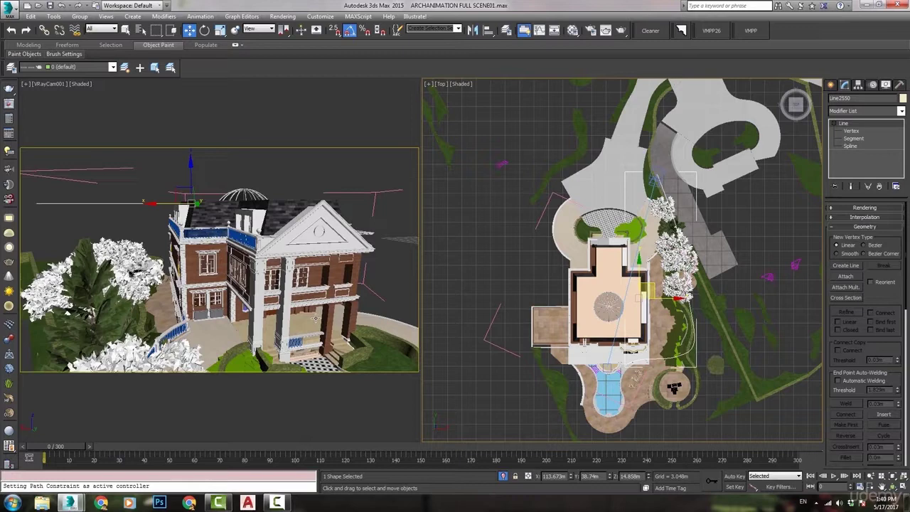
{"action": "scroll", "coordinate": [313, 315], "scroll_direction": "up", "scroll_amount": 3}
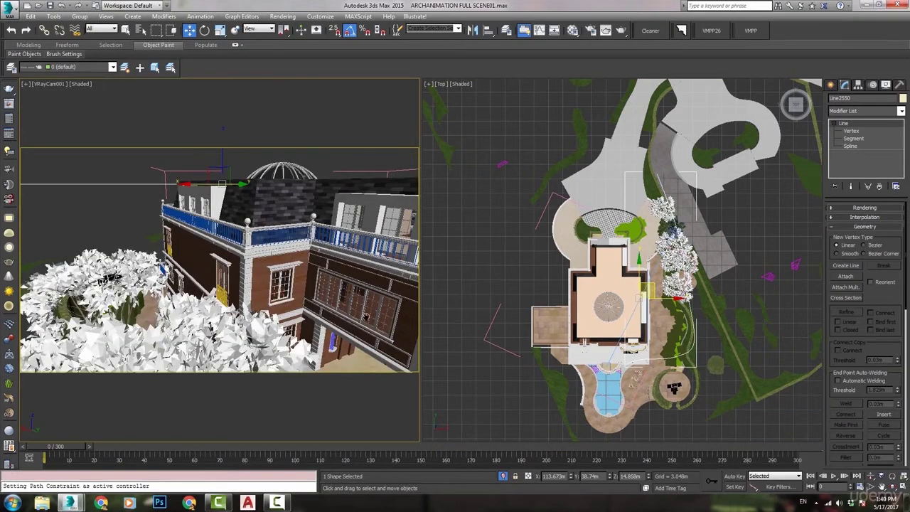
{"action": "key", "text": "ctrl+z"}
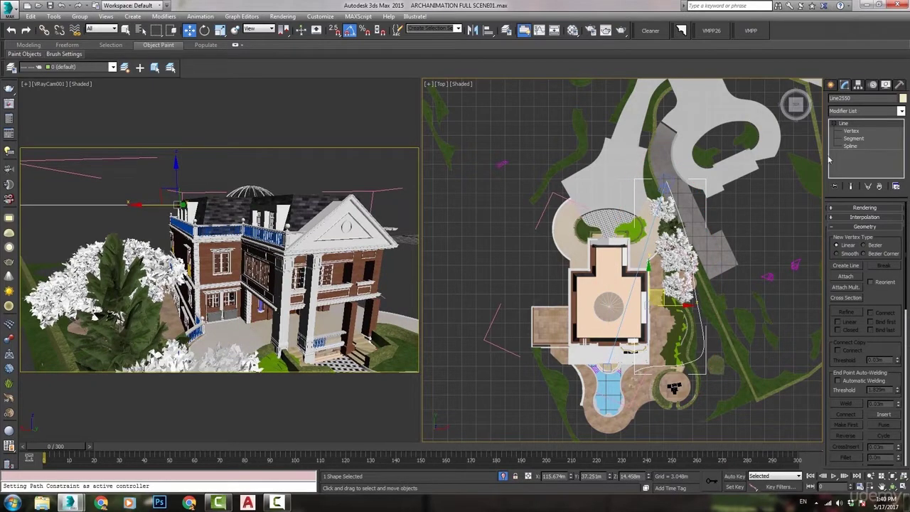
- Move the path's starting vertex closer to the villa front and raise it above the rest of the path
{"action": "key", "text": "1"}
{"action": "left_click_drag", "start_coordinate": [654, 168], "coordinate": [660, 192]}
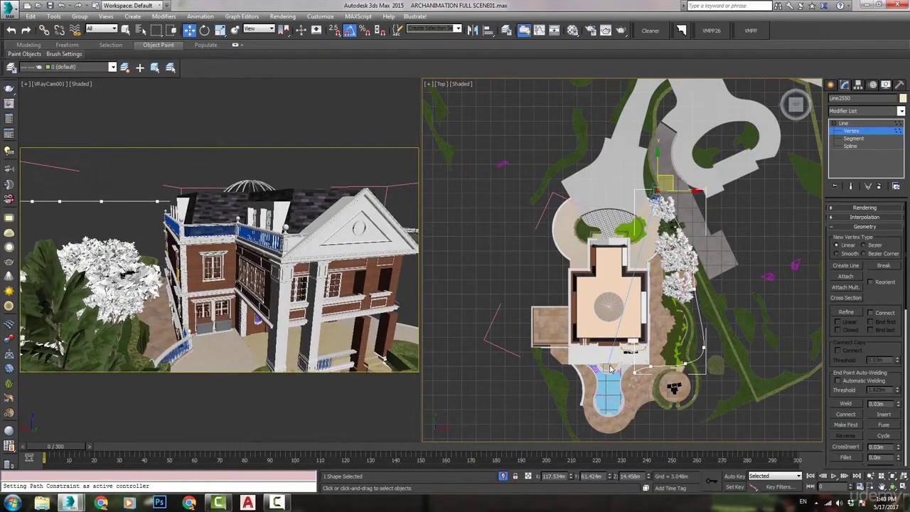
{"action": "left_click_drag", "start_coordinate": [646, 476], "coordinate": [648, 459]}
{"action": "left_click", "coordinate": [876, 131]}
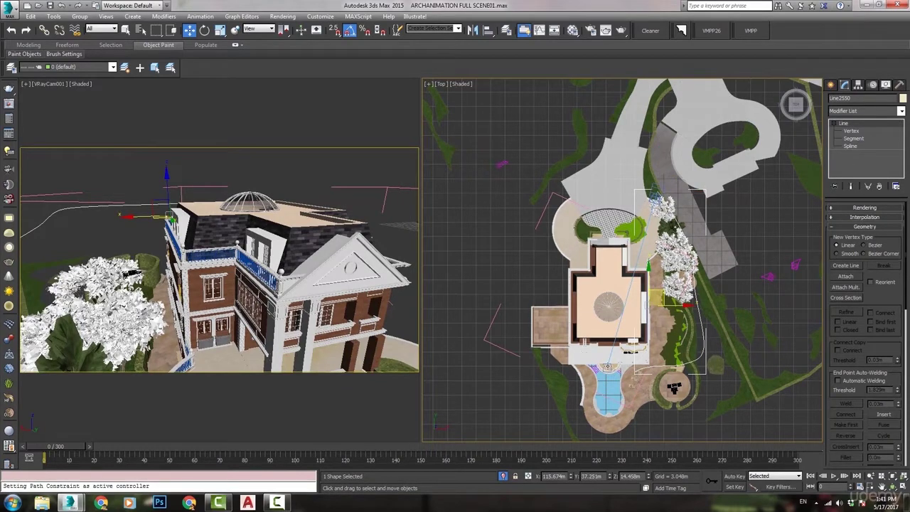
- Move the camera target from the pool terrace to the dome at the villa's centre and display the top view as wireframe
{"action": "left_click", "coordinate": [609, 363]}
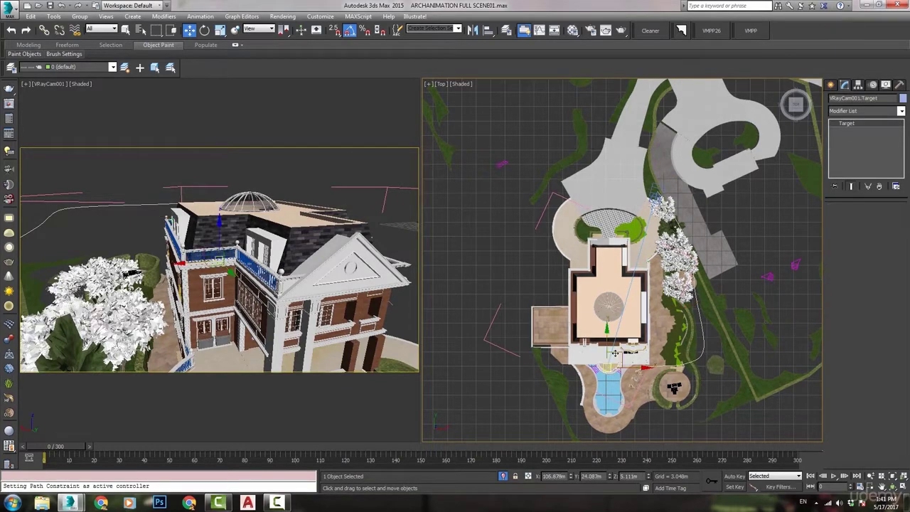
{"action": "mouse_move", "coordinate": [615, 352]}
{"action": "left_mouse_down"}
{"action": "mouse_move", "coordinate": [619, 286]}
{"action": "mouse_move", "coordinate": [615, 296]}
{"action": "left_mouse_up"}
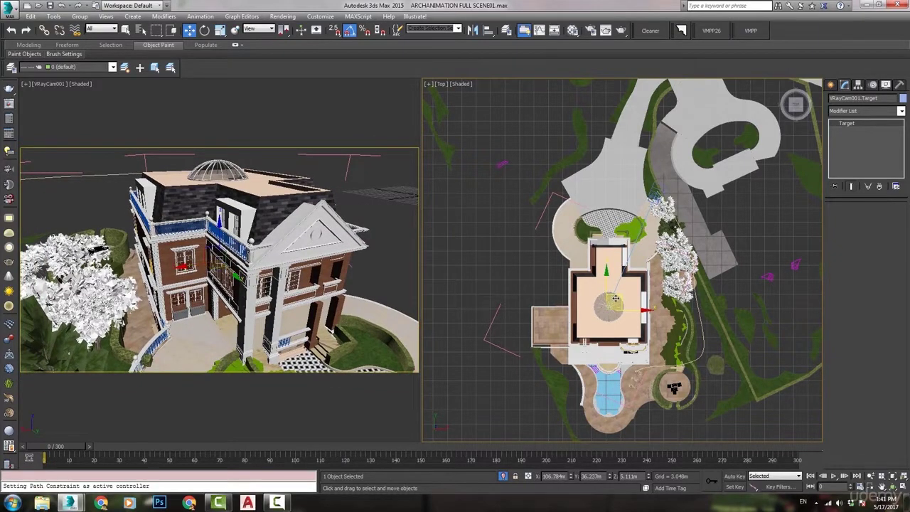
{"action": "key", "text": "F3"}
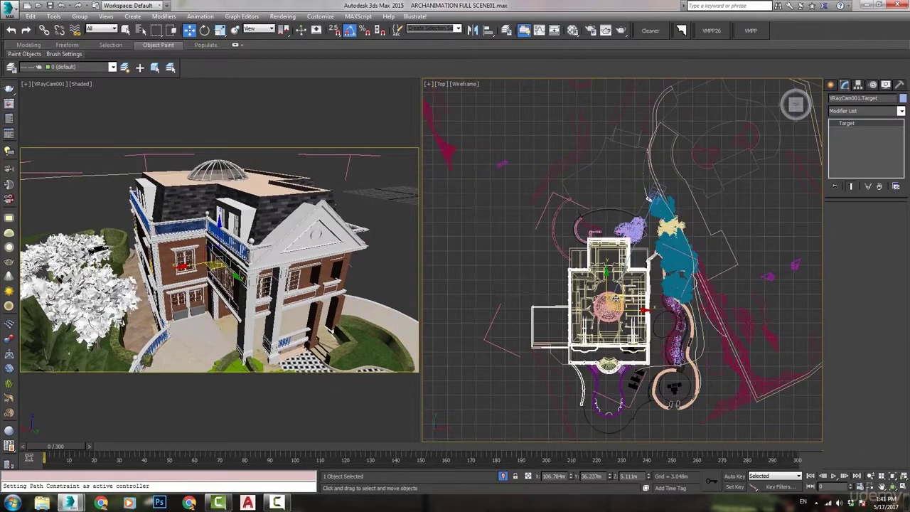
- With Auto Key on, keyframe the camera target at frame 188 by moving it about 11.1 m toward the pool terrace
{"action": "left_click", "coordinate": [734, 476]}
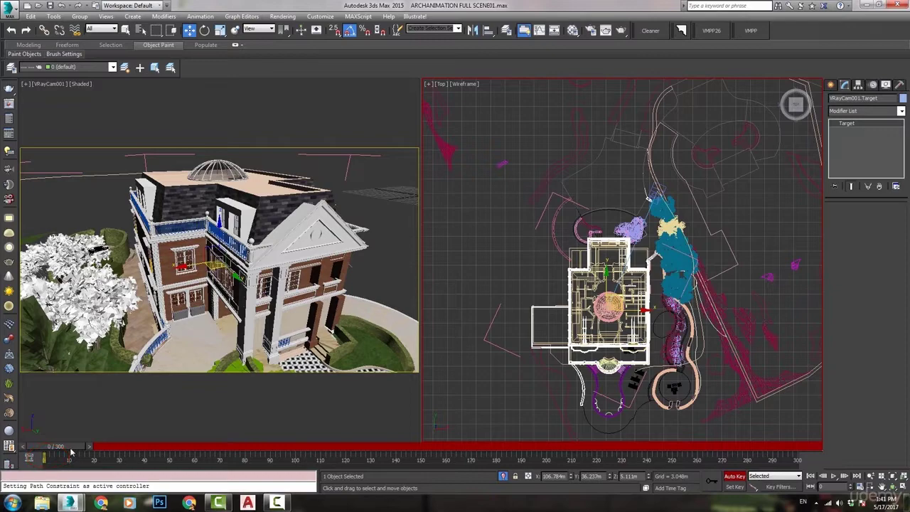
{"action": "left_click_drag", "start_coordinate": [71, 452], "coordinate": [513, 437]}
{"action": "key", "text": "w"}
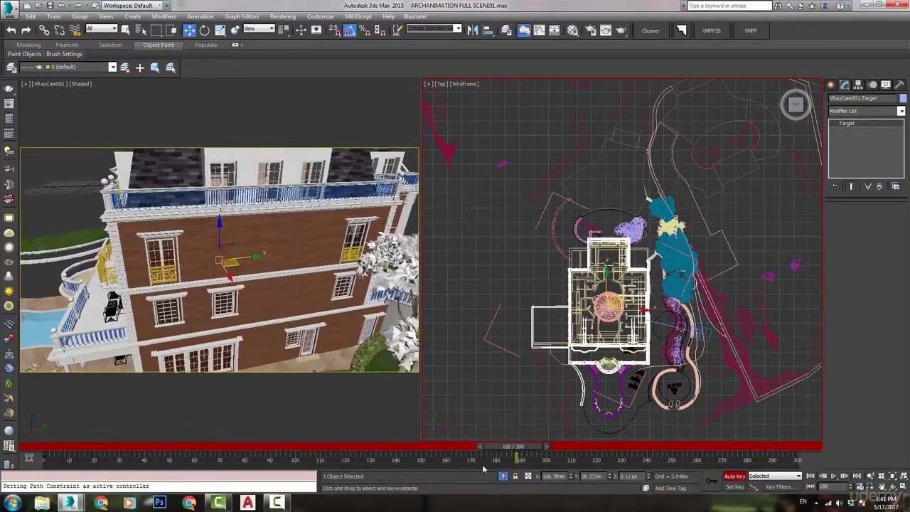
{"action": "left_click_drag", "start_coordinate": [610, 288], "coordinate": [624, 353]}
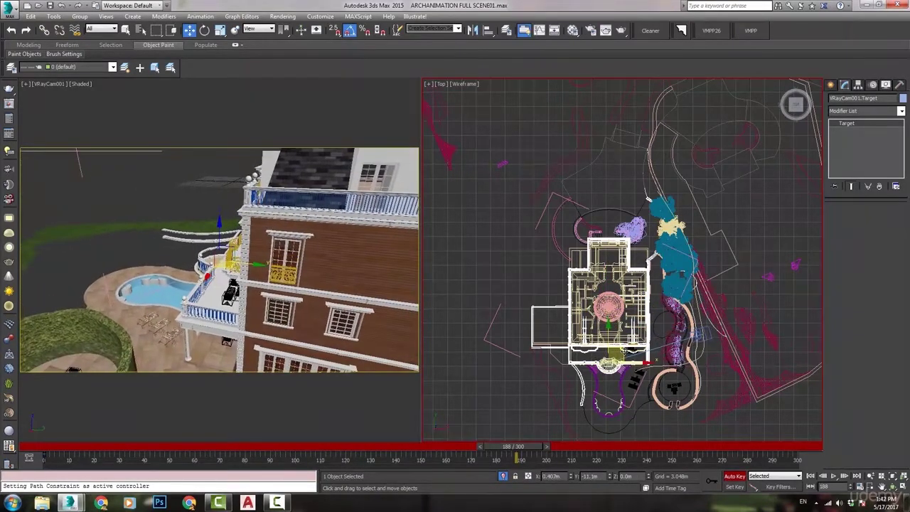
- Scrub back to frame 0 and forward to frame 173 to review the target's animated movement
{"action": "key", "text": "q"}
{"action": "mouse_move", "coordinate": [521, 452]}
{"action": "left_mouse_down"}
{"action": "mouse_move", "coordinate": [367, 446]}
{"action": "mouse_move", "coordinate": [222, 421]}
{"action": "mouse_move", "coordinate": [108, 428]}
{"action": "mouse_move", "coordinate": [31, 446]}
{"action": "left_mouse_up"}
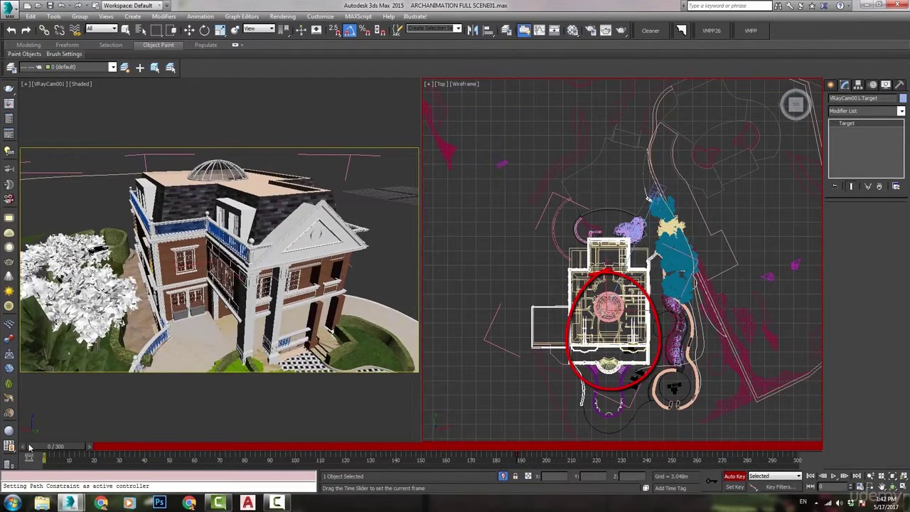
{"action": "left_click_drag", "start_coordinate": [77, 447], "coordinate": [486, 409]}
- Edit the camera path's vertices and, at frame 0, move the starting vertex farther away from the villa
{"action": "key", "text": "w"}
{"action": "left_click", "coordinate": [704, 354]}
{"action": "left_click", "coordinate": [892, 486]}
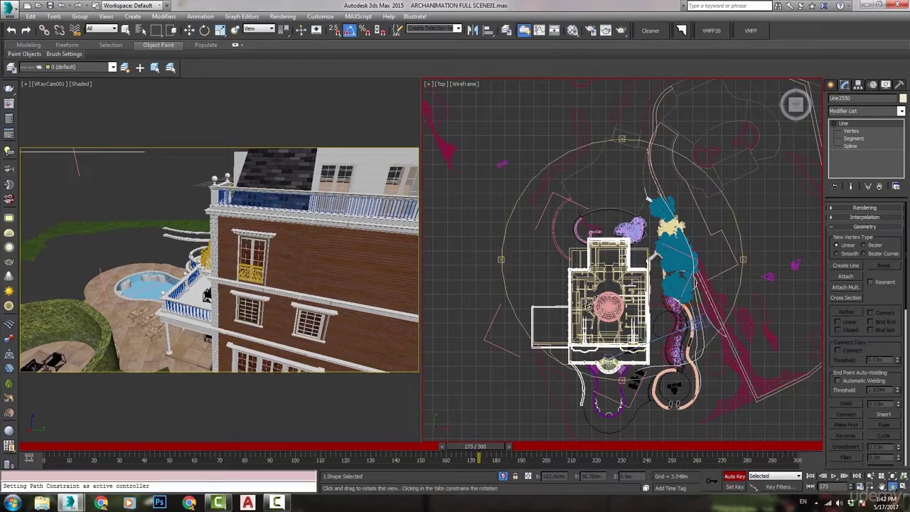
{"action": "left_click_drag", "start_coordinate": [640, 284], "coordinate": [528, 238]}
{"action": "left_click", "coordinate": [852, 130]}
{"action": "left_click_drag", "start_coordinate": [486, 450], "coordinate": [49, 468]}
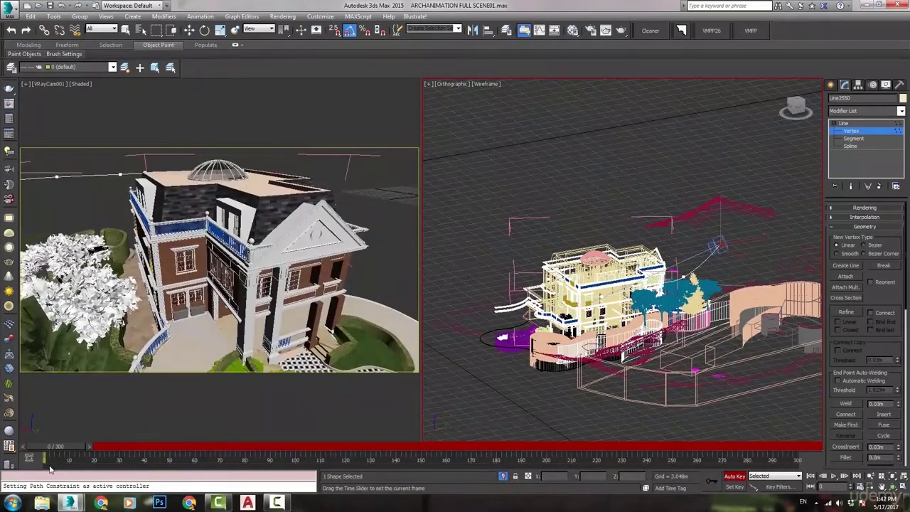
{"action": "left_click_drag", "start_coordinate": [735, 245], "coordinate": [796, 235]}
- With Auto Key off, move the path vertex beside the trees closer to the villa at frame 80
{"action": "left_click_drag", "start_coordinate": [59, 446], "coordinate": [243, 427]}
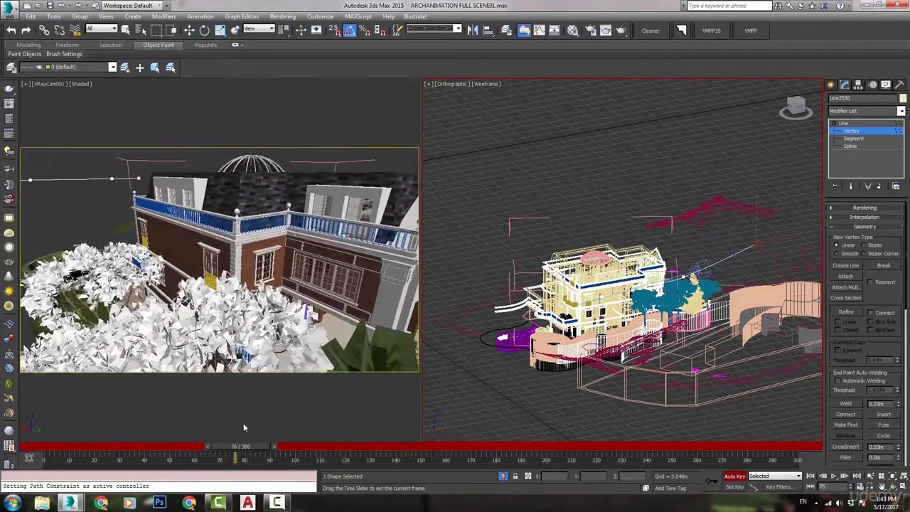
{"action": "left_click", "coordinate": [797, 103]}
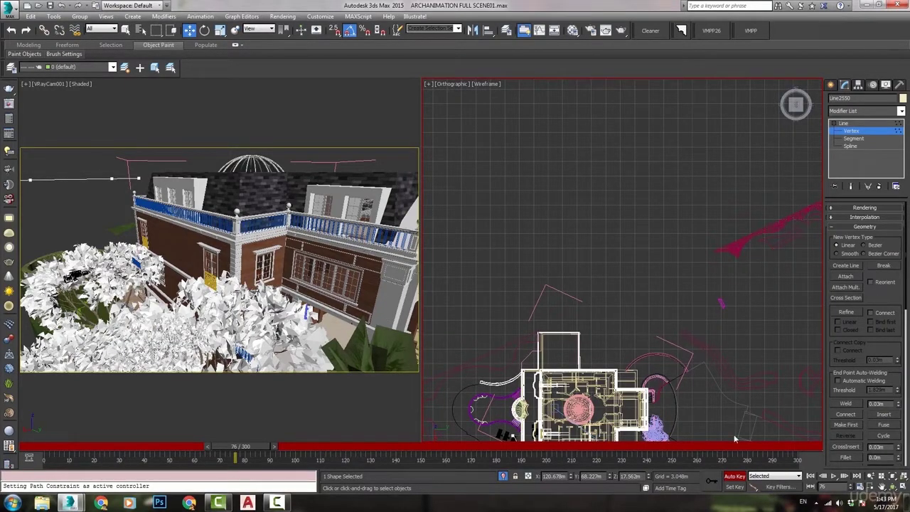
{"action": "left_click", "coordinate": [733, 476]}
{"action": "middle_click_drag", "start_coordinate": [665, 253], "coordinate": [649, 216]}
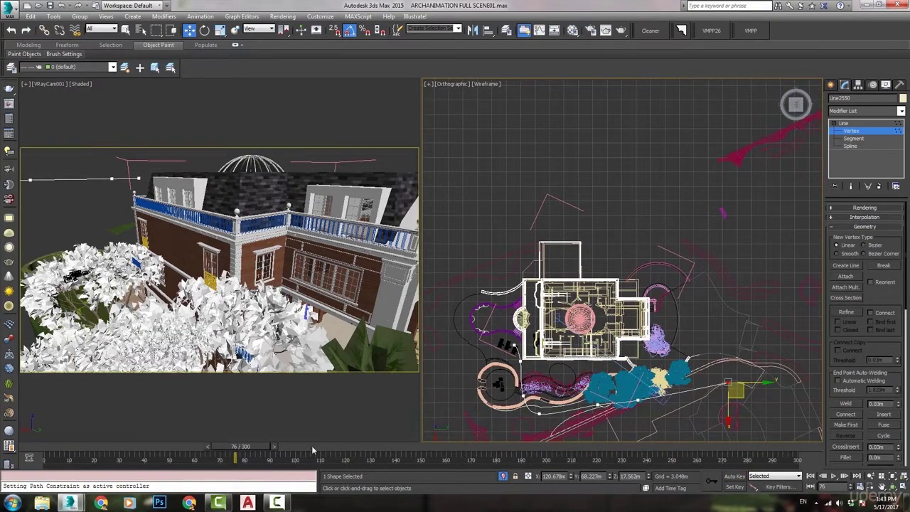
{"action": "left_click_drag", "start_coordinate": [242, 451], "coordinate": [268, 456]}
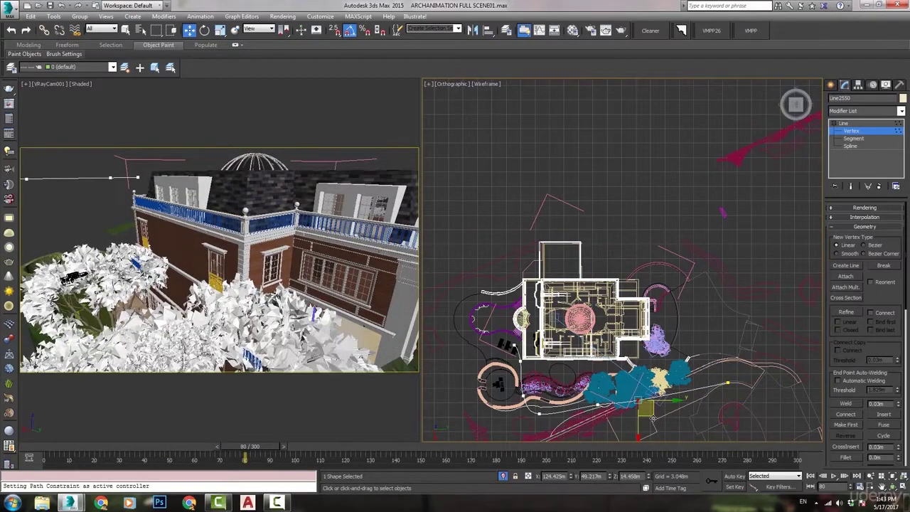
{"action": "left_click_drag", "start_coordinate": [650, 413], "coordinate": [661, 392]}
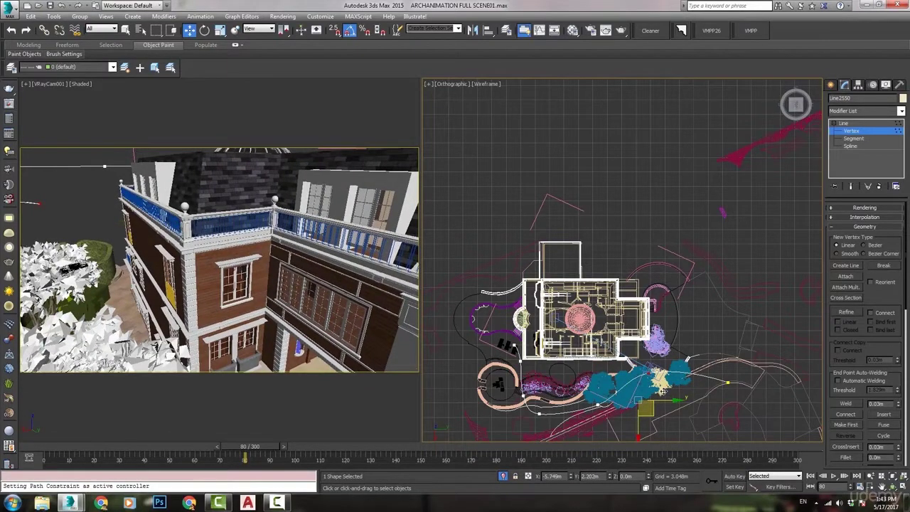
- At frame 128, move the next path vertex closer to the villa's side wall and lower it to about 5.35 m
{"action": "left_click_drag", "start_coordinate": [249, 448], "coordinate": [366, 418]}
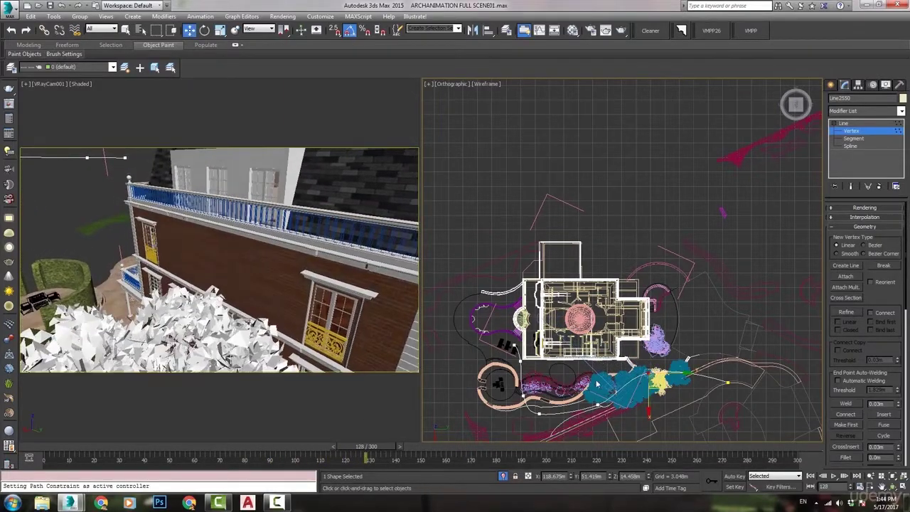
{"action": "left_click_drag", "start_coordinate": [613, 412], "coordinate": [616, 384]}
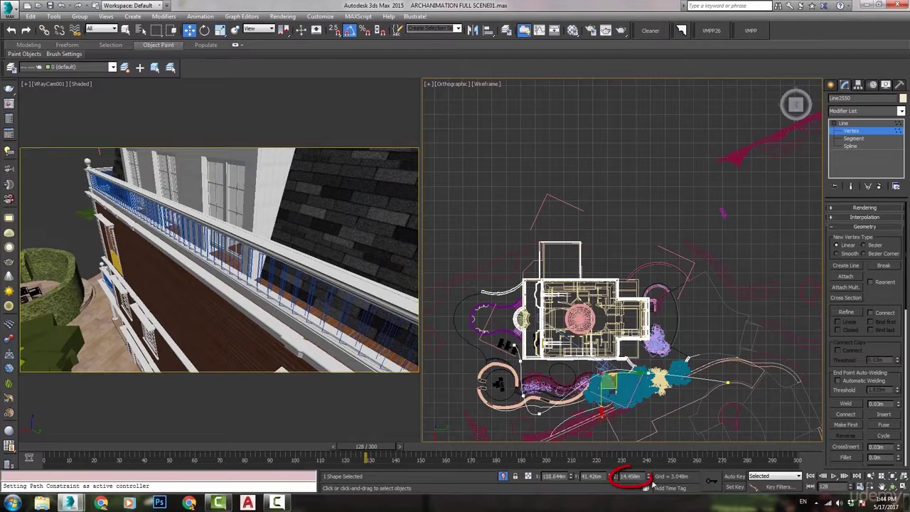
{"action": "left_click_drag", "start_coordinate": [650, 478], "coordinate": [647, 16]}
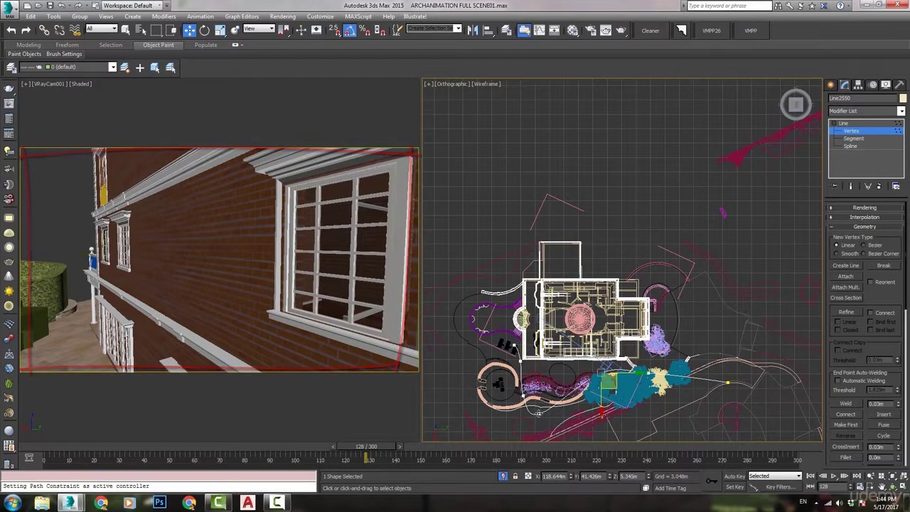
- Pull the path vertices around the villa's pool-side corner closer to the walls, checking the camera view around frame 198
{"action": "left_click_drag", "start_coordinate": [538, 413], "coordinate": [539, 396]}
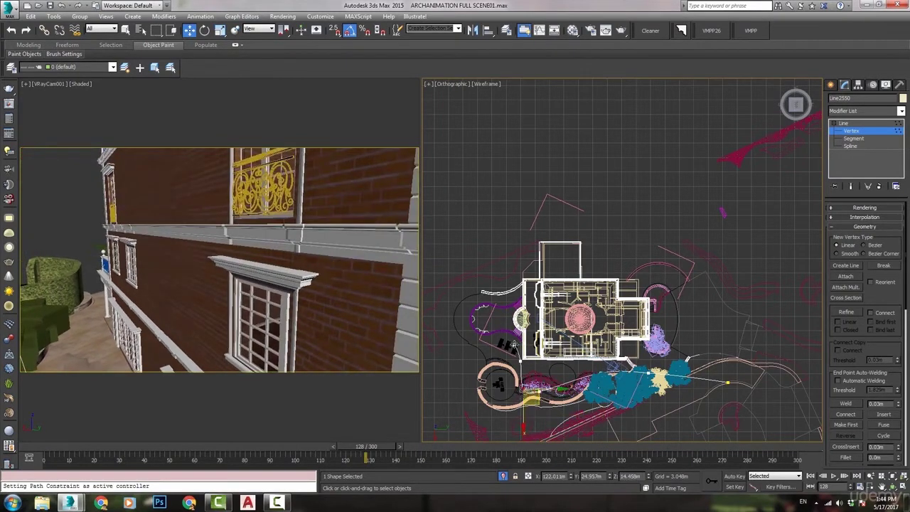
{"action": "left_click_drag", "start_coordinate": [515, 344], "coordinate": [535, 320]}
{"action": "left_click_drag", "start_coordinate": [524, 390], "coordinate": [544, 379]}
{"action": "left_click_drag", "start_coordinate": [369, 450], "coordinate": [512, 450]}
{"action": "left_click_drag", "start_coordinate": [523, 403], "coordinate": [554, 401]}
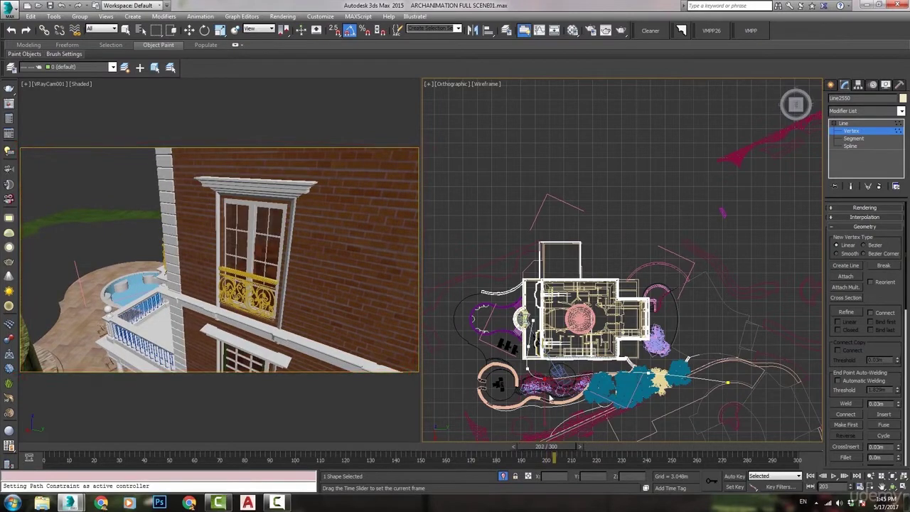
{"action": "left_click_drag", "start_coordinate": [544, 400], "coordinate": [542, 402]}
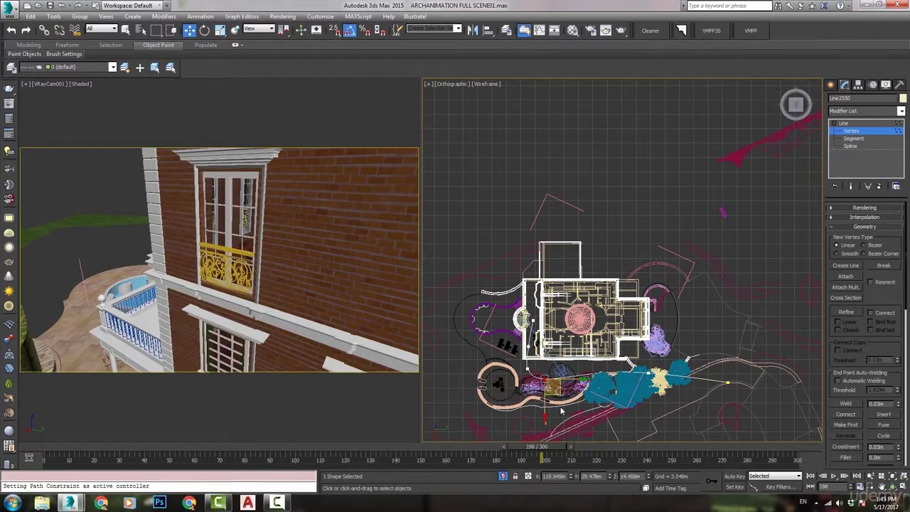
- In the right view, lower the path's corner and terrace vertices to balcony level and set the side-wall vertex's height to about 7.19 m
{"action": "left_click", "coordinate": [795, 117]}
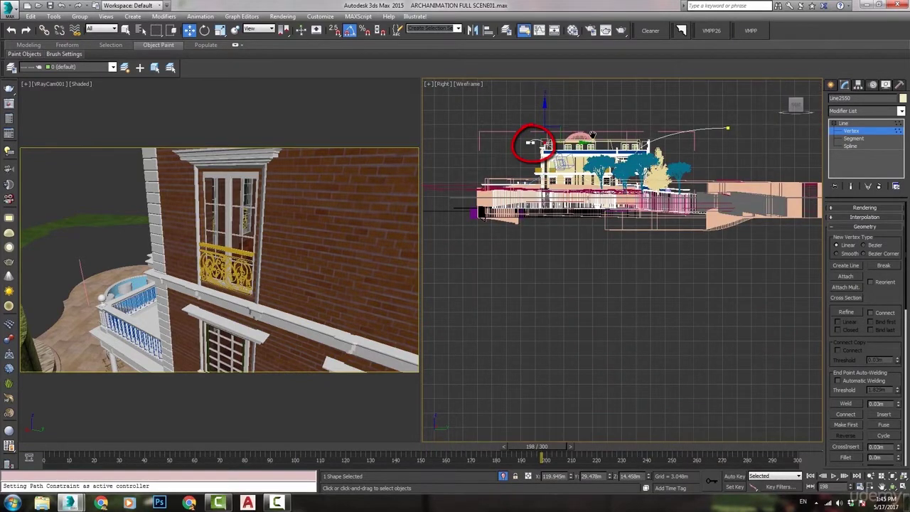
{"action": "middle_click_drag", "start_coordinate": [592, 135], "coordinate": [611, 133]}
{"action": "scroll", "coordinate": [712, 124], "scroll_direction": "up", "scroll_amount": 2}
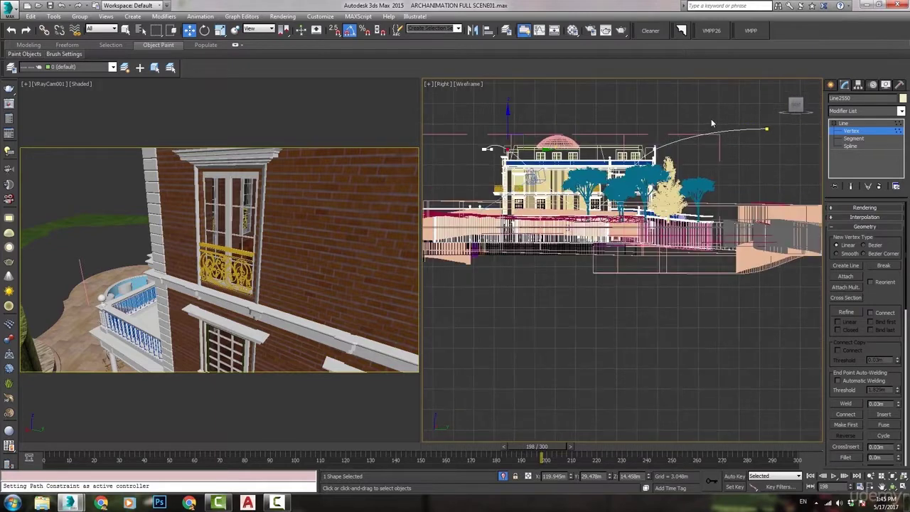
{"action": "middle_click_drag", "start_coordinate": [506, 157], "coordinate": [559, 164]}
{"action": "scroll", "coordinate": [559, 164], "scroll_direction": "up", "scroll_amount": 2}
{"action": "left_click_drag", "start_coordinate": [571, 118], "coordinate": [574, 192]}
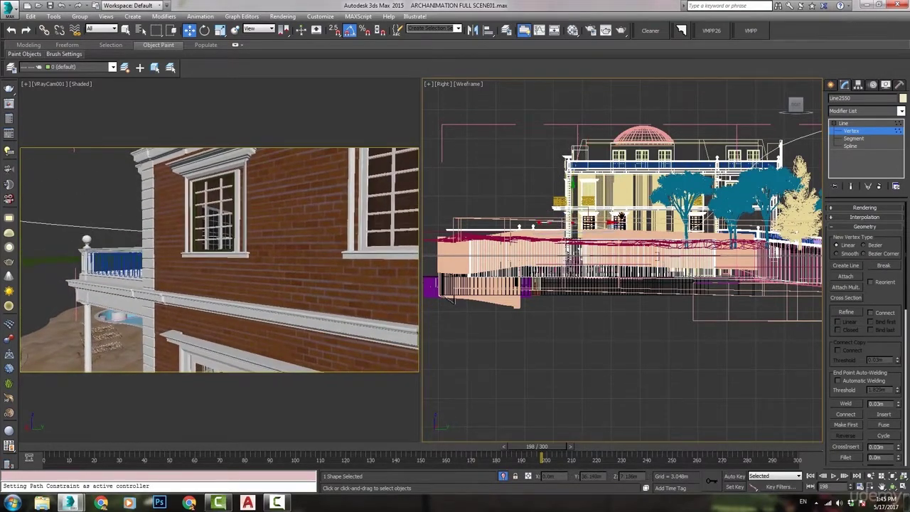
{"action": "middle_click_drag", "start_coordinate": [621, 215], "coordinate": [577, 215]}
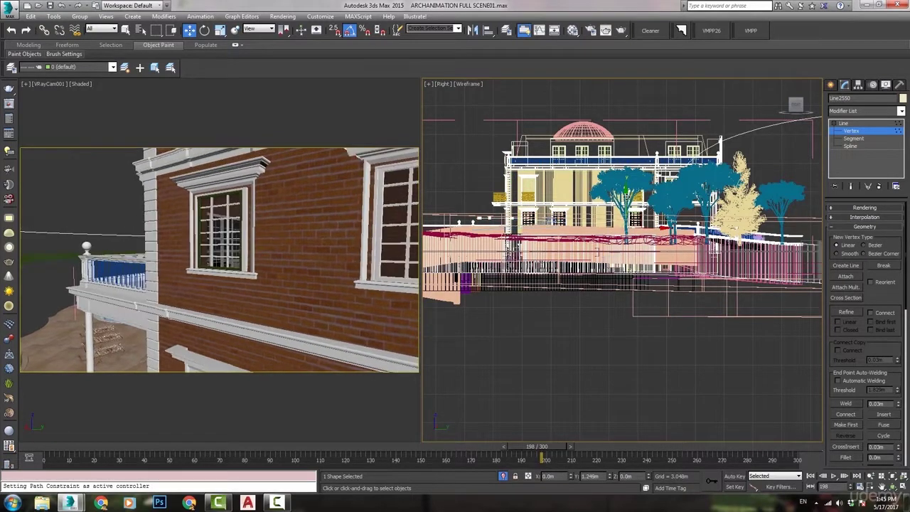
{"action": "scroll", "coordinate": [633, 209], "scroll_direction": "down", "scroll_amount": 3}
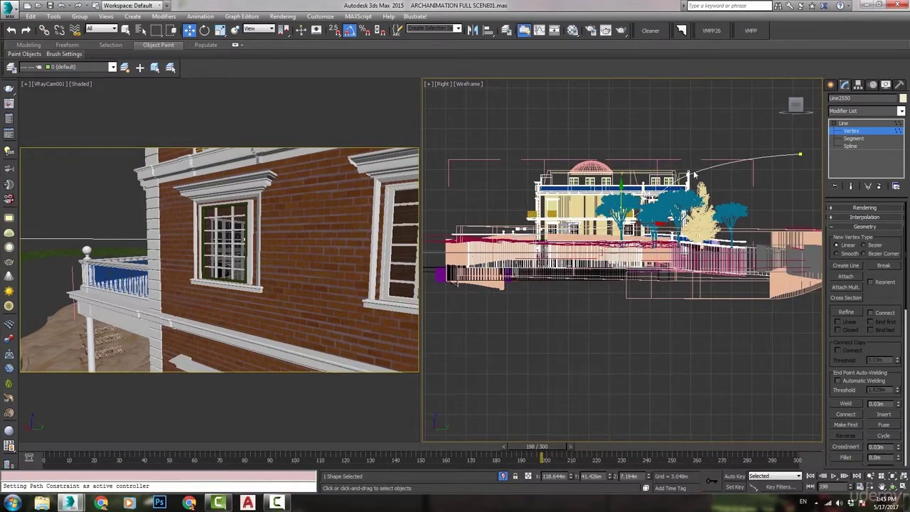
{"action": "scroll", "coordinate": [608, 236], "scroll_direction": "up", "scroll_amount": 8}
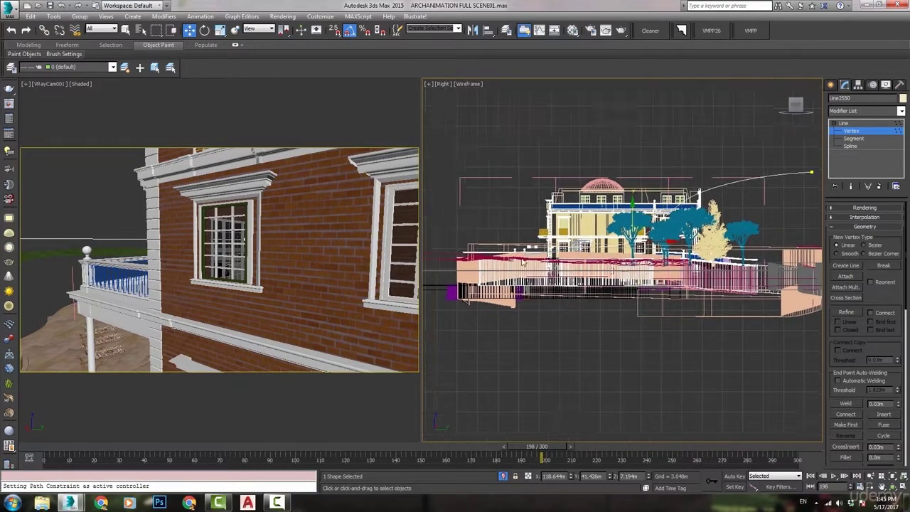
- At frame 300, select the camera target and move it farther out from the villa over the curved balcony
{"action": "left_click_drag", "start_coordinate": [544, 447], "coordinate": [791, 450]}
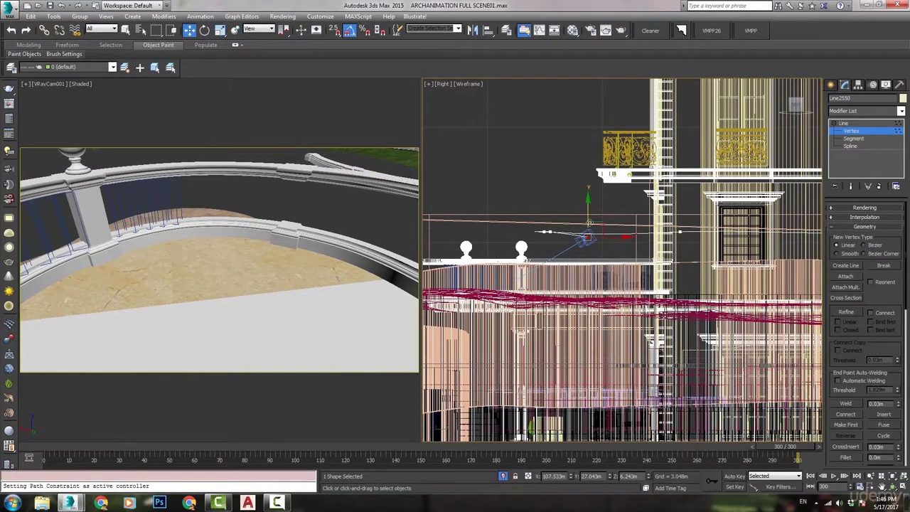
{"action": "middle_click_drag", "start_coordinate": [530, 304], "coordinate": [538, 307]}
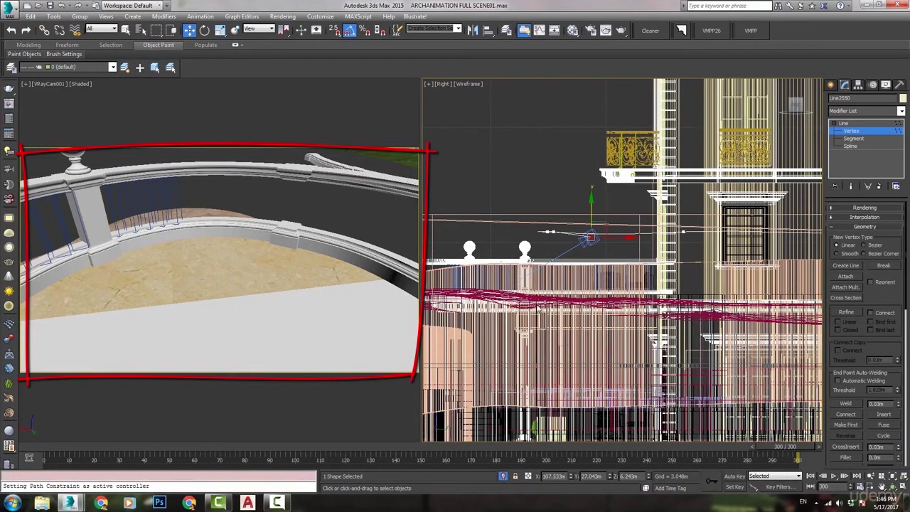
{"action": "middle_click_drag", "start_coordinate": [526, 213], "coordinate": [522, 186], "text": "alt"}
{"action": "left_click", "coordinate": [519, 183]}
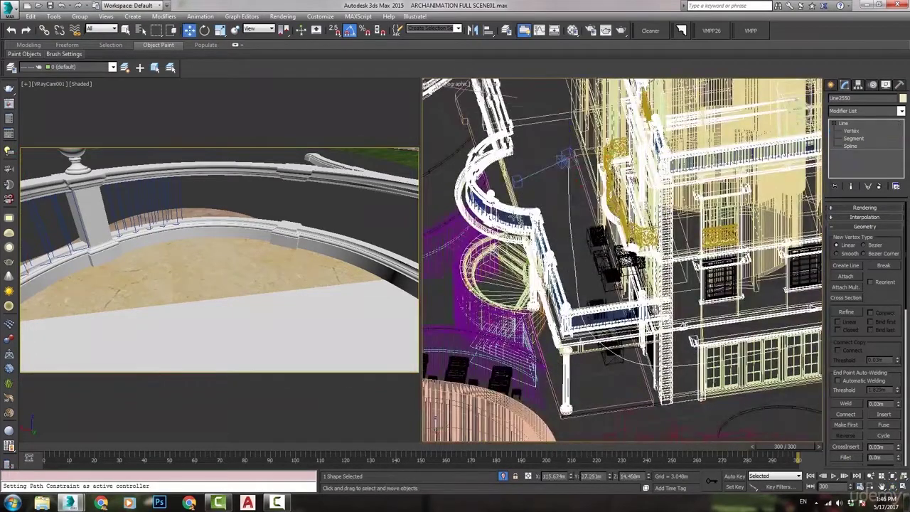
{"action": "scroll", "coordinate": [602, 297], "scroll_direction": "up", "scroll_amount": 2}
{"action": "left_click_drag", "start_coordinate": [594, 269], "coordinate": [544, 260]}
{"action": "middle_click_drag", "start_coordinate": [544, 260], "coordinate": [577, 186], "text": "alt"}
{"action": "scroll", "coordinate": [576, 186], "scroll_direction": "down", "scroll_amount": 4}
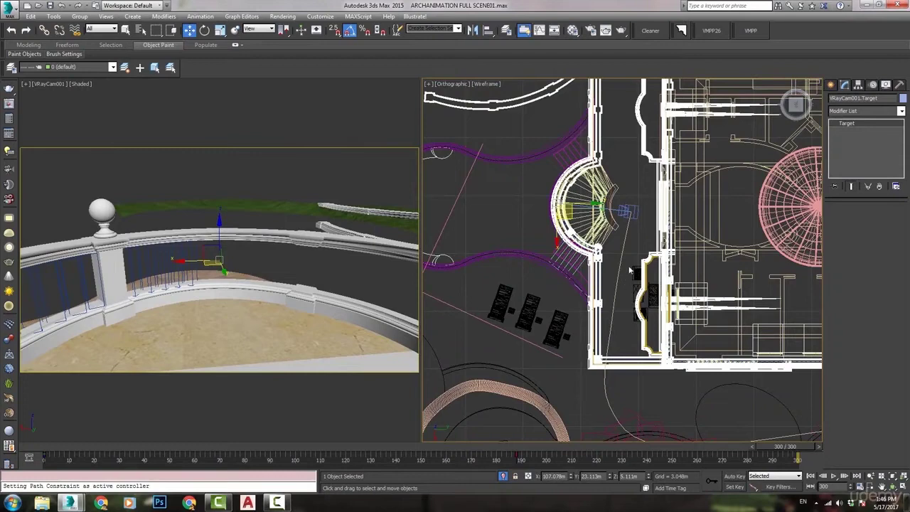
- Move the camera path's end vertex onto the curved balcony and reshape the curve leading to it
{"action": "middle_click_drag", "start_coordinate": [631, 255], "coordinate": [606, 228]}
{"action": "left_click", "coordinate": [605, 227]}
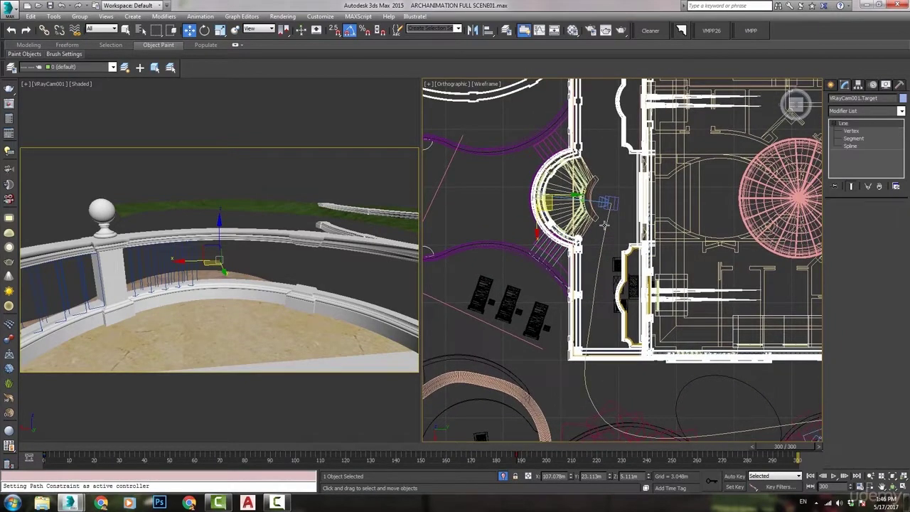
{"action": "left_click", "coordinate": [848, 132]}
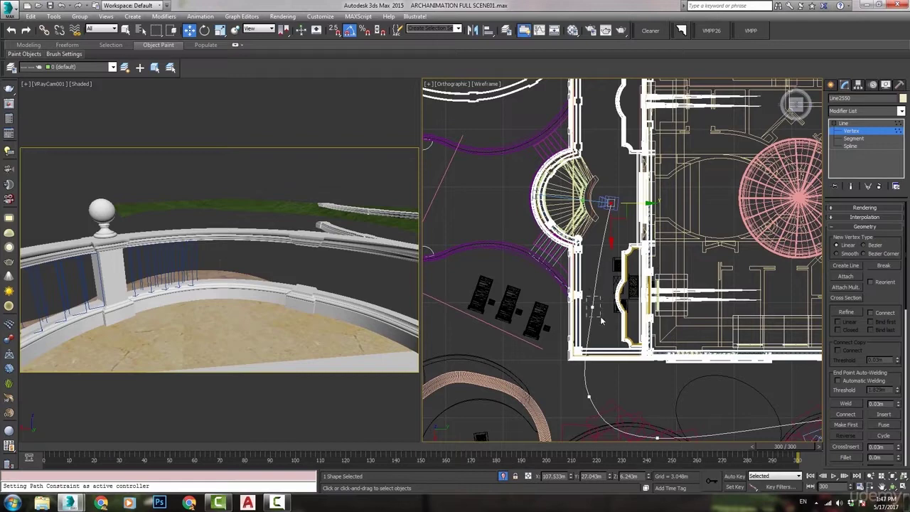
{"action": "left_click_drag", "start_coordinate": [623, 223], "coordinate": [576, 180]}
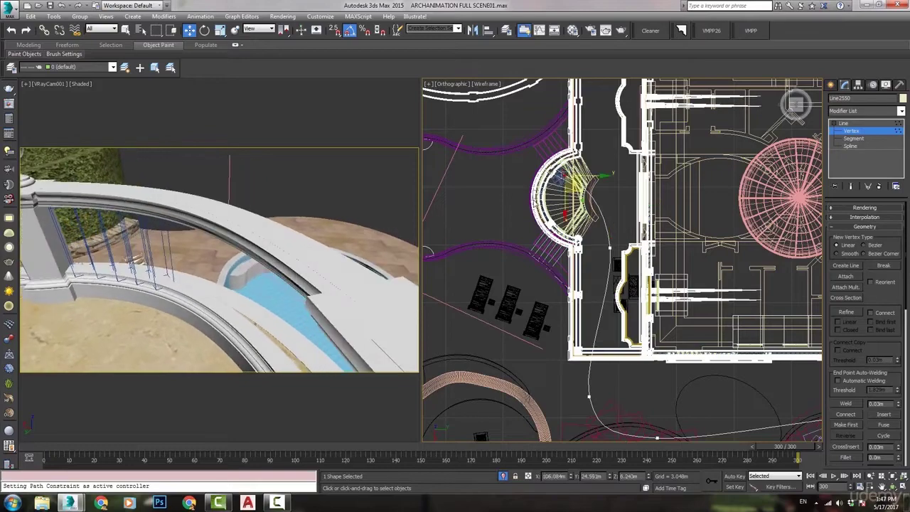
- With Auto Key on at frame 300, reposition the camera target beyond the curved balcony and adjust its height
{"action": "left_click", "coordinate": [735, 476]}
{"action": "mouse_move", "coordinate": [782, 447]}
{"action": "left_mouse_down"}
{"action": "mouse_move", "coordinate": [677, 446]}
{"action": "mouse_move", "coordinate": [798, 447]}
{"action": "left_mouse_up"}
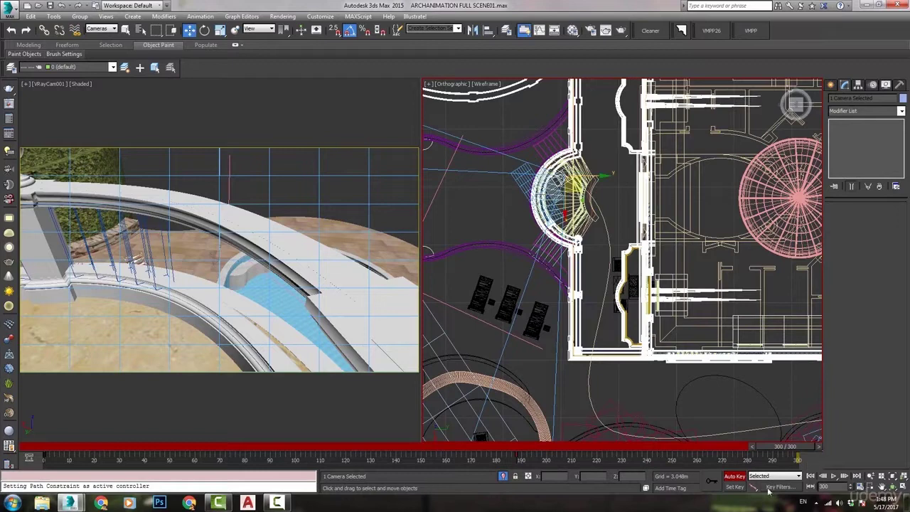
{"action": "scroll", "coordinate": [525, 137], "scroll_direction": "up", "scroll_amount": 5}
{"action": "right_click", "coordinate": [592, 223]}
{"action": "left_click", "coordinate": [582, 230]}
{"action": "left_click_drag", "start_coordinate": [569, 244], "coordinate": [522, 305]}
{"action": "left_click", "coordinate": [540, 302]}
{"action": "left_click", "coordinate": [546, 255]}
{"action": "left_click_drag", "start_coordinate": [649, 480], "coordinate": [637, 446]}
{"action": "left_click_drag", "start_coordinate": [789, 448], "coordinate": [652, 423]}
- Set the selection filter back to All and move the path vertex outside the terrace corner inward along the villa's side
{"action": "key", "text": "w"}
{"action": "scroll", "coordinate": [651, 422], "scroll_direction": "up", "scroll_amount": 3}
{"action": "left_click", "coordinate": [113, 29]}
{"action": "left_click", "coordinate": [95, 37]}
{"action": "left_click", "coordinate": [558, 172]}
{"action": "left_click", "coordinate": [857, 132]}
{"action": "left_click_drag", "start_coordinate": [545, 417], "coordinate": [589, 417]}
{"action": "middle_click_drag", "start_coordinate": [605, 404], "coordinate": [599, 349]}
{"action": "scroll", "coordinate": [599, 317], "scroll_direction": "down", "scroll_amount": 3}
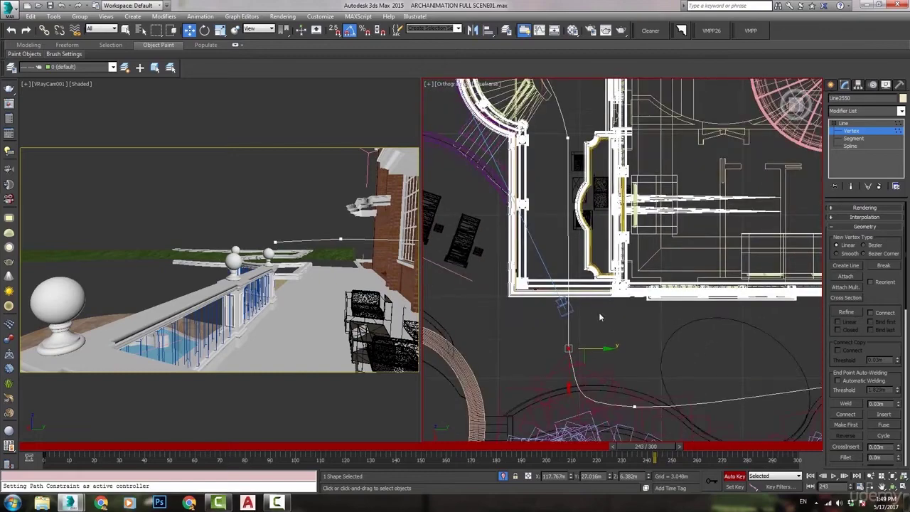
- Shift the following path vertex along the villa's side away from the corner and scrub back to frame 102
{"action": "left_click_drag", "start_coordinate": [652, 413], "coordinate": [653, 415]}
{"action": "left_click_drag", "start_coordinate": [643, 415], "coordinate": [689, 430]}
{"action": "middle_click_drag", "start_coordinate": [740, 373], "coordinate": [638, 348]}
{"action": "scroll", "coordinate": [638, 348], "scroll_direction": "down", "scroll_amount": 3}
{"action": "left_click_drag", "start_coordinate": [661, 447], "coordinate": [319, 475]}
- Lower the path vertex beside the trees to about 7.96 m, checking the camera view from frame 0 to 86
{"action": "middle_click_drag", "start_coordinate": [562, 290], "coordinate": [557, 244]}
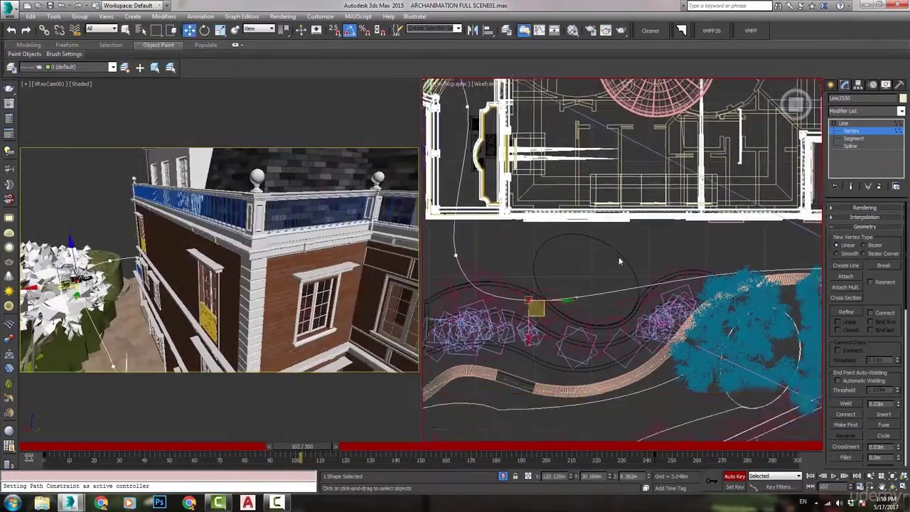
{"action": "scroll", "coordinate": [605, 266], "scroll_direction": "down", "scroll_amount": 4}
{"action": "middle_click_drag", "start_coordinate": [633, 303], "coordinate": [652, 229], "text": "alt"}
{"action": "left_click_drag", "start_coordinate": [295, 448], "coordinate": [35, 442]}
{"action": "middle_click_drag", "start_coordinate": [695, 288], "coordinate": [699, 270], "text": "alt"}
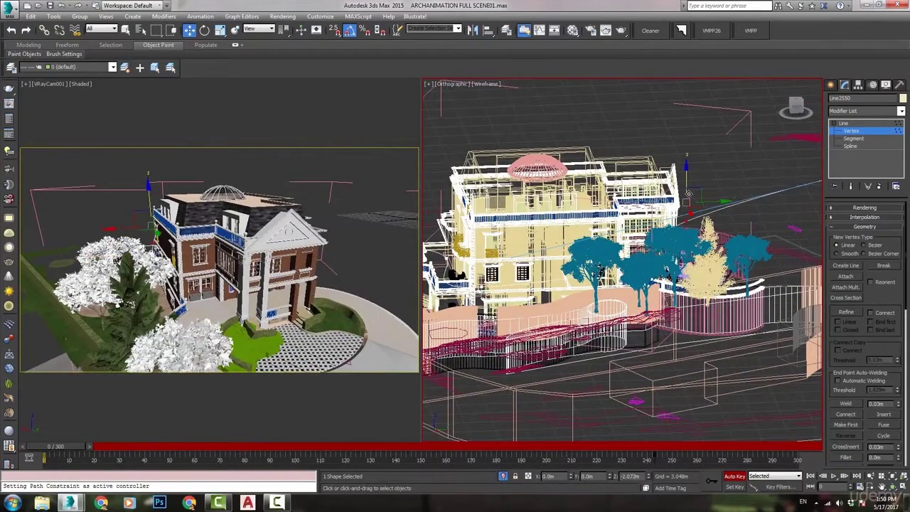
{"action": "left_click", "coordinate": [733, 476]}
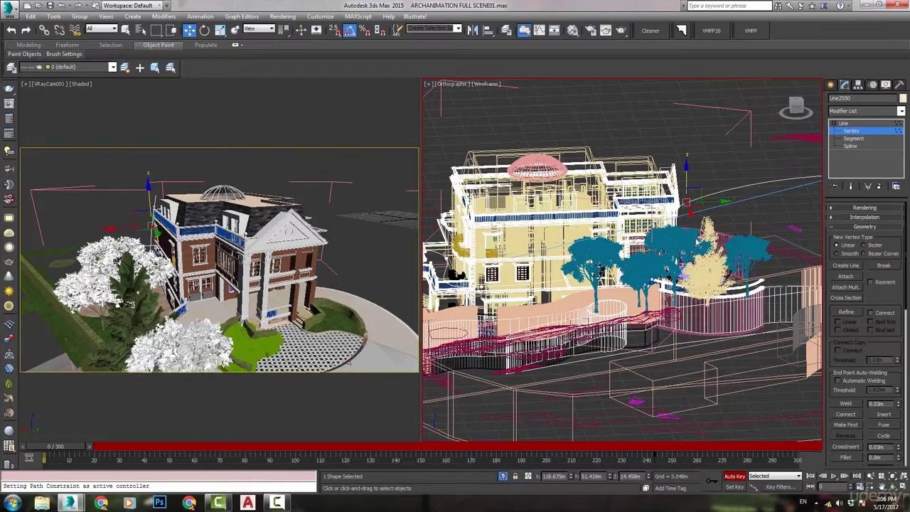
{"action": "left_click_drag", "start_coordinate": [68, 446], "coordinate": [282, 444]}
{"action": "scroll", "coordinate": [686, 229], "scroll_direction": "up", "scroll_amount": 4}
{"action": "left_click_drag", "start_coordinate": [686, 218], "coordinate": [687, 249]}
- In the top view, move that path vertex toward the villa clear of the foliage and scrub to frame 300
{"action": "key", "text": "t"}
{"action": "scroll", "coordinate": [684, 232], "scroll_direction": "up", "scroll_amount": 6}
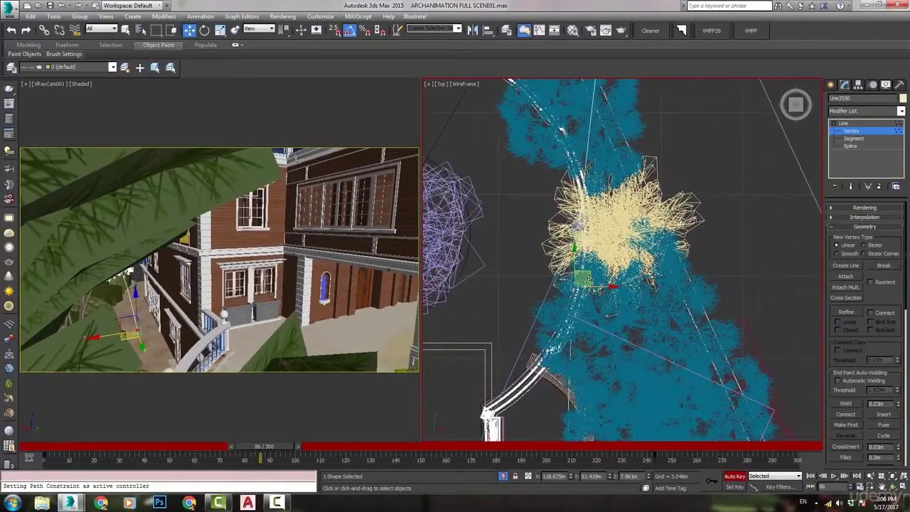
{"action": "scroll", "coordinate": [556, 215], "scroll_direction": "up", "scroll_amount": 2}
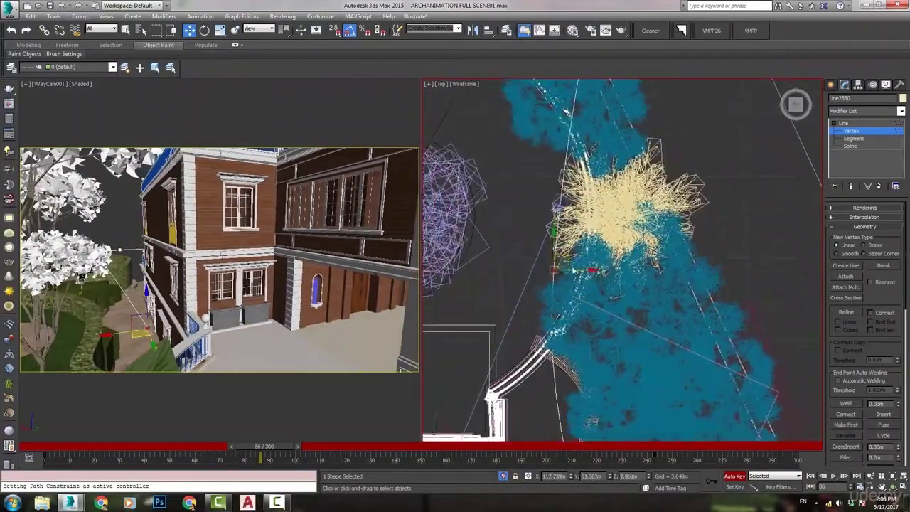
{"action": "left_click_drag", "start_coordinate": [263, 448], "coordinate": [789, 456]}
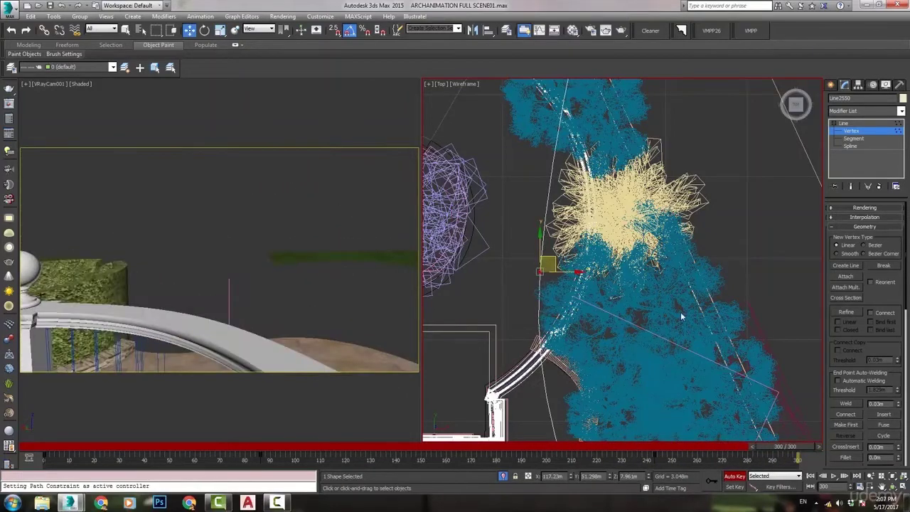
{"action": "scroll", "coordinate": [680, 311], "scroll_direction": "down", "scroll_amount": 10}
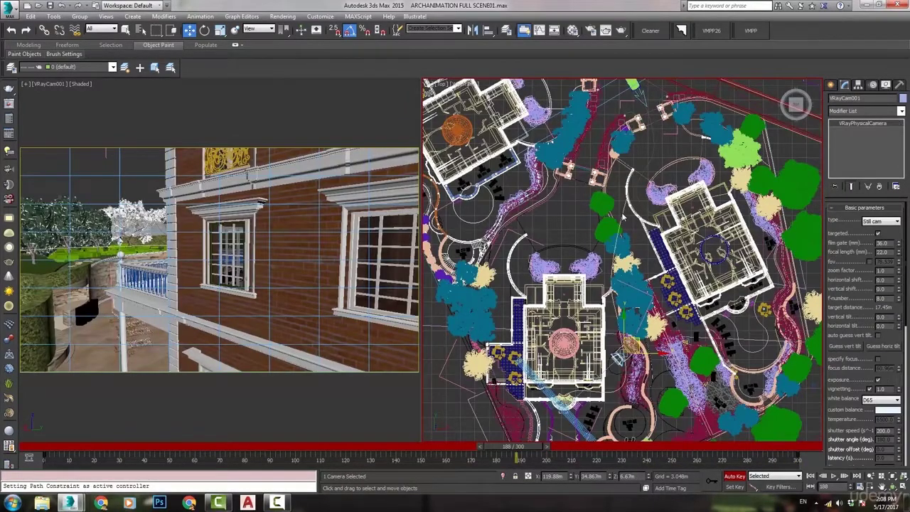
- Isolate the camera together with its spline path and scrub to frame 300 and back to frame 0
{"action": "left_click", "coordinate": [632, 313]}
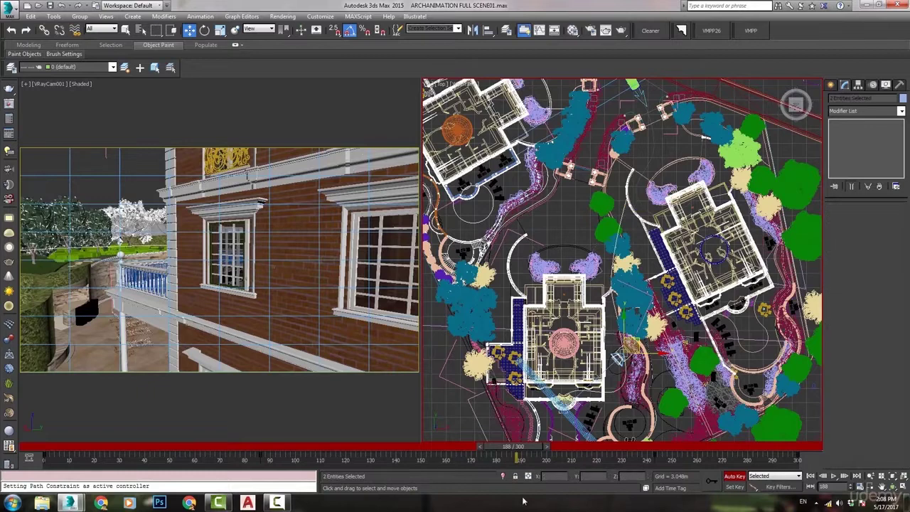
{"action": "left_click", "coordinate": [502, 477]}
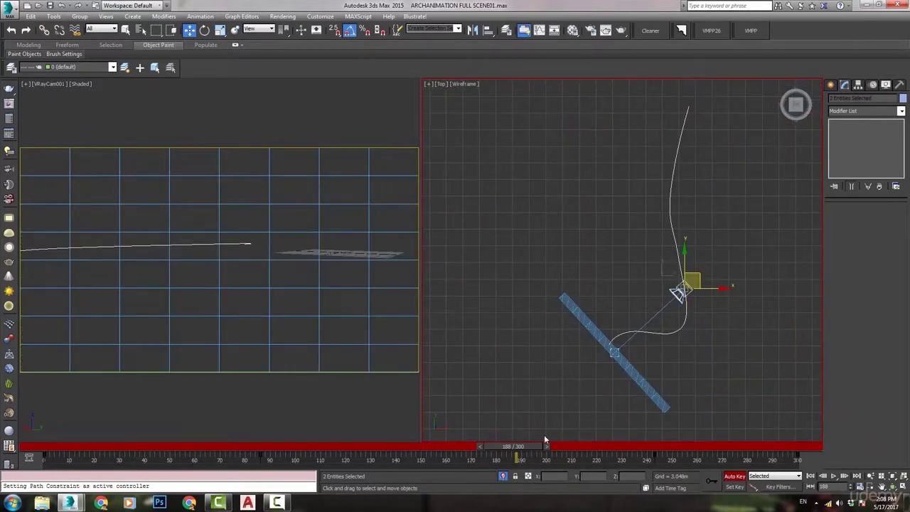
{"action": "left_click_drag", "start_coordinate": [525, 447], "coordinate": [804, 440]}
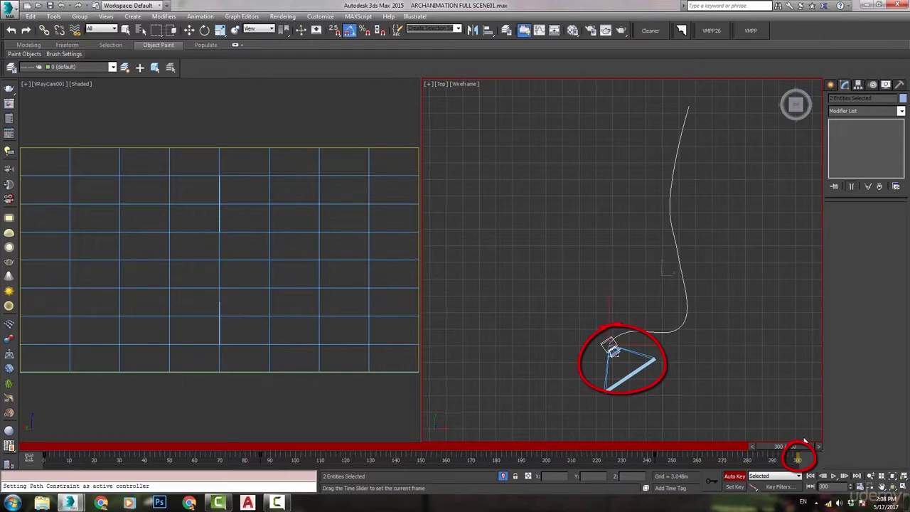
{"action": "left_click_drag", "start_coordinate": [804, 440], "coordinate": [7, 391]}
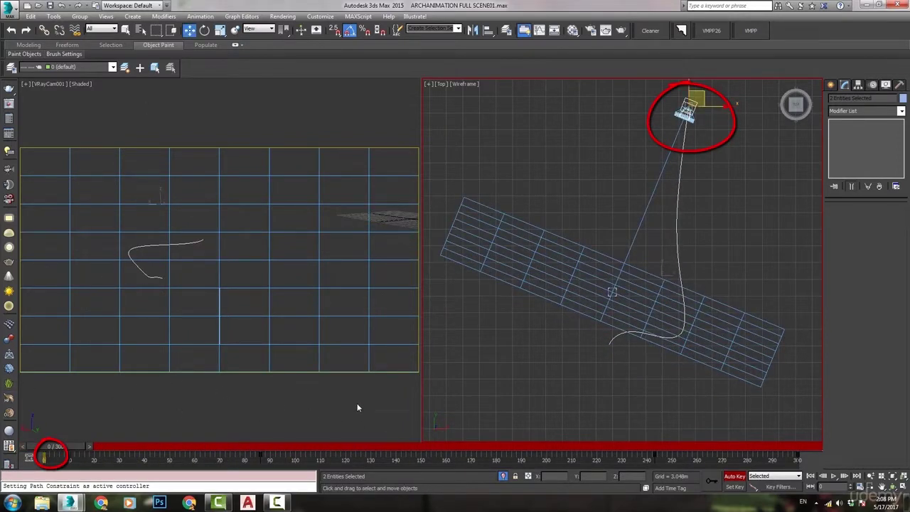
{"action": "key", "text": "Delete"}
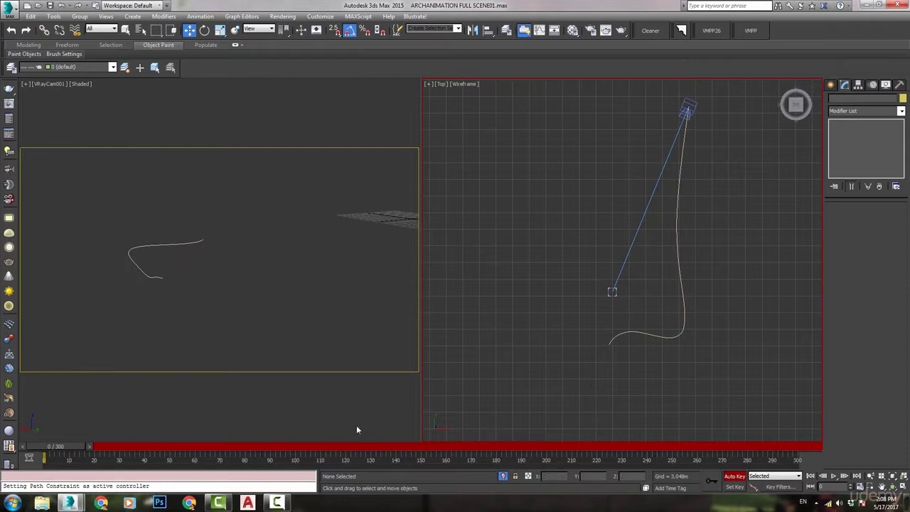
- Inspect the camera's path constraint parameters at frames 138 and 140 to check its percentage along the path
{"action": "left_click_drag", "start_coordinate": [60, 444], "coordinate": [398, 453]}
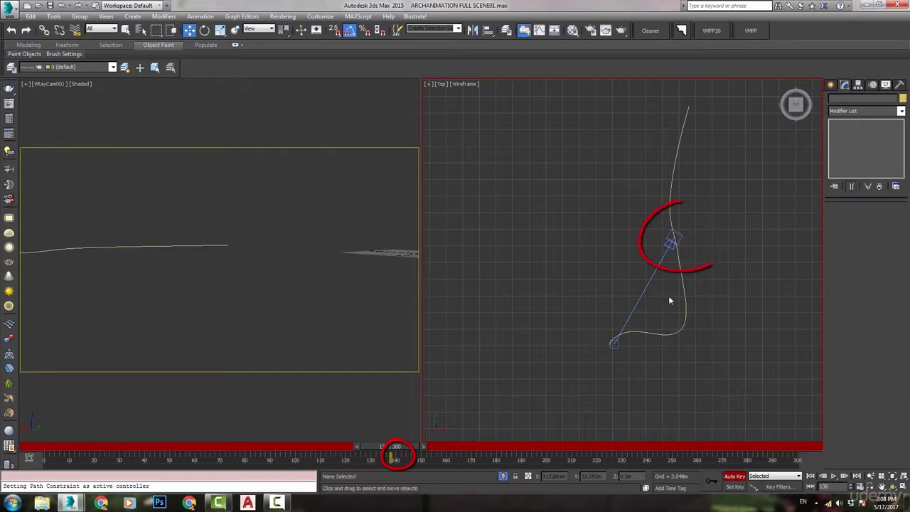
{"action": "left_click", "coordinate": [681, 235]}
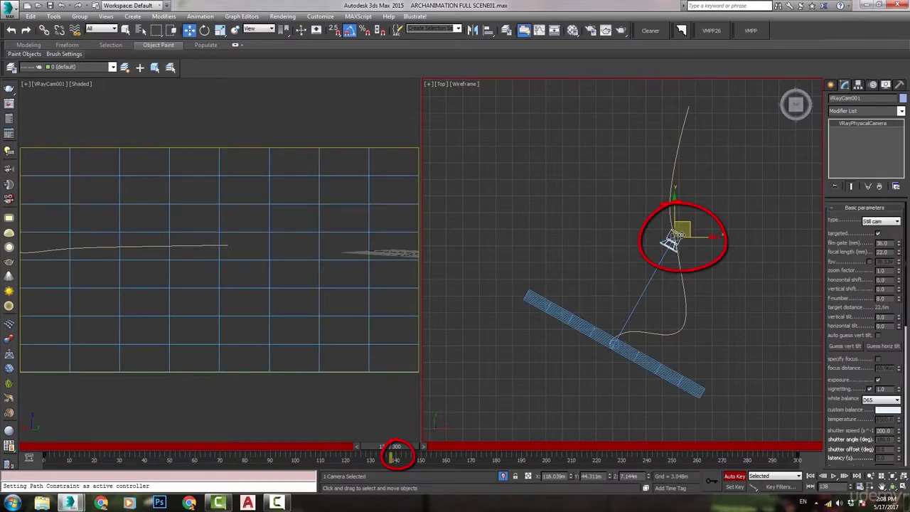
{"action": "left_click", "coordinate": [873, 85]}
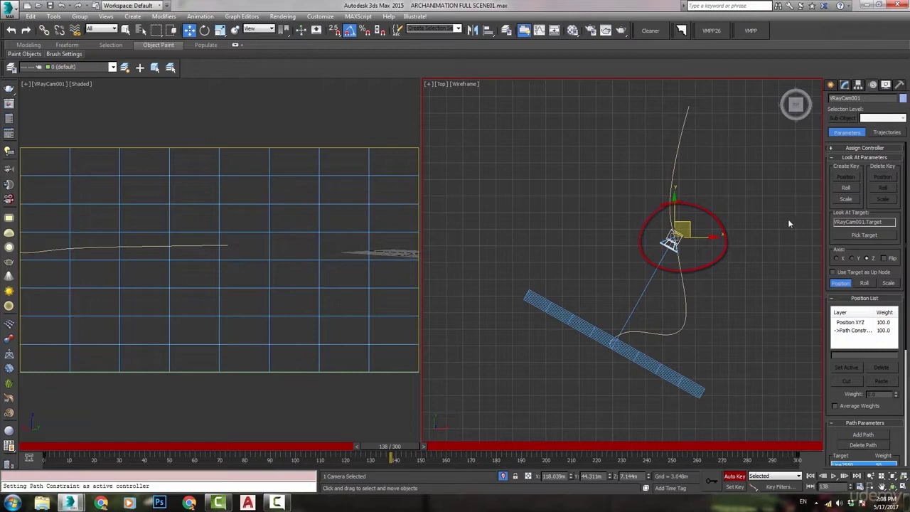
{"action": "left_click_drag", "start_coordinate": [830, 437], "coordinate": [832, 351]}
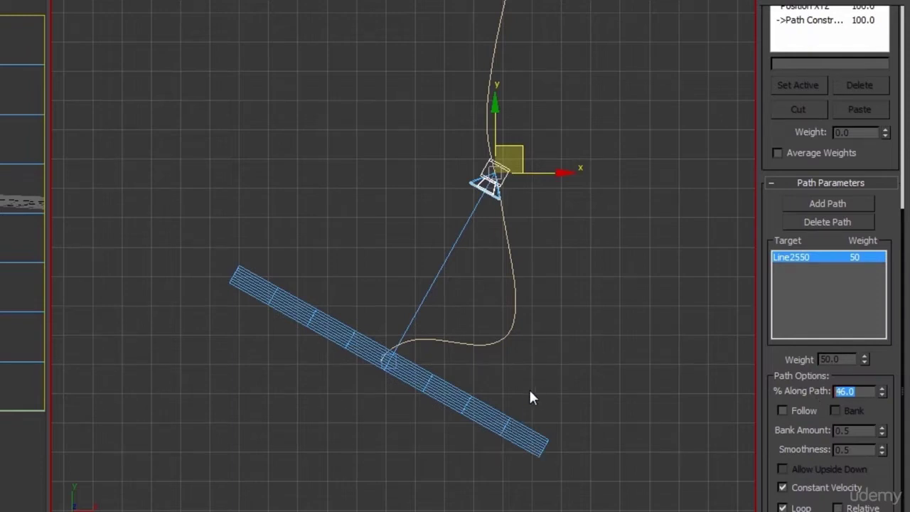
{"action": "left_click_drag", "start_coordinate": [396, 452], "coordinate": [403, 453]}
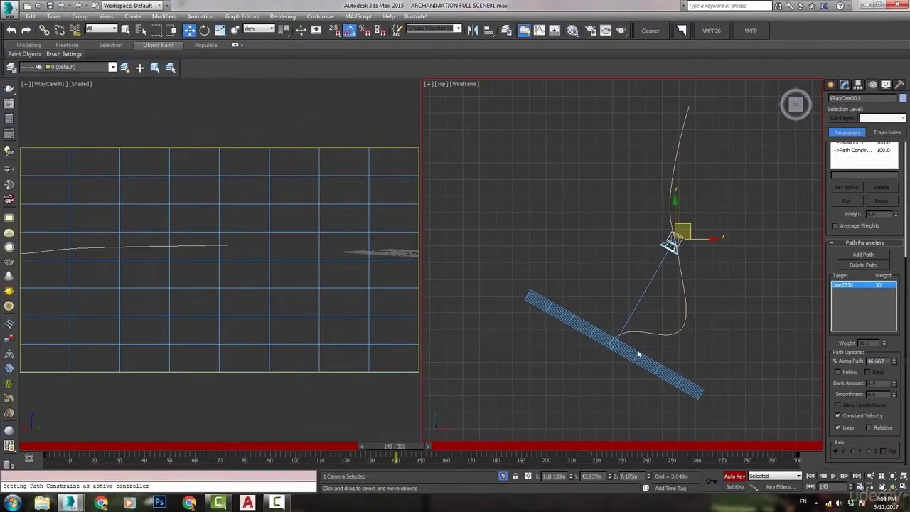
- Try to lengthen the spline path by moving its end vertex far out from the rest of the curve at frame 140
{"action": "left_click", "coordinate": [684, 322]}
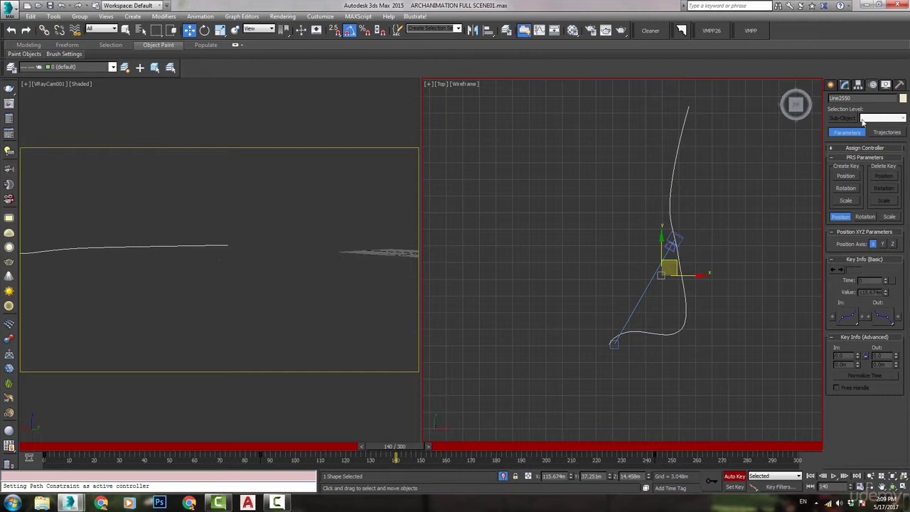
{"action": "left_click", "coordinate": [845, 86]}
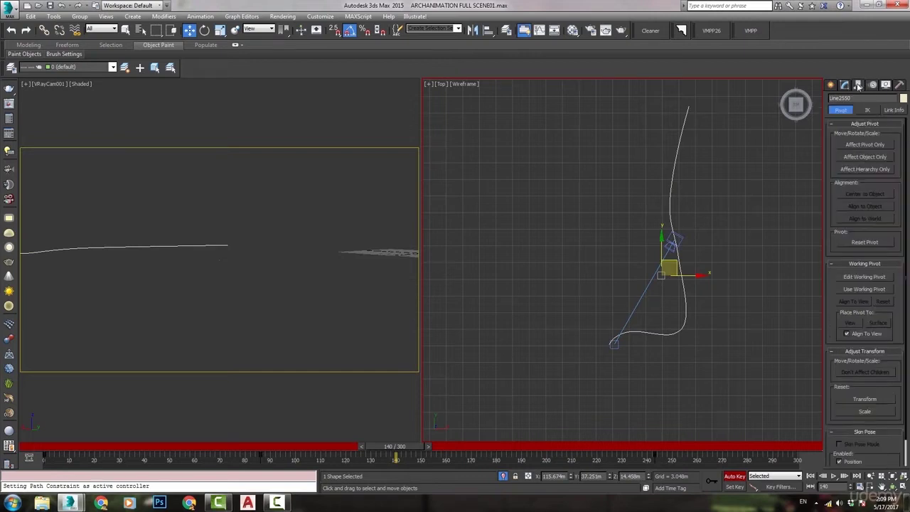
{"action": "left_click", "coordinate": [851, 131]}
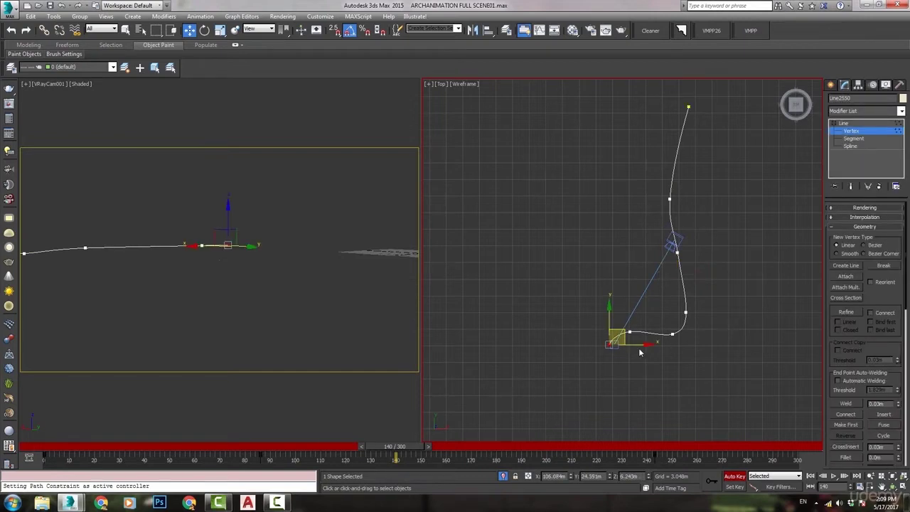
{"action": "left_click_drag", "start_coordinate": [625, 340], "coordinate": [405, 510]}
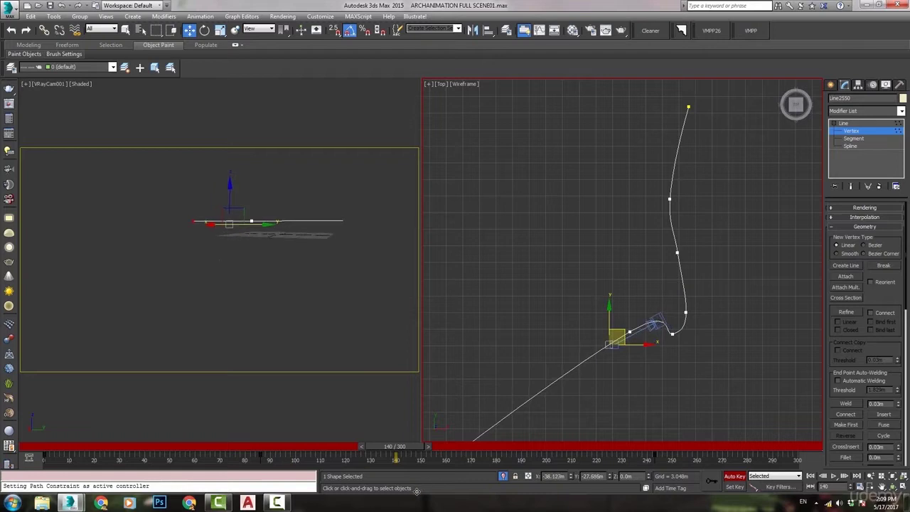
{"action": "left_click_drag", "start_coordinate": [495, 432], "coordinate": [539, 372]}
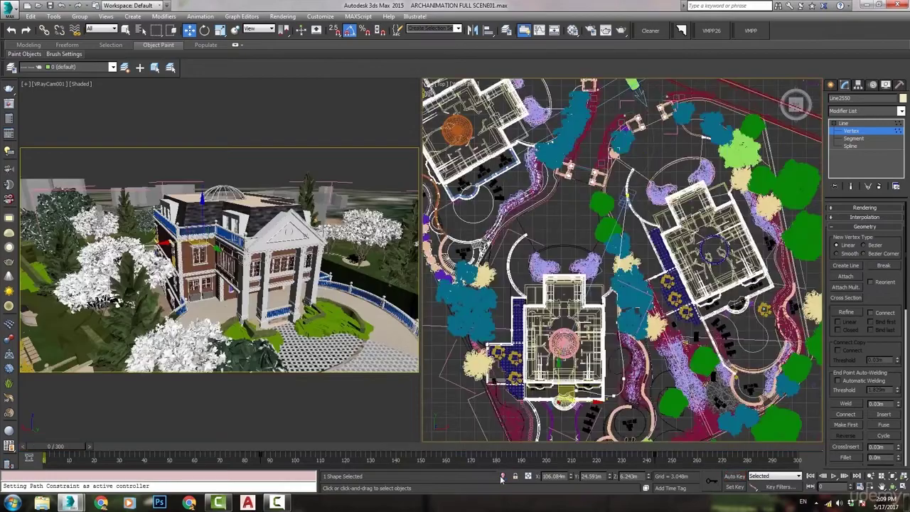
- Enlarge the camera view and create an AVI preview of VRayCam001 for frames 0 to 300 at 100 percent output and 30 FPS
{"action": "left_click", "coordinate": [903, 486]}
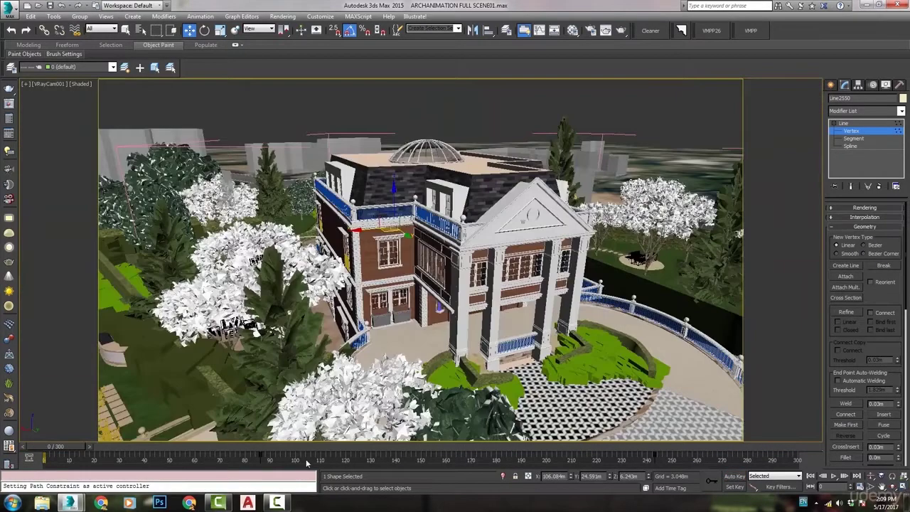
{"action": "left_click_drag", "start_coordinate": [68, 446], "coordinate": [818, 469]}
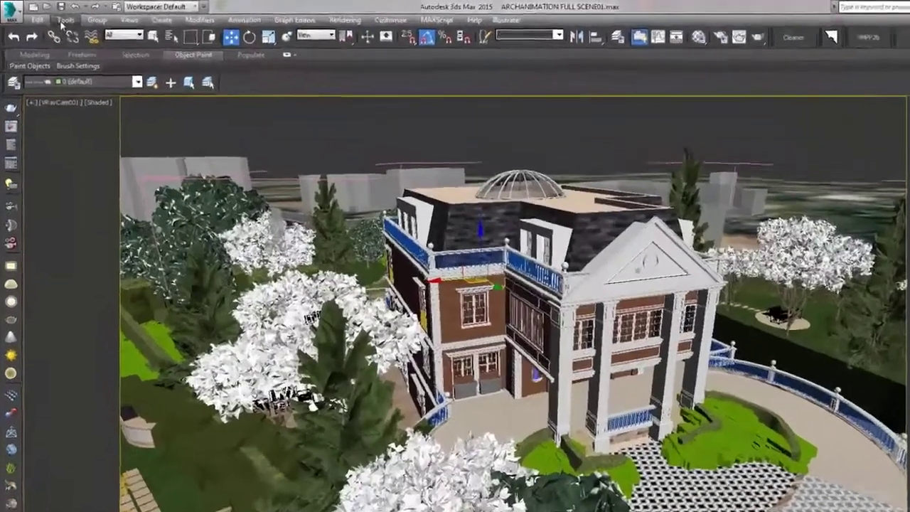
{"action": "left_click", "coordinate": [54, 15]}
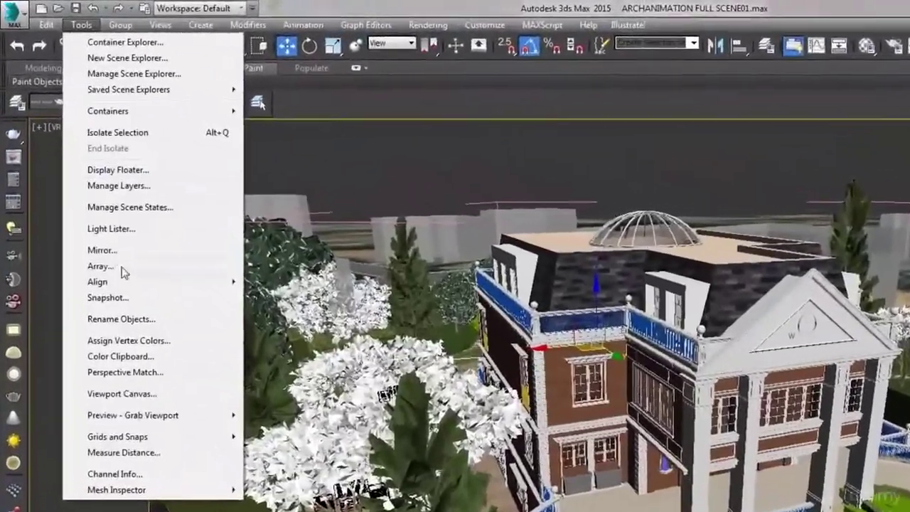
{"action": "mouse_move", "coordinate": [138, 433]}
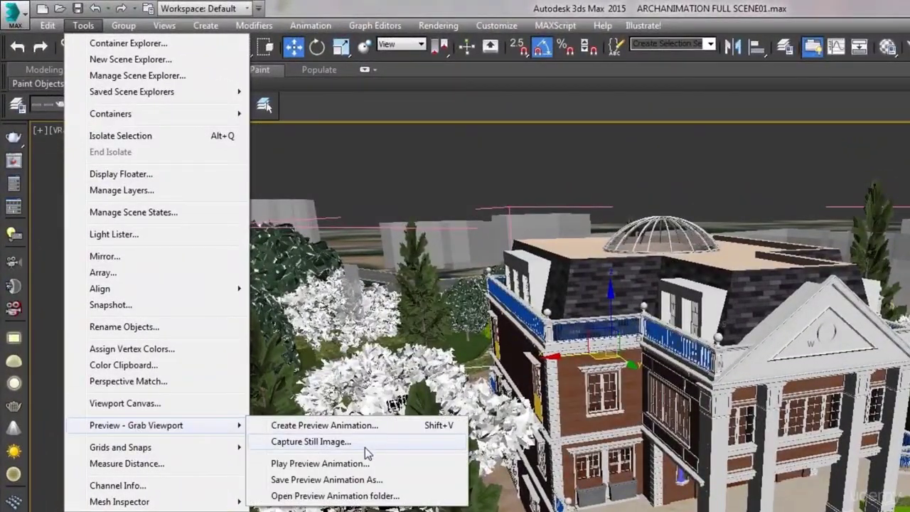
{"action": "left_click", "coordinate": [334, 426]}
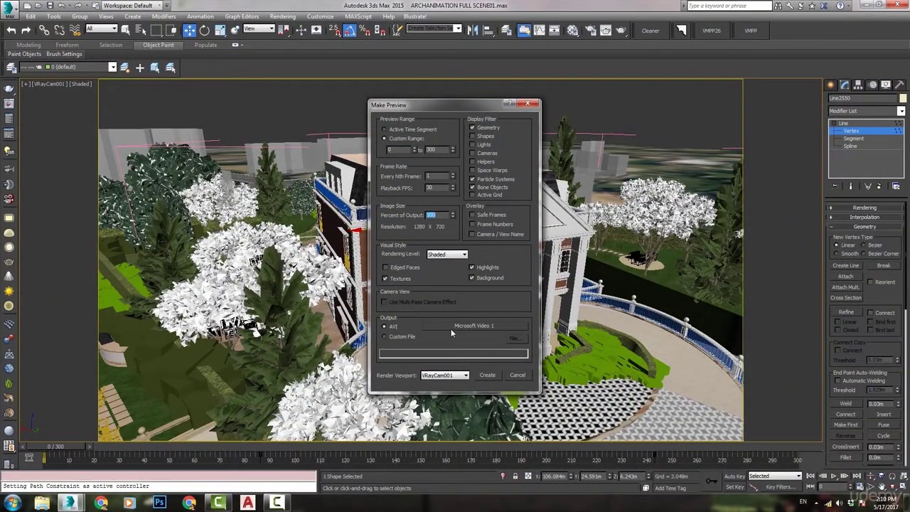
{"action": "left_click", "coordinate": [488, 376]}
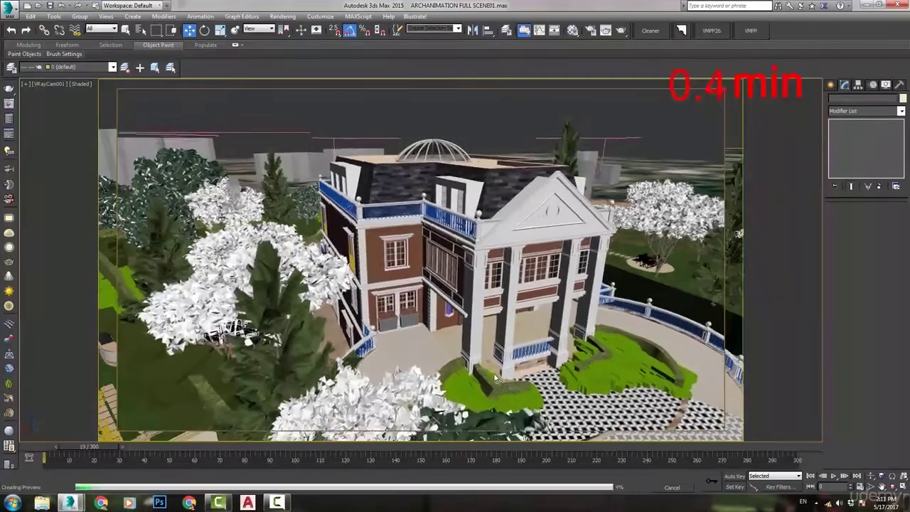